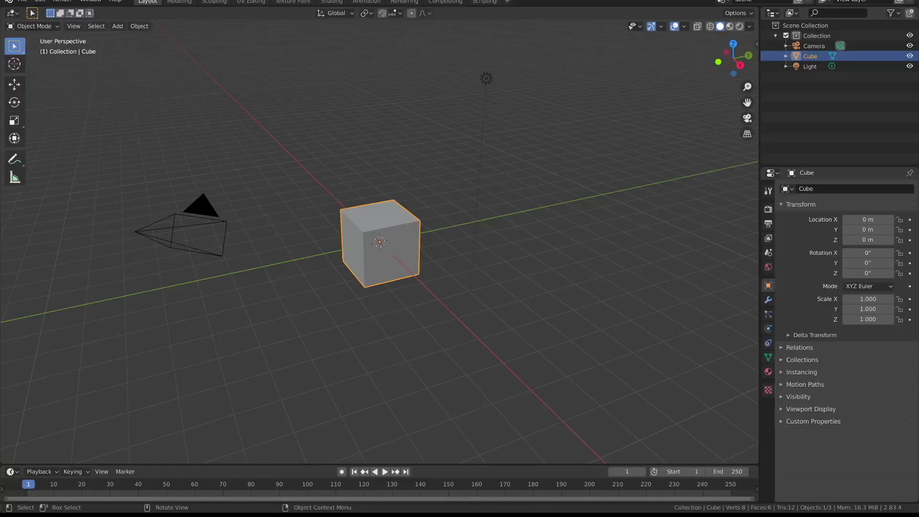
- Delete the default camera, cube and light from the scene
left_click(254, 383)
key("a")
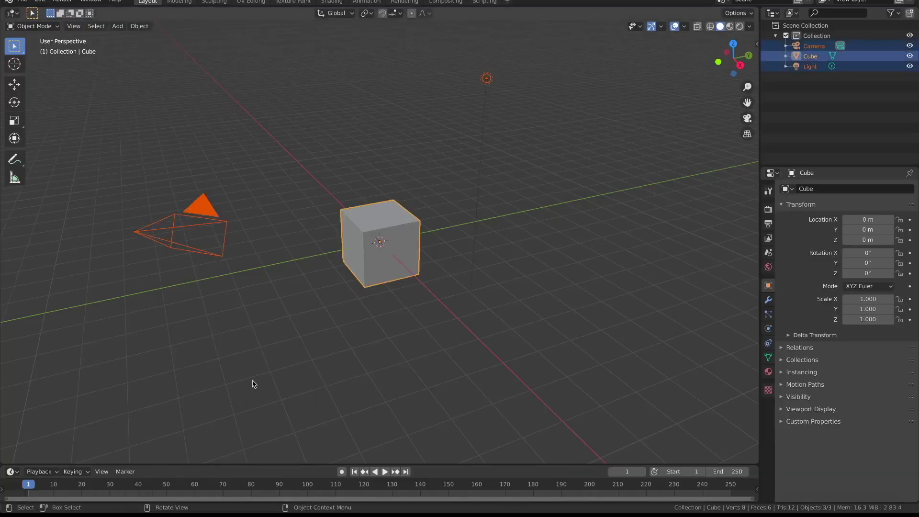
key("x")
left_click(257, 382)
- Add a new cylinder mesh at the scene centre
middle_click_drag(506, 302, 465, 258)
key("shift+a")
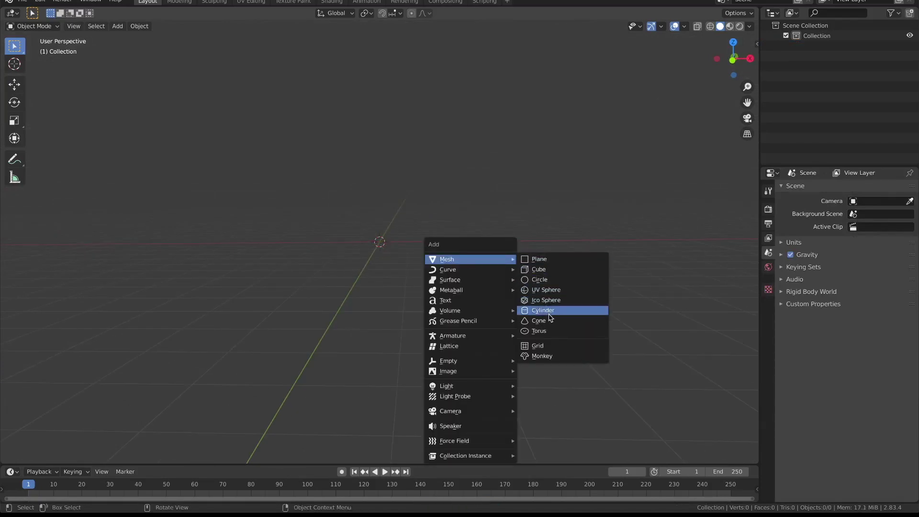
left_click(550, 316)
key("ctrl+Tab")
- Taper the cylinder by shrinking its top vertices inward in front X-ray view
key("Tab")
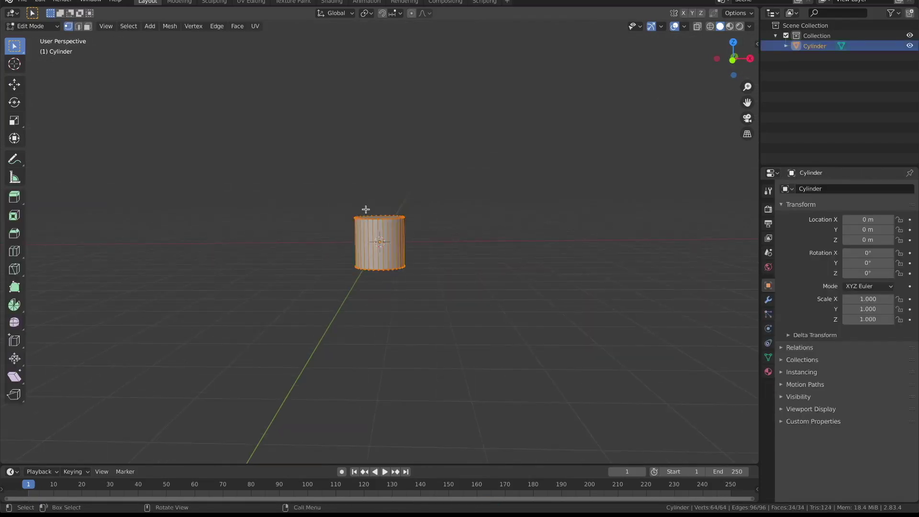
key("KP_1")
key("alt+z")
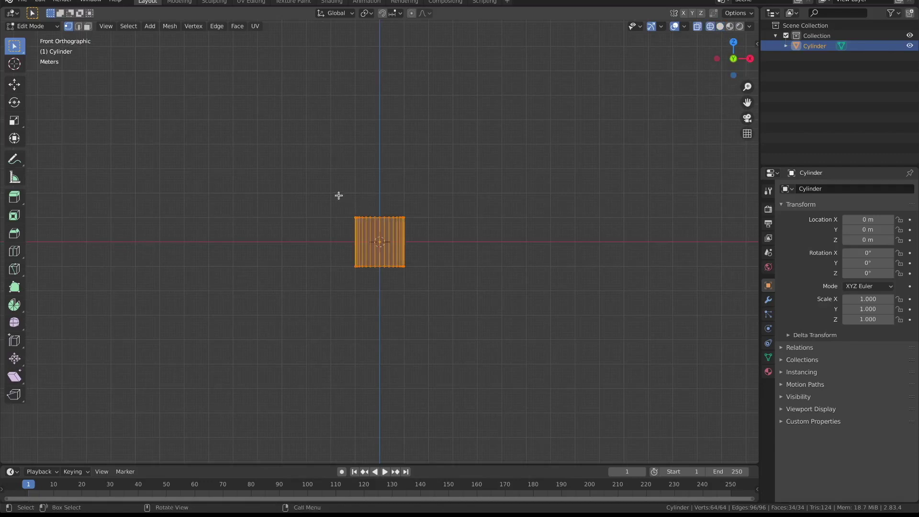
left_click_drag(337, 194, 421, 225)
key("s")
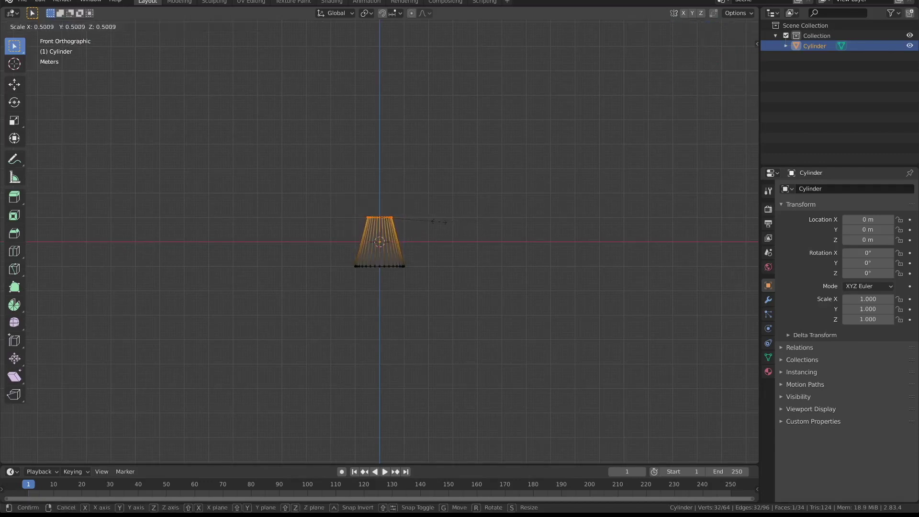
left_click(433, 221)
key("alt+z")
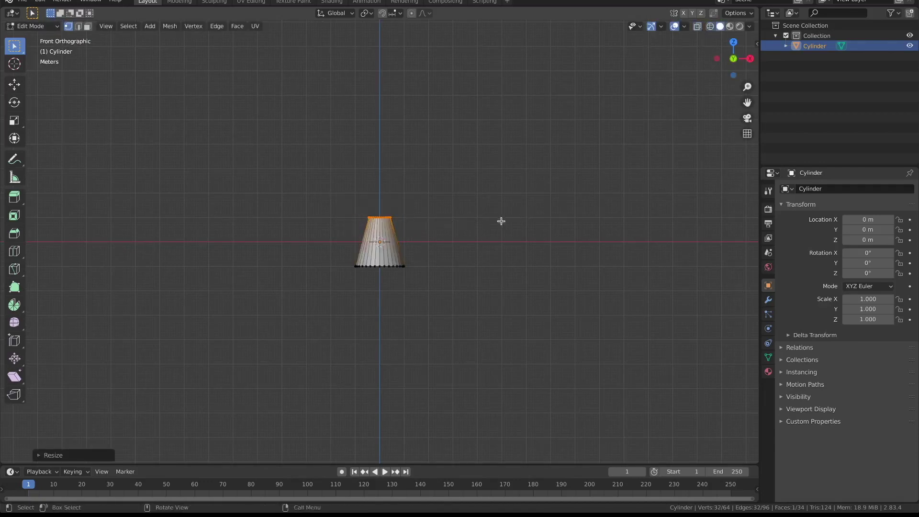
- Flatten the cylinder vertically into a squat cone and raise it along Z
key("Tab")
key("s")
key("z")
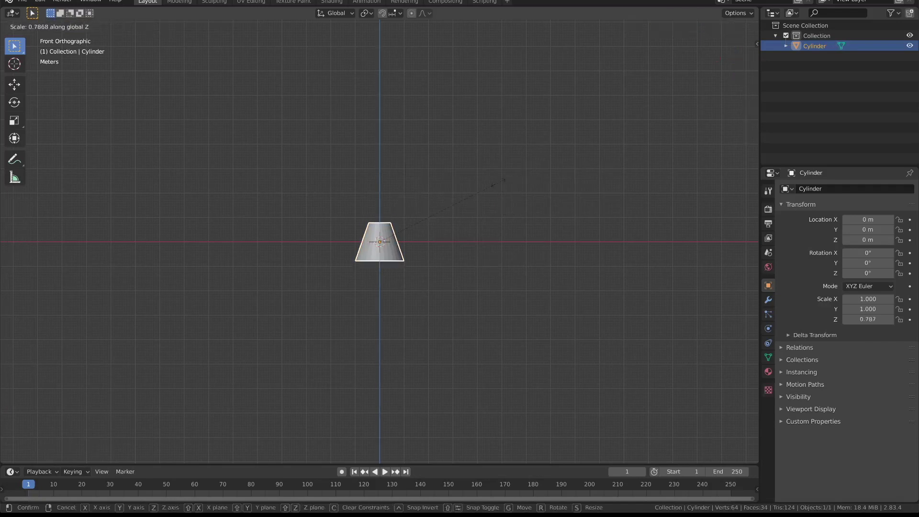
left_click(480, 193)
key("g")
key("z")
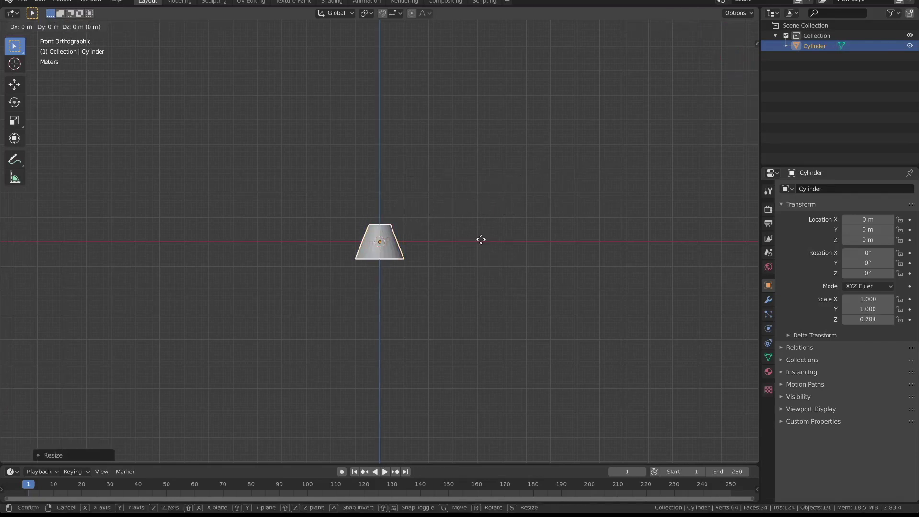
left_click(482, 221)
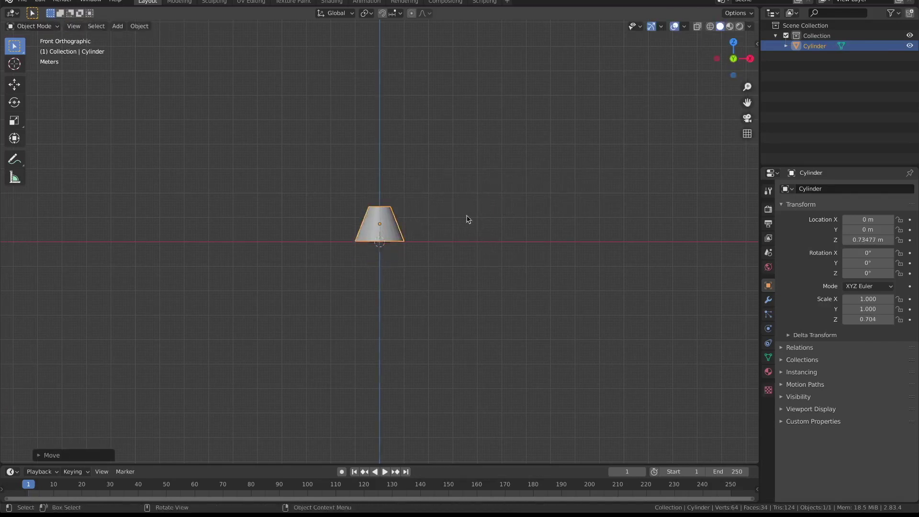
scroll(468, 217, "down", 2)
middle_click_drag(421, 167, 427, 245, "shift")
scroll(426, 245, "up", 2)
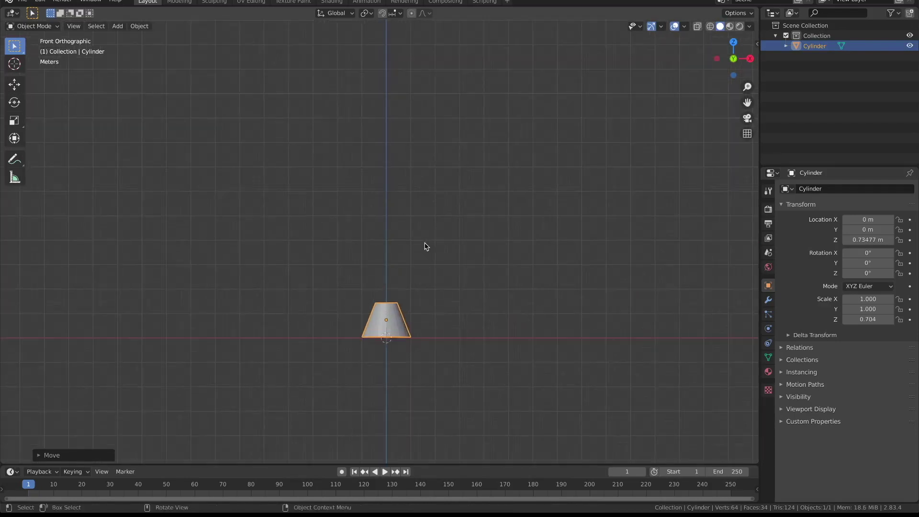
- Enlarge the cone uniformly to 1.305 and lift it to rest on the ground at Z 1.0077 m
key("s")
key("z")
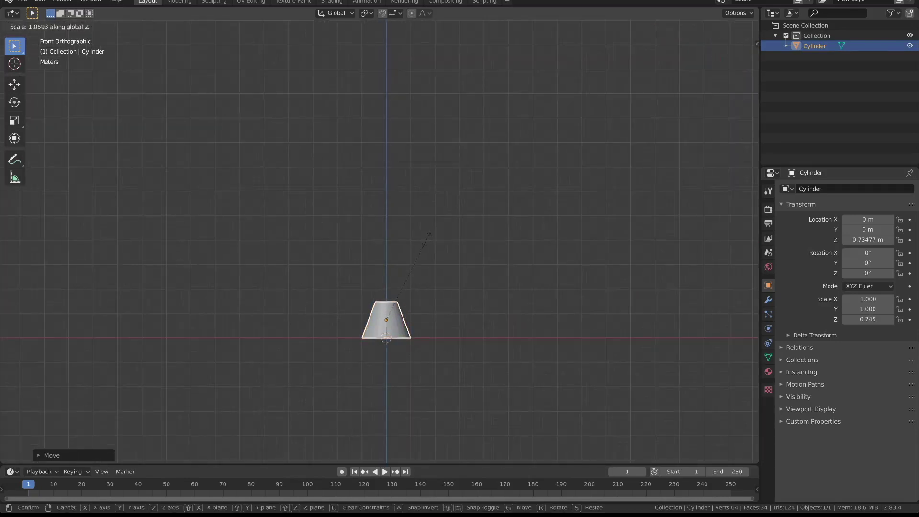
key("z")
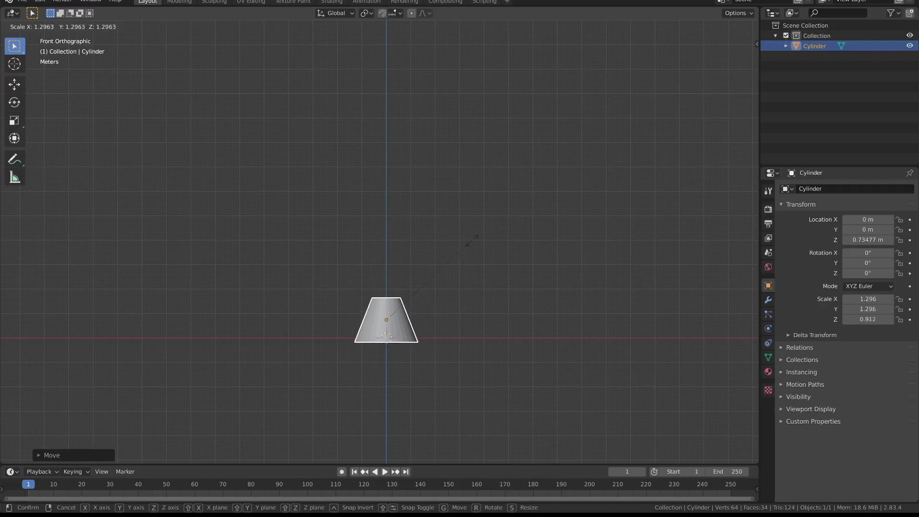
left_click(473, 239)
key("g")
key("z")
left_click(476, 237)
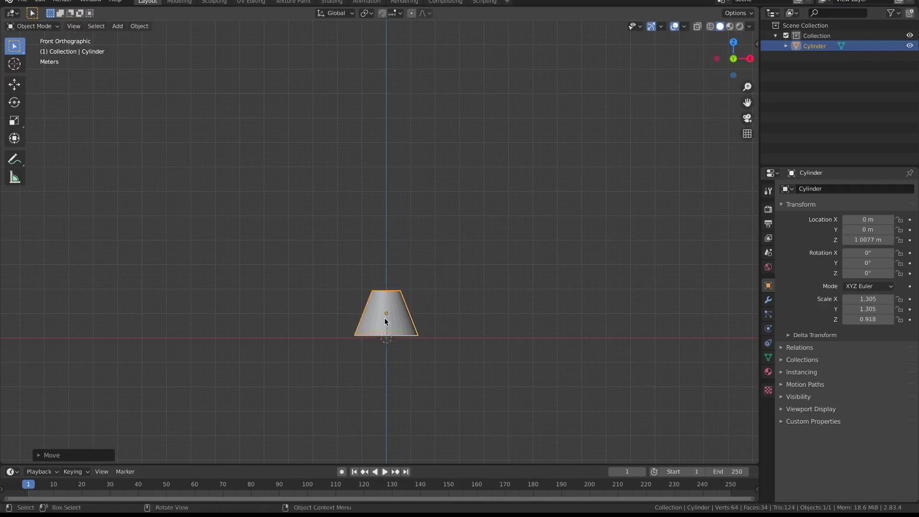
- Delete the cone's top face and select the open top edge loop
key("q")
key("Tab")
middle_click_drag(374, 252, 420, 332)
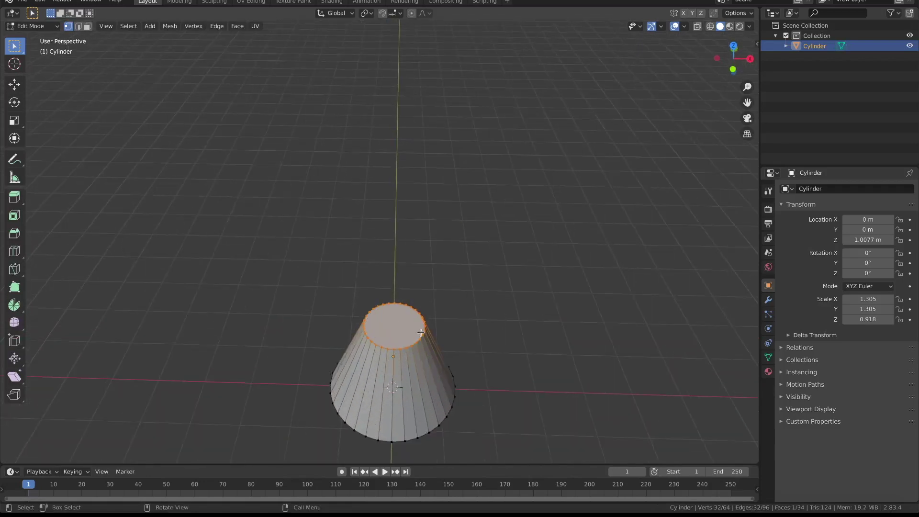
key("x")
left_click(420, 344)
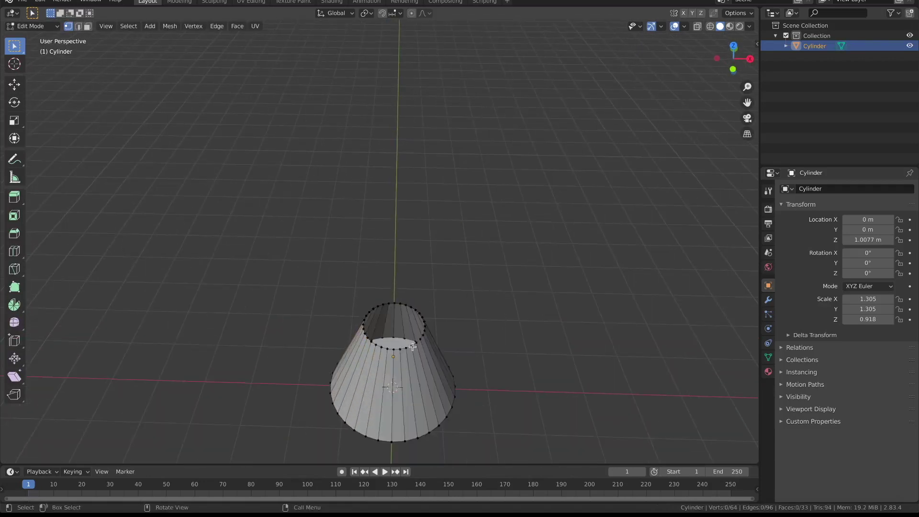
left_click(407, 348, "alt")
- Extrude the top rim straight up along Z into a tall stem
key("KP_1")
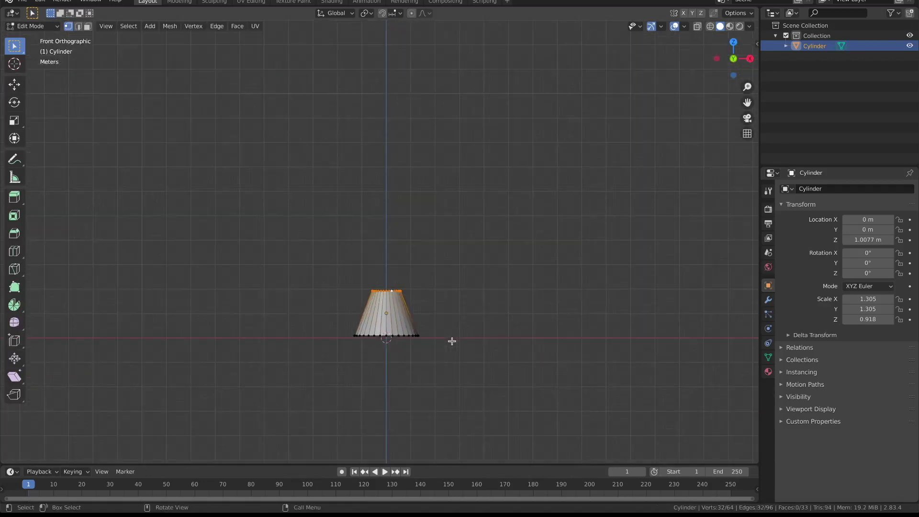
key("e")
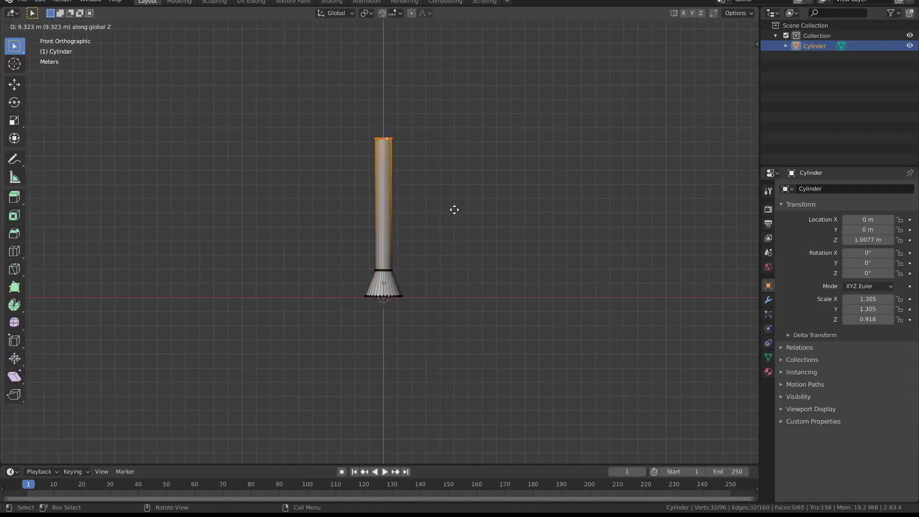
right_click(453, 240)
scroll(453, 240, "down", 4)
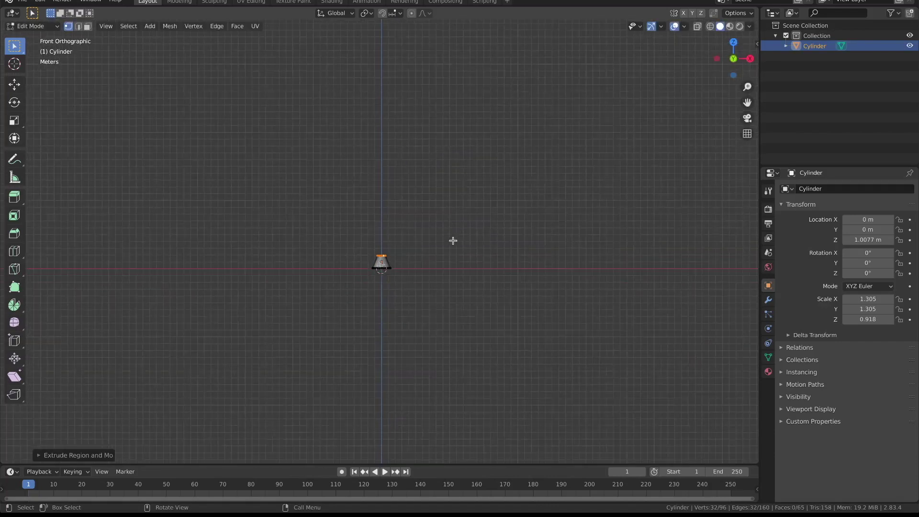
key("g")
key("z")
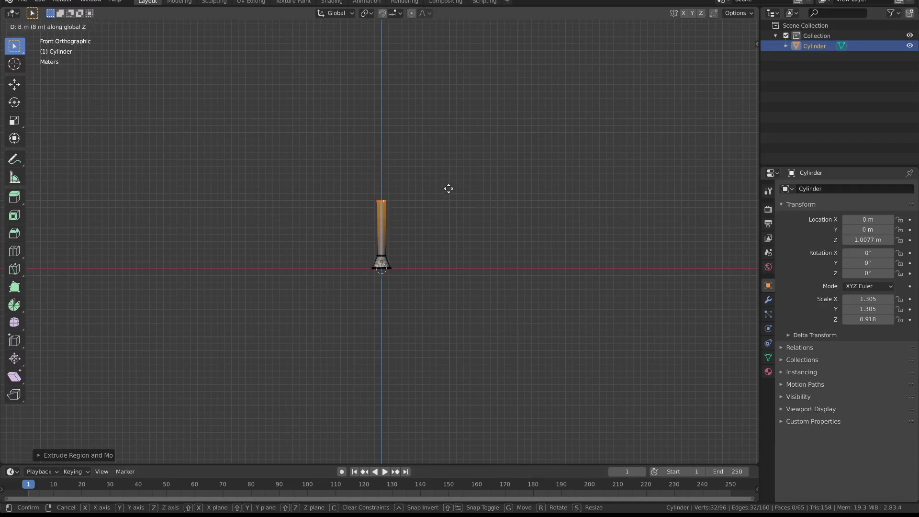
left_click(448, 189)
scroll(461, 213, "up", 3)
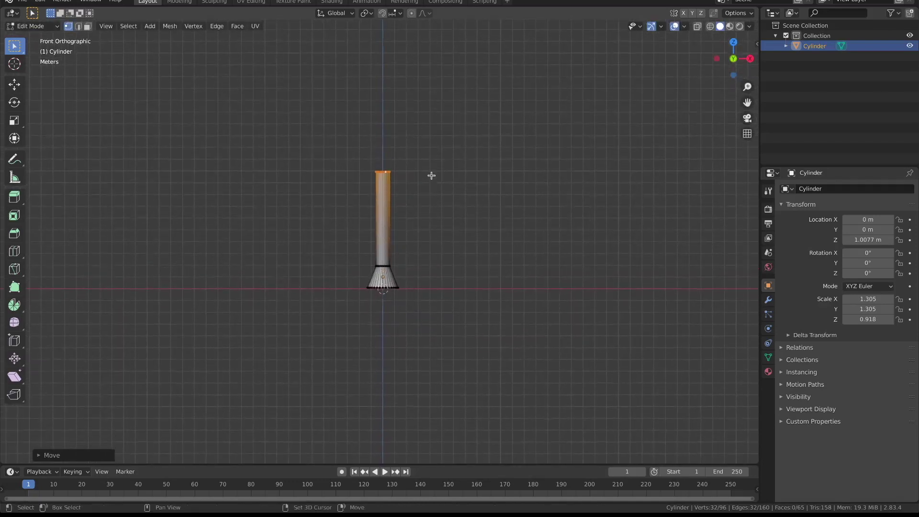
scroll(431, 175, "up", 4)
middle_click_drag(431, 173, 425, 319, "shift")
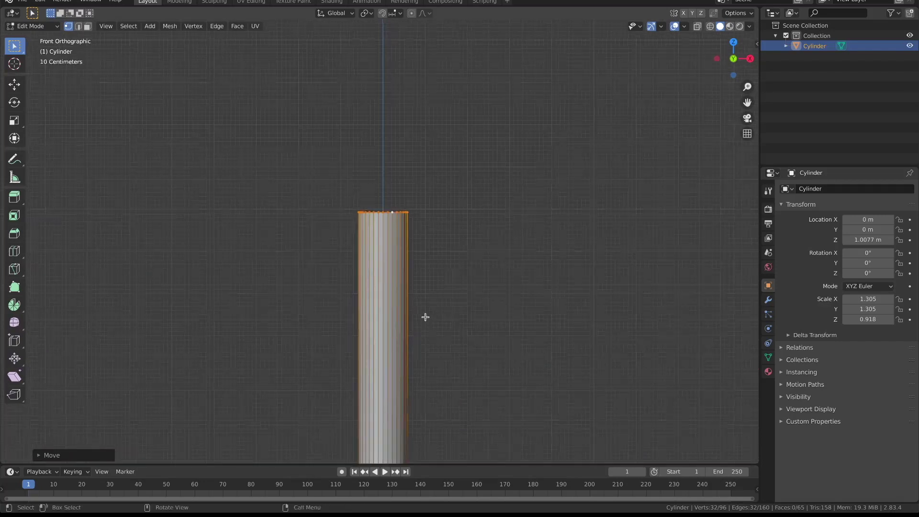
- Extrude a short extra section snapped to 2 m and start flaring it outward
key("e")
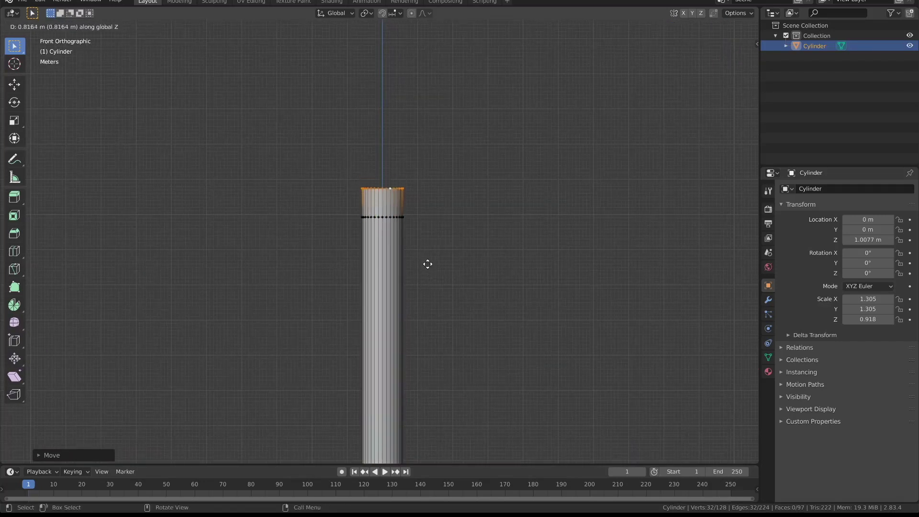
key("ctrl")
left_click(431, 214)
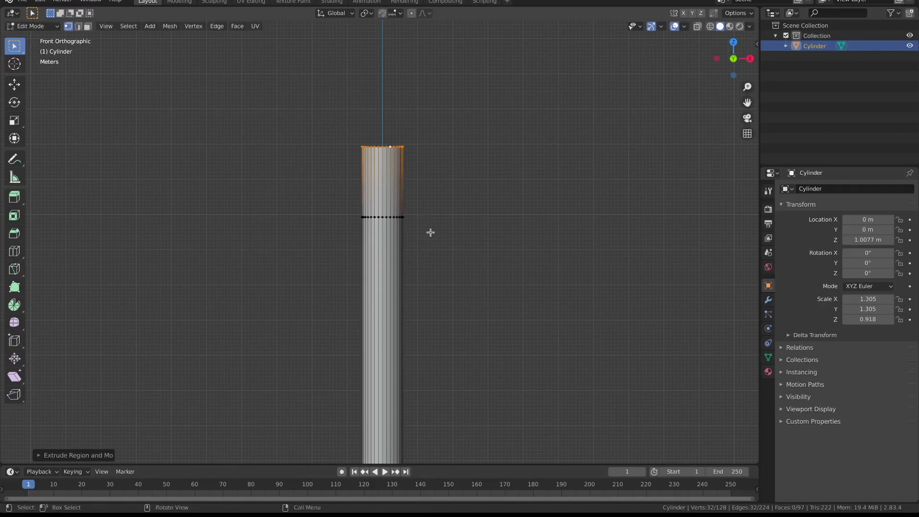
key("s")
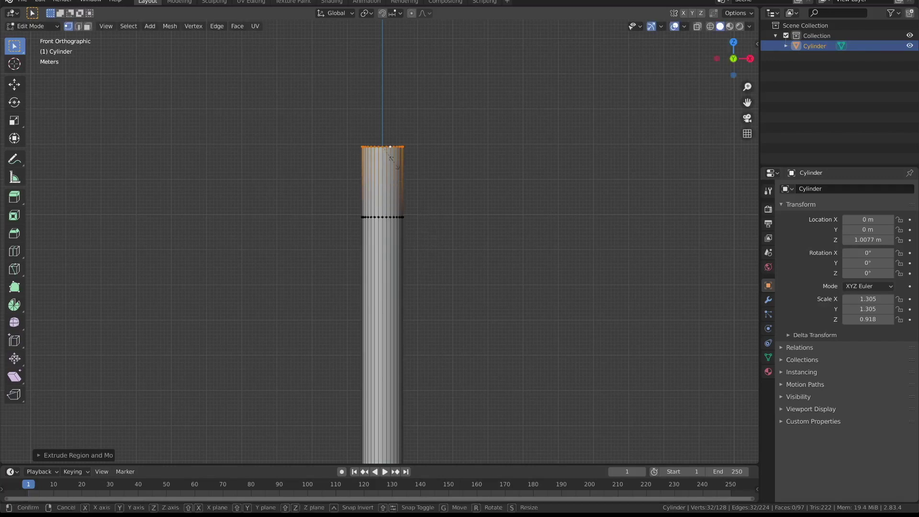
- Flare the top ring into a cup and add a resized edge loop in the flare
left_click(428, 166)
scroll(429, 170, "down", 3)
key("ctrl+r")
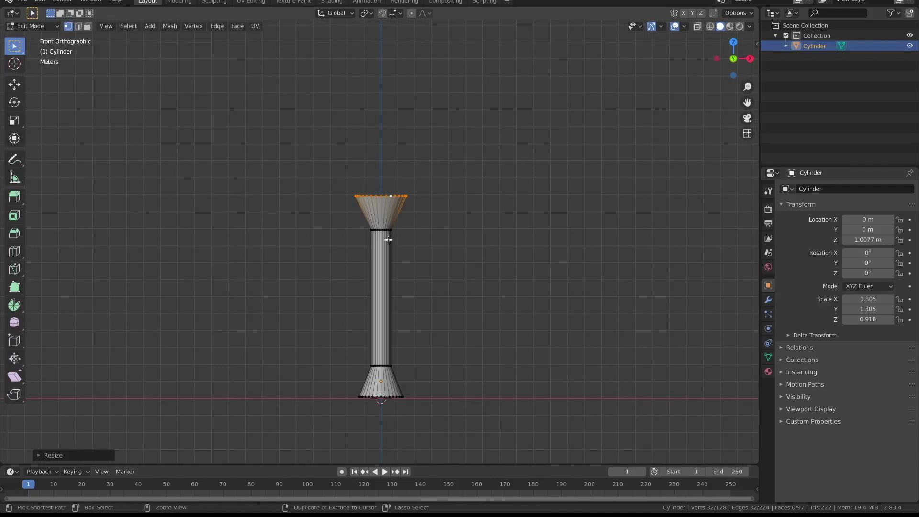
left_click(390, 215)
key("s")
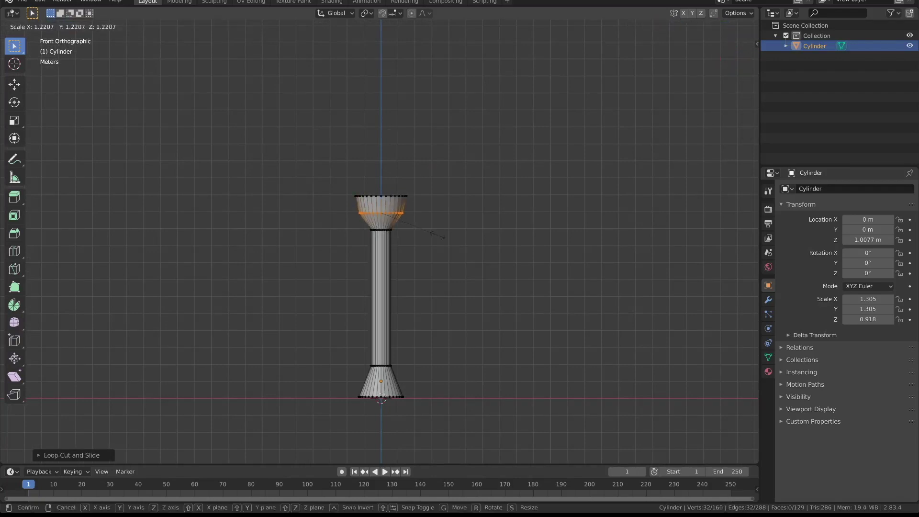
left_click(449, 235)
scroll(427, 251, "up", 2)
scroll(411, 234, "up", 1)
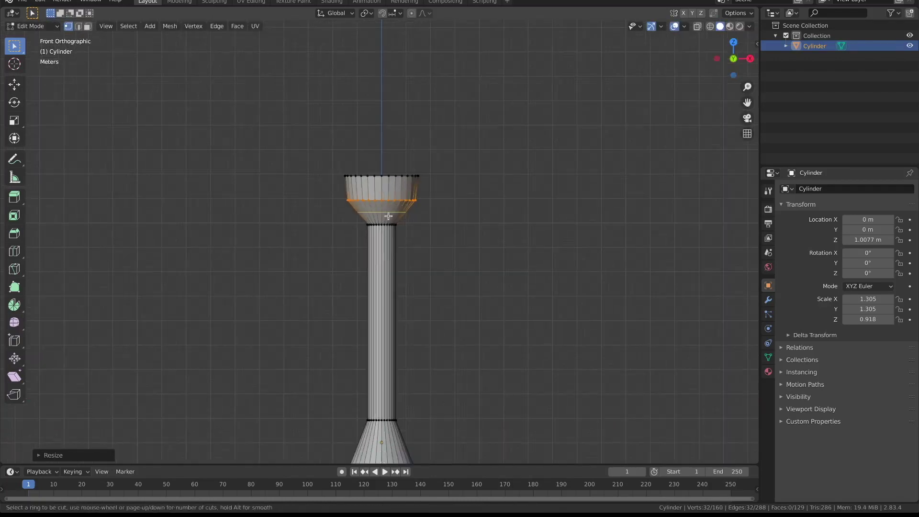
- Slide the new loop down the flare, rescale it, and check it in perspective
key("g")
key("g")
left_click(390, 219)
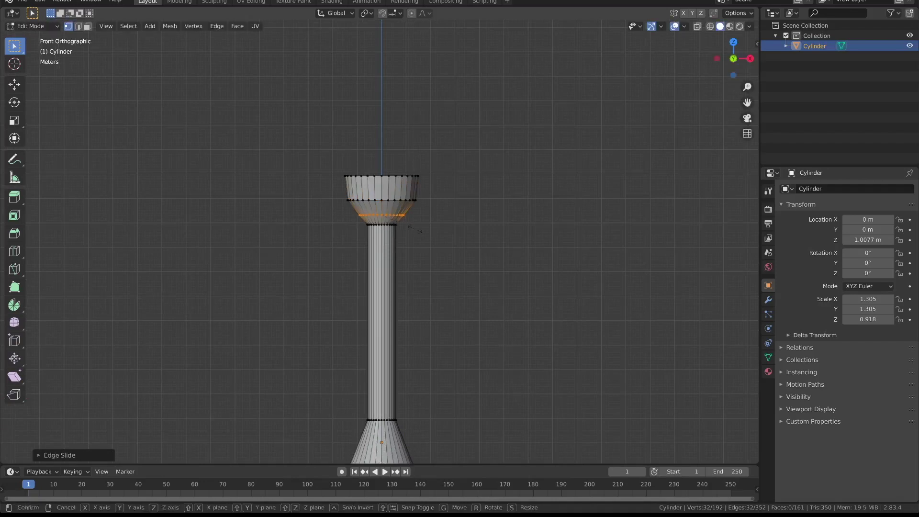
key("s")
left_click(463, 246)
scroll(468, 248, "down", 3)
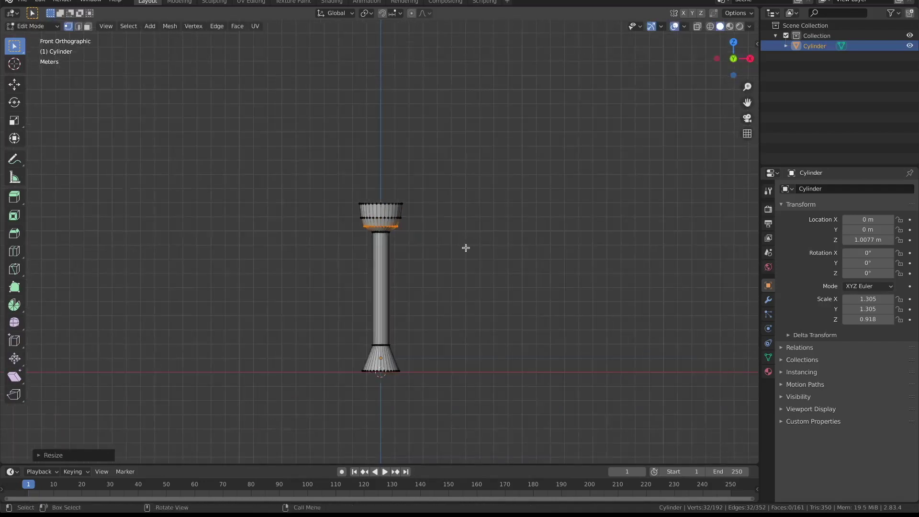
mouse_move(467, 248)
middle_mouse_down()
mouse_move(404, 291)
mouse_move(398, 258)
mouse_move(457, 293)
mouse_move(413, 247)
mouse_move(413, 223)
middle_mouse_up()
scroll(413, 293, "up", 2)
left_click(413, 223, "alt")
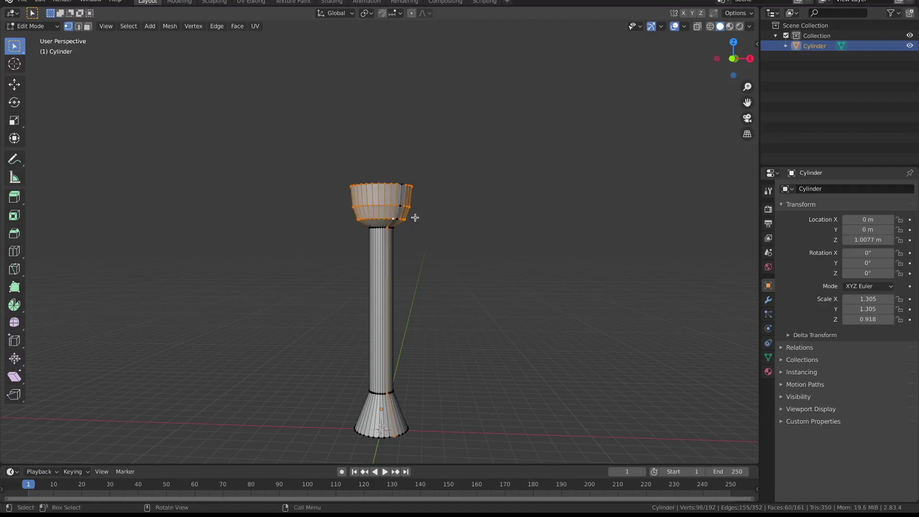
- Narrow the whole top cup in front X-ray view and return to Object Mode
key("KP_1")
left_click(424, 202)
key("alt+z")
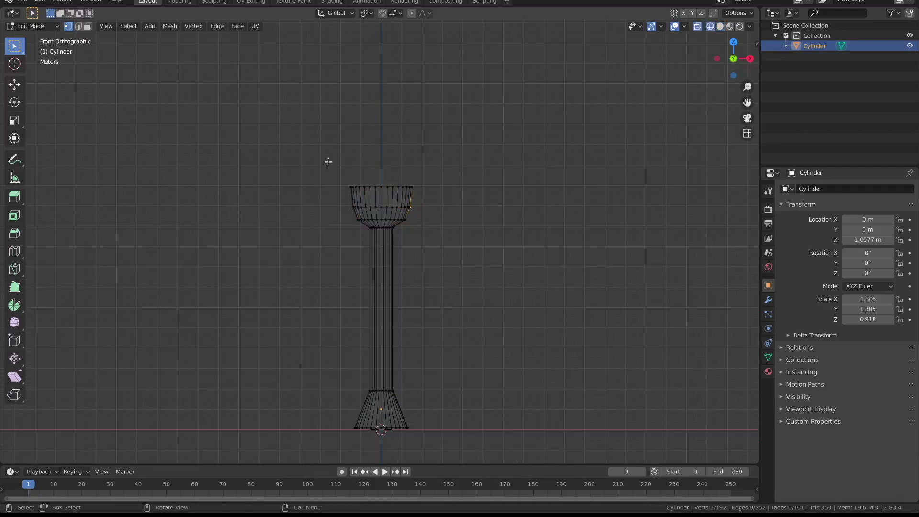
left_click_drag(322, 159, 431, 222)
key("s")
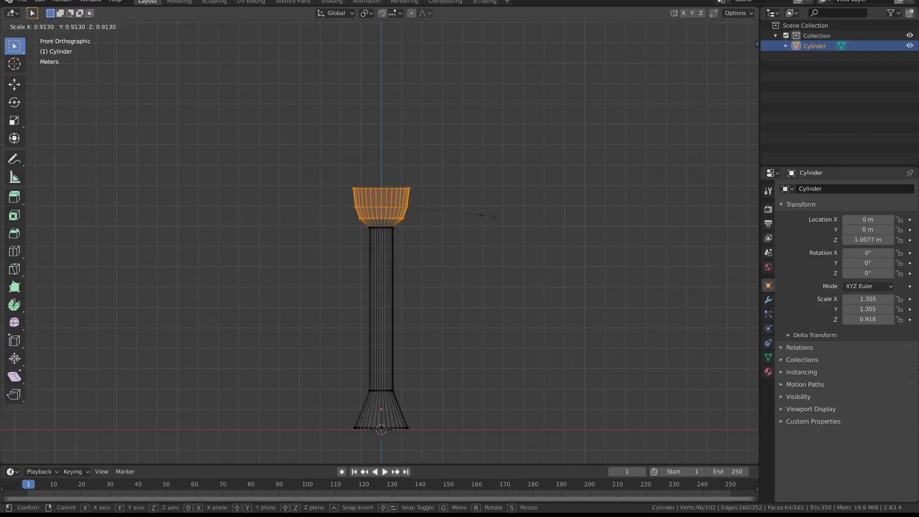
left_click(483, 213)
key("Tab")
key("alt+z")
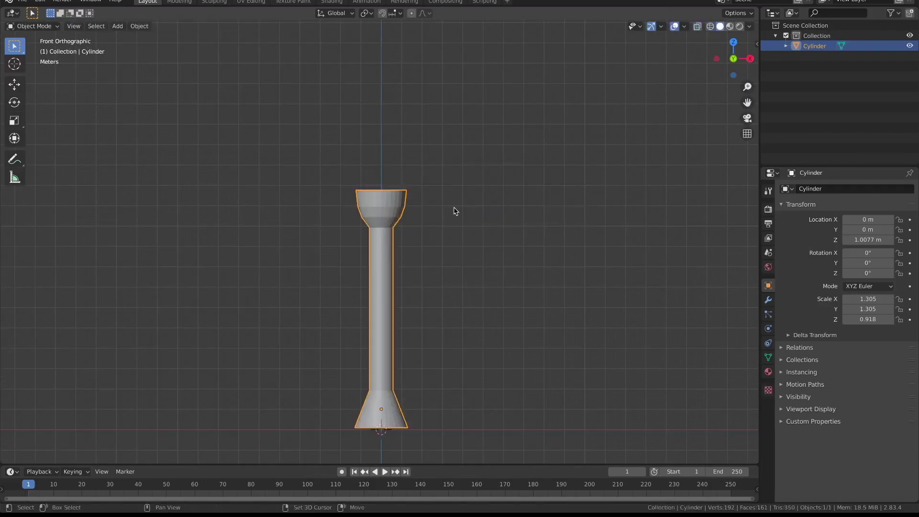
mouse_move(453, 207)
middle_mouse_down()
mouse_move(474, 254)
mouse_move(408, 267)
mouse_move(434, 271)
mouse_move(402, 230)
middle_mouse_up()
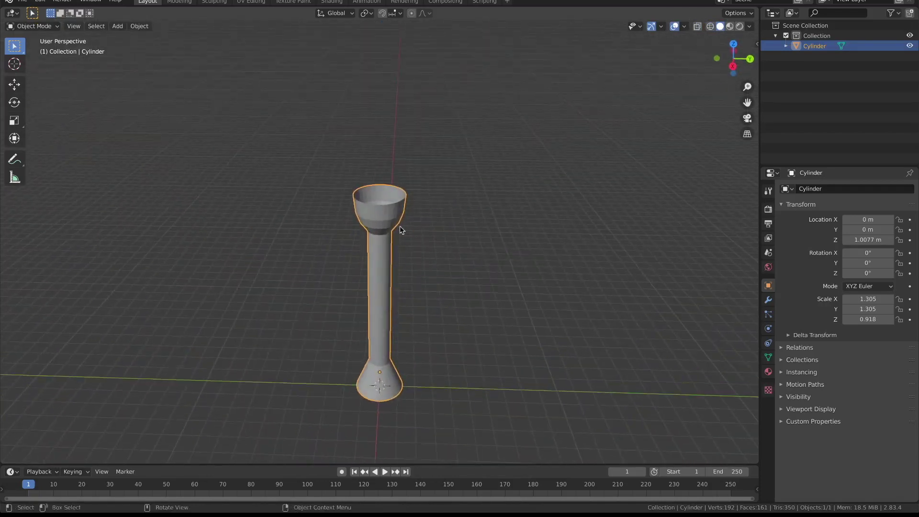
- Add a Subdivision Surface modifier with Viewport and Render levels set to 3
right_click(402, 230)
left_click(453, 219)
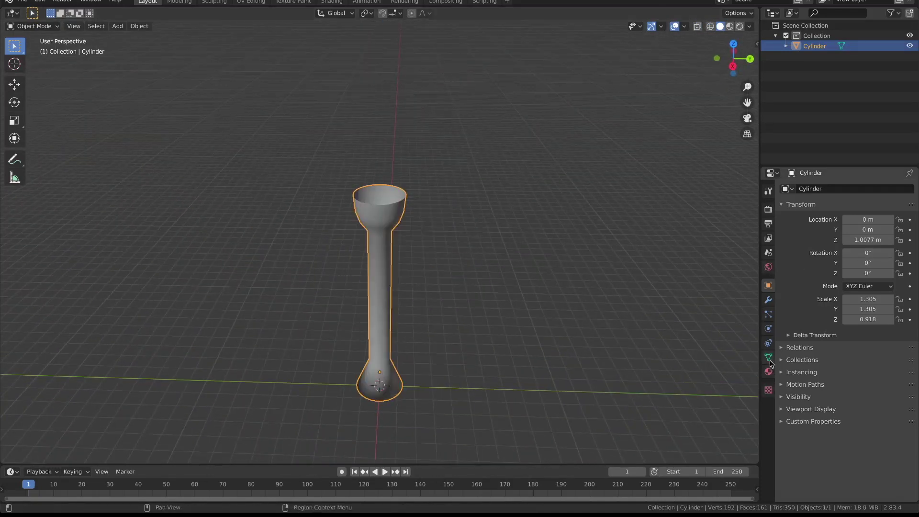
left_click(768, 300)
left_click(809, 190)
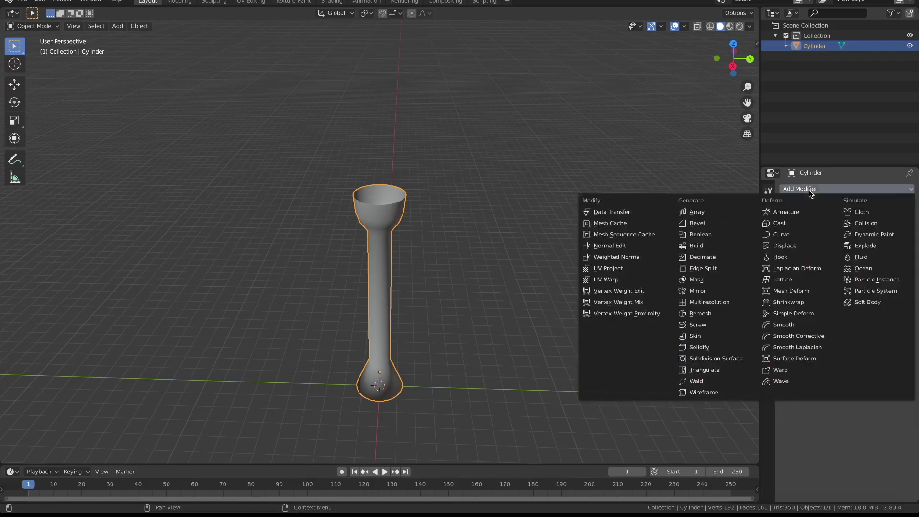
left_click(728, 358)
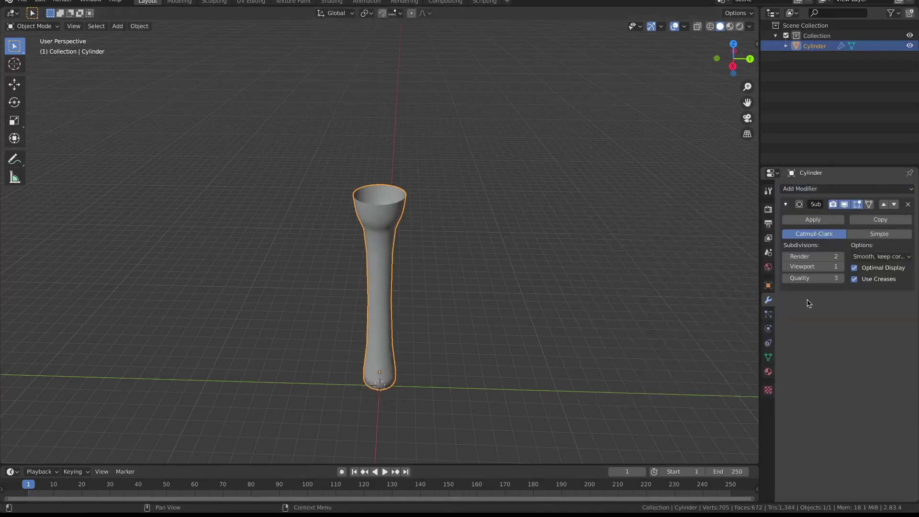
left_click(839, 267)
left_click(838, 257)
- Switch the candlestick back to Edit Mode in front view
middle_click_drag(437, 287, 479, 264)
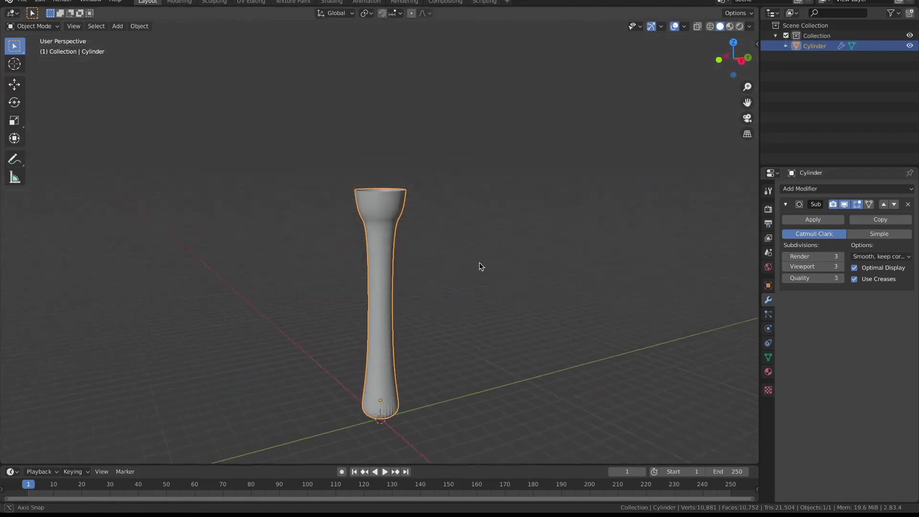
key("ctrl+Tab")
left_click(421, 270)
key("ctrl+Tab")
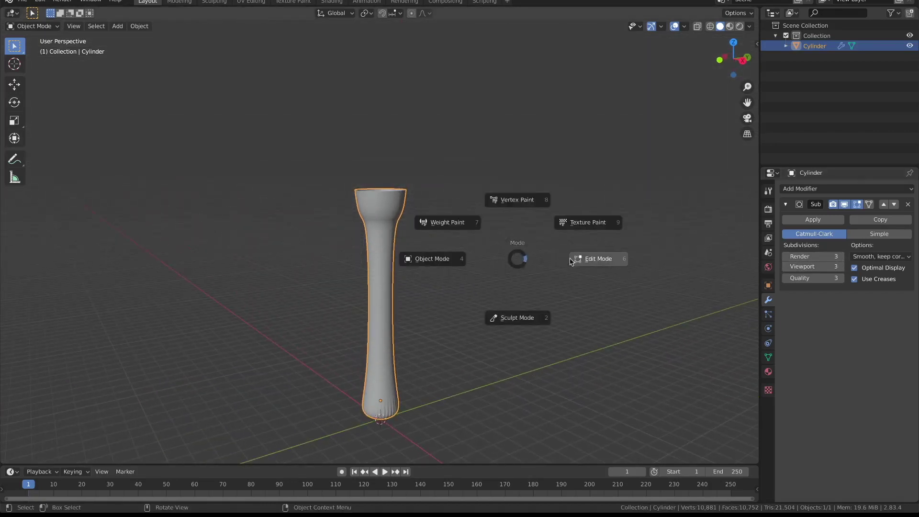
left_click(538, 258)
key("KP_1")
scroll(372, 287, "up", 2)
- Add edge loops across the stem just below the cup and near its bottom
scroll(373, 287, "up", 1)
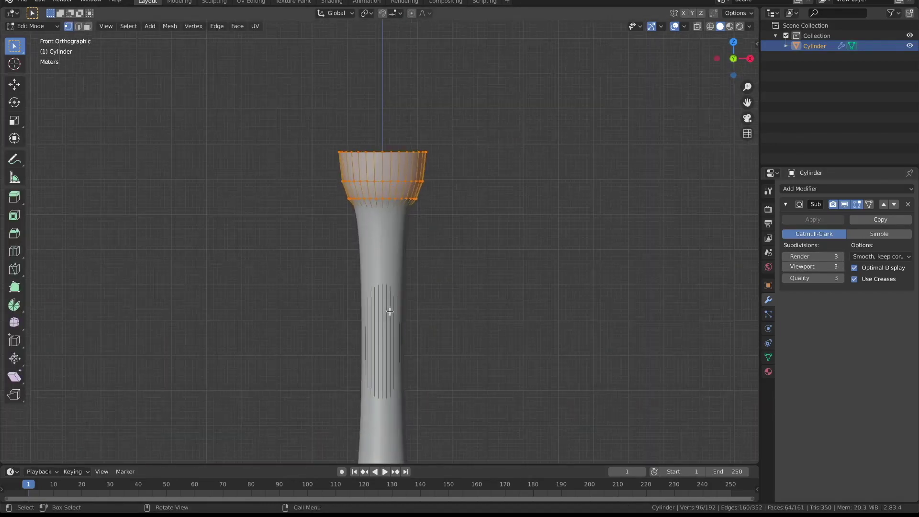
scroll(373, 287, "down", 3)
key("ctrl+r")
left_click(376, 287)
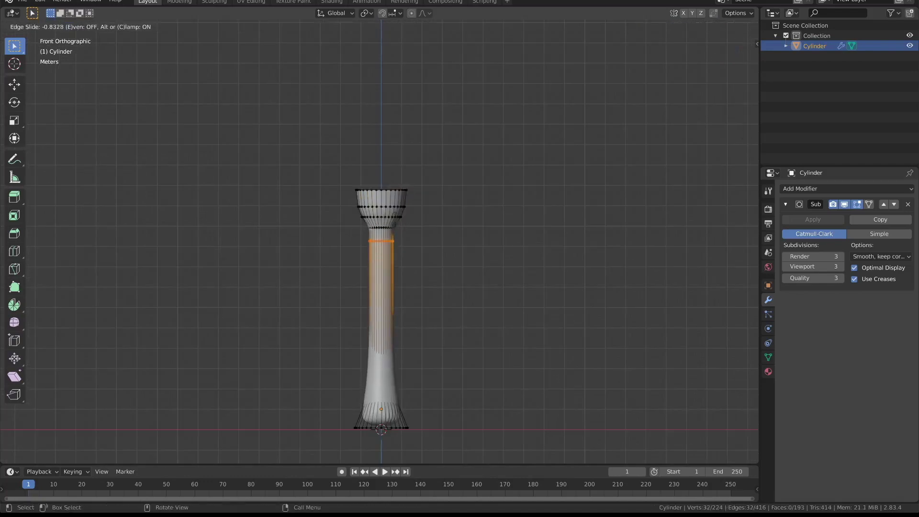
left_click(394, 205)
middle_click_drag(410, 348, 415, 324, "shift")
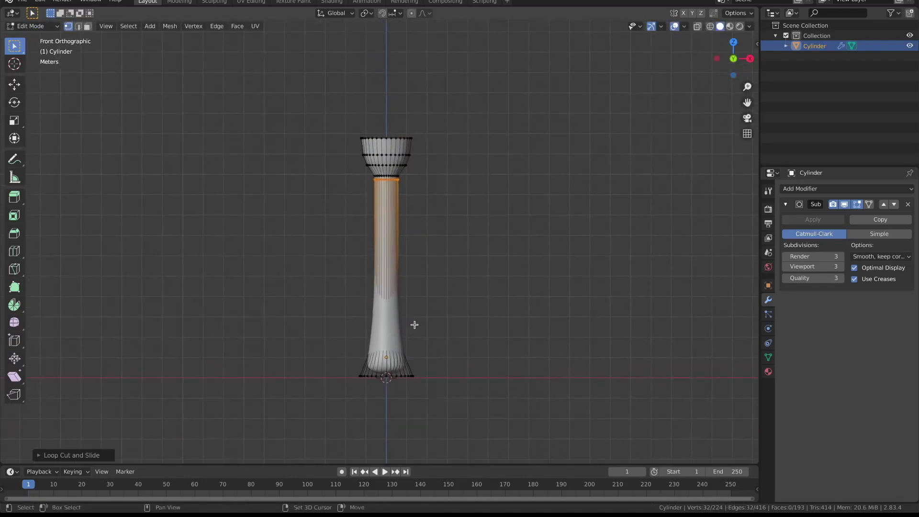
key("ctrl+r")
left_click(405, 333)
left_click(405, 341)
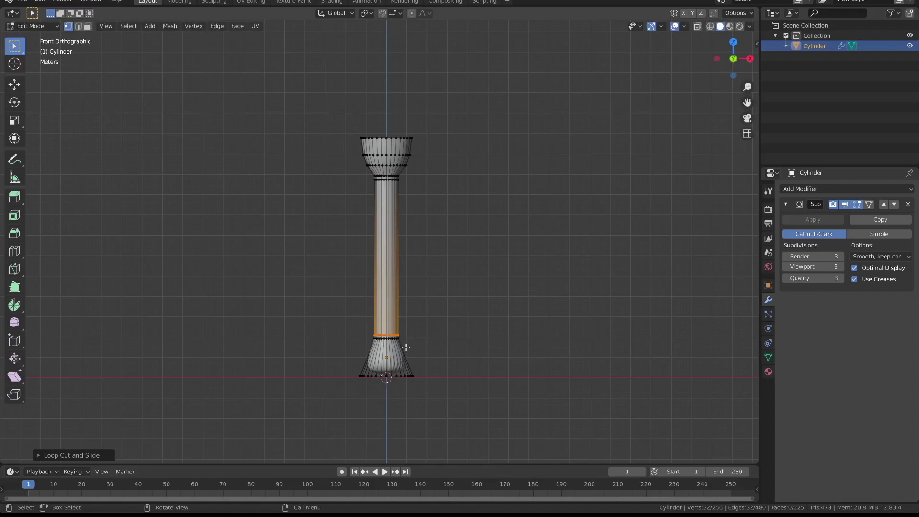
- Add a supporting edge loop on the flared base
scroll(406, 344, "up", 2)
middle_click_drag(403, 401, 411, 368, "shift")
key("ctrl+r")
left_click(411, 354)
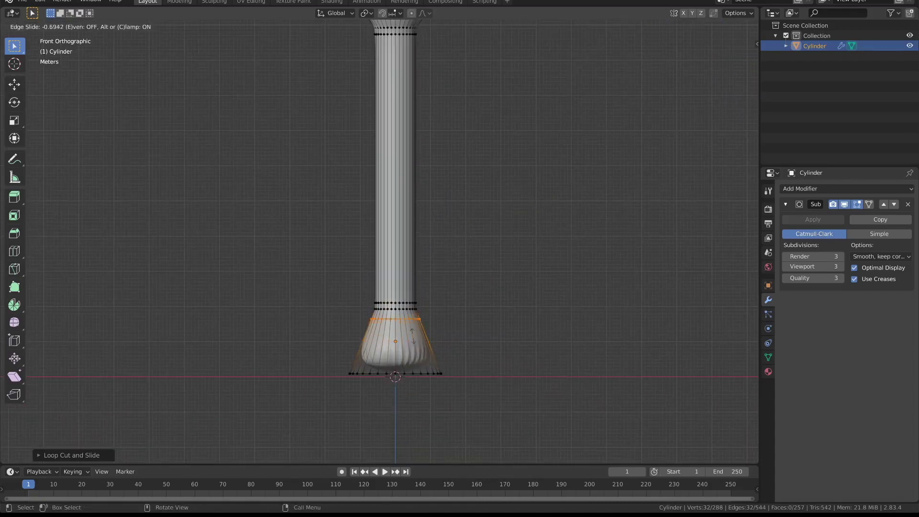
left_click(412, 333)
scroll(418, 256, "down", 2)
scroll(410, 222, "down", 2)
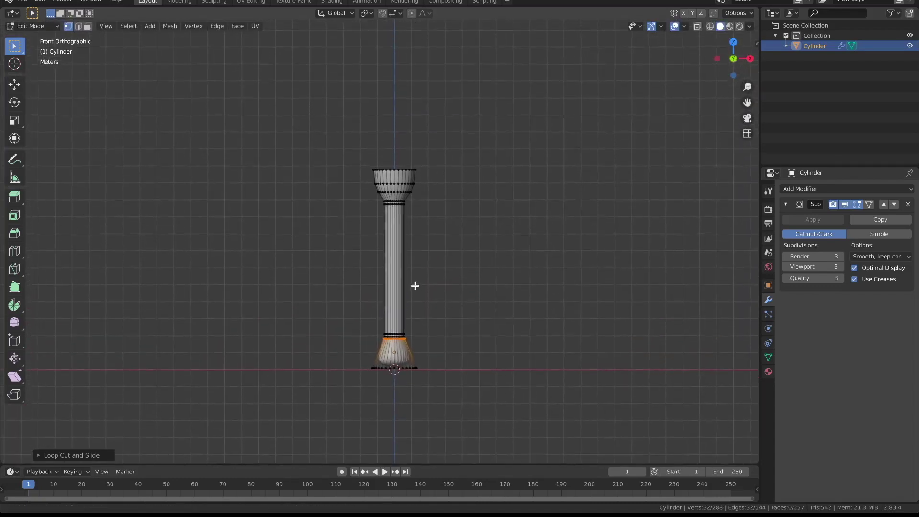
- Extrude the cup rim loop and scale it inward to form an inner lip
mouse_move(414, 285)
middle_mouse_down()
mouse_move(427, 251)
mouse_move(419, 257)
middle_mouse_up()
scroll(420, 239, "up", 2)
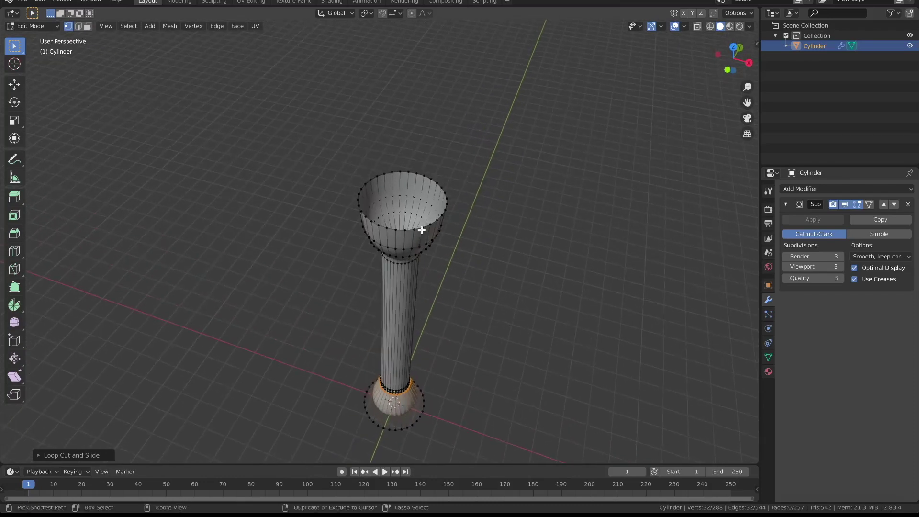
left_click(421, 230, "alt")
key("e")
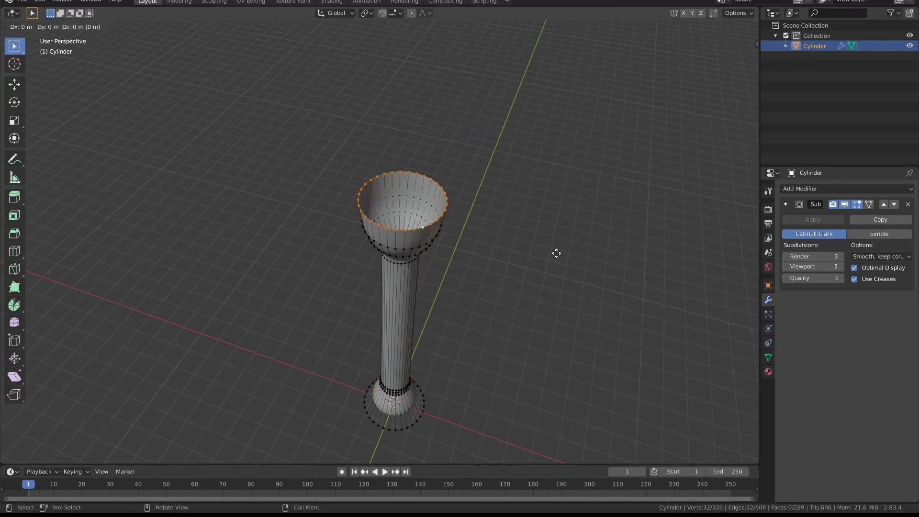
right_click(555, 253)
key("s")
left_click(526, 247)
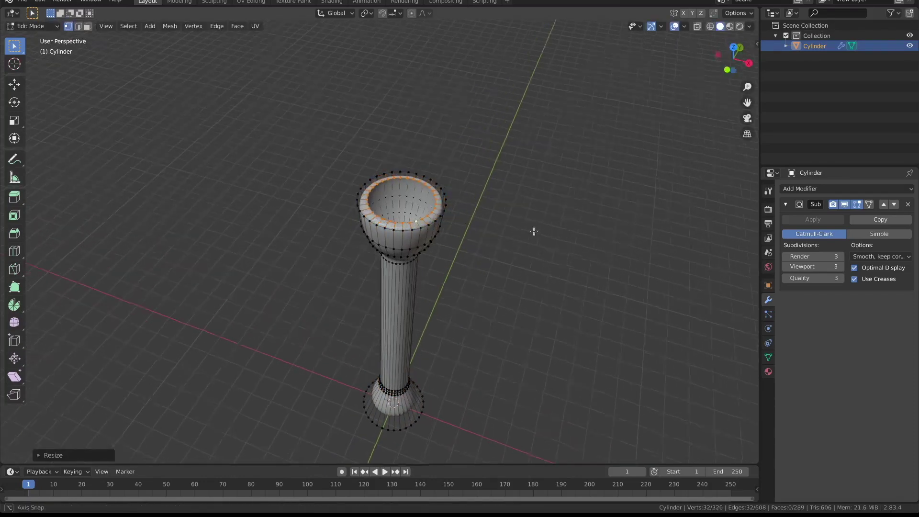
- Sink the inner loop down into the cup, then extrude and shrink it again
key("KP_1")
key("shift+z")
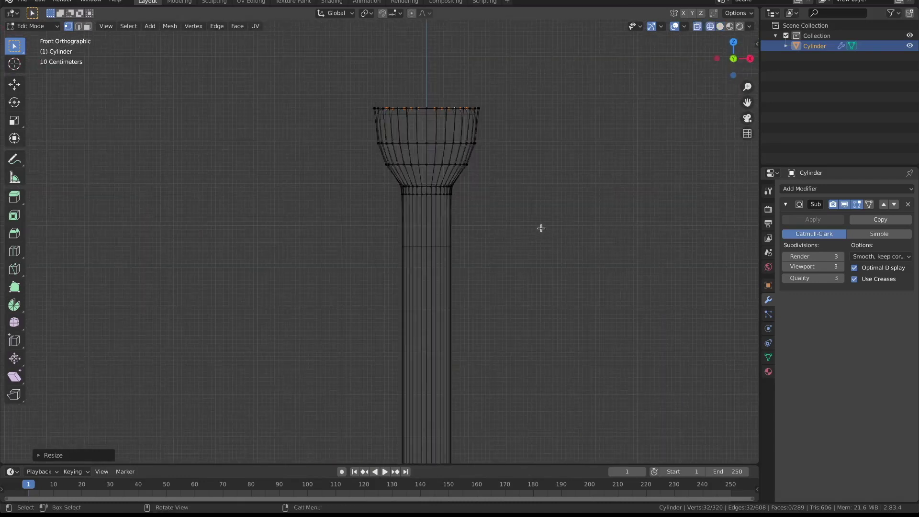
scroll(541, 233, "down", 1)
key("g")
key("z")
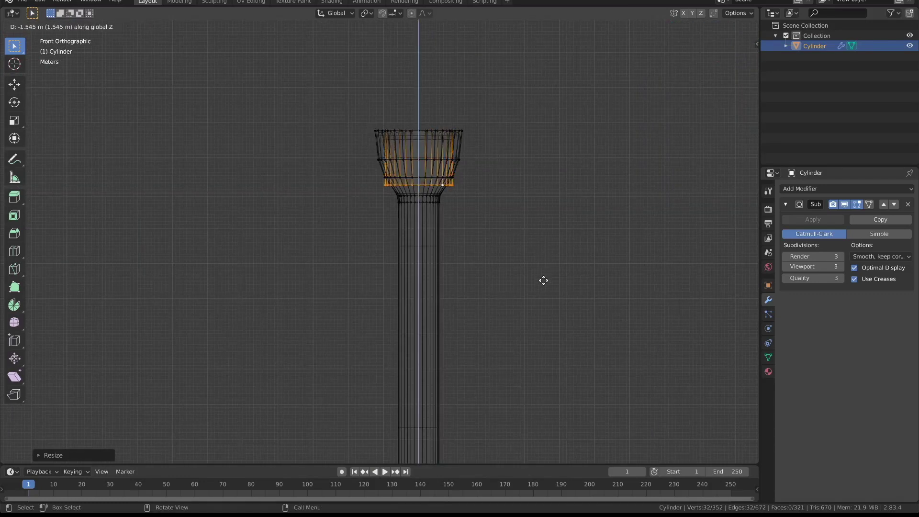
left_click(543, 280)
key("e")
right_click(543, 281)
key("s")
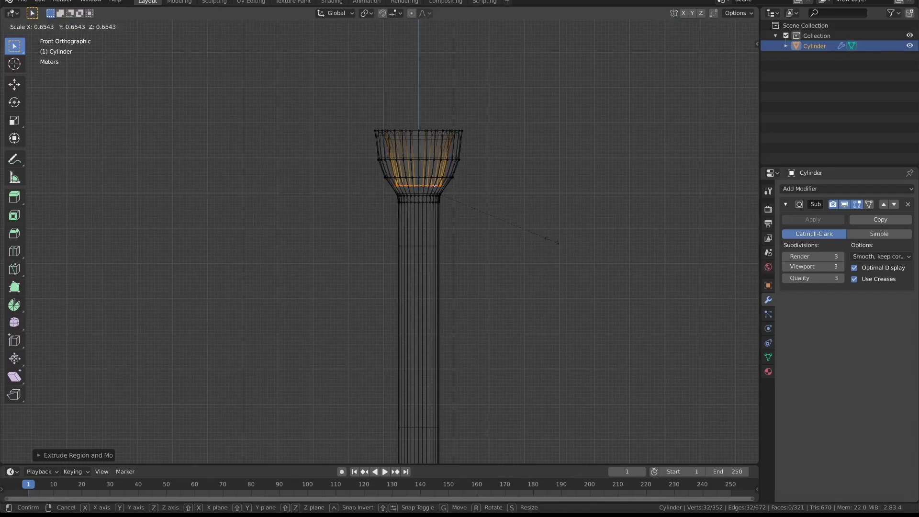
left_click(549, 239)
- Add an edge loop around the cup, slide it into place and scale it
key("ctrl+r")
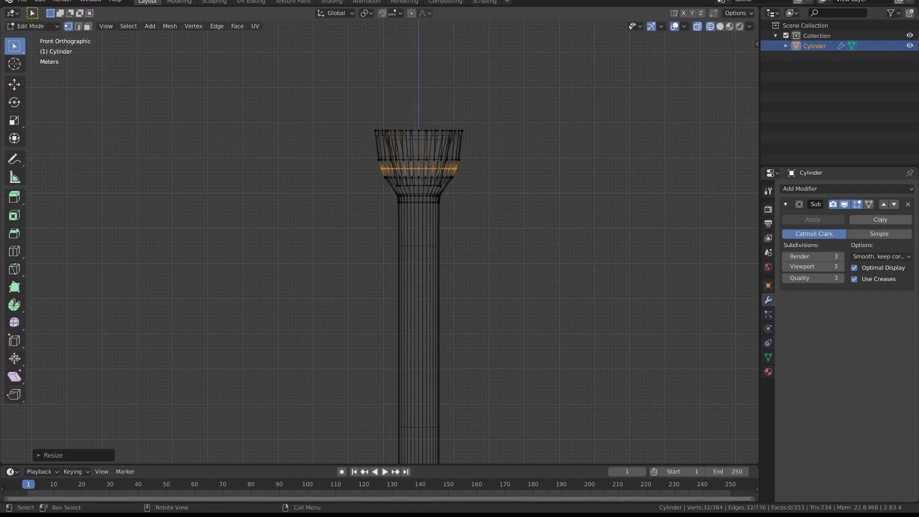
left_click(454, 169)
right_click(485, 128)
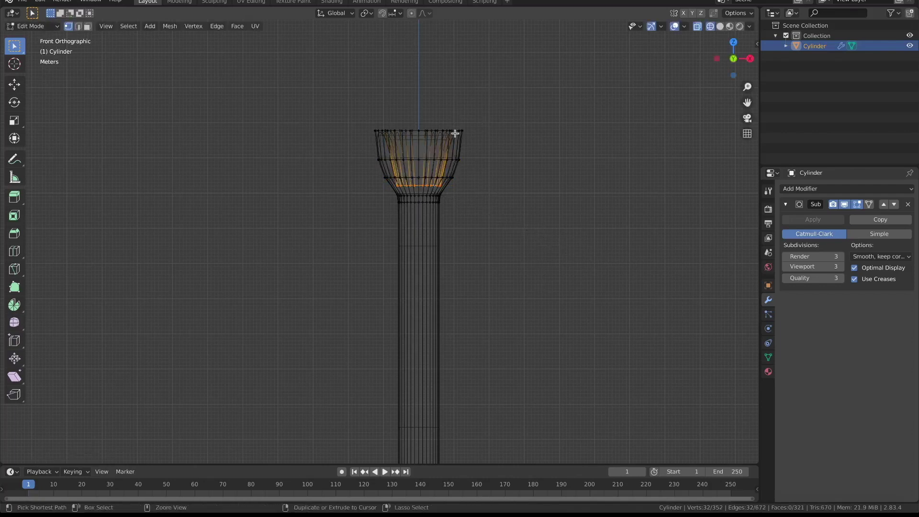
key("g")
key("g")
left_click(506, 141)
key("s")
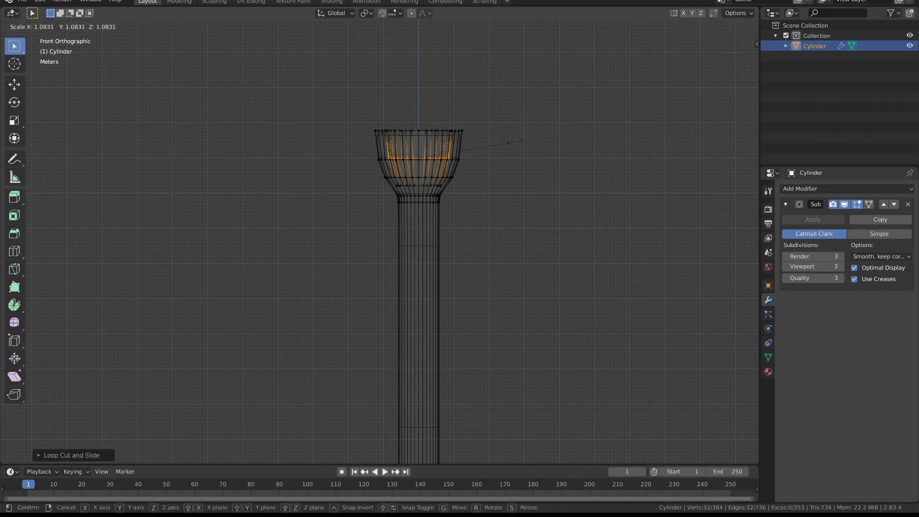
right_click(523, 141)
key("g")
key("g")
left_click(521, 150)
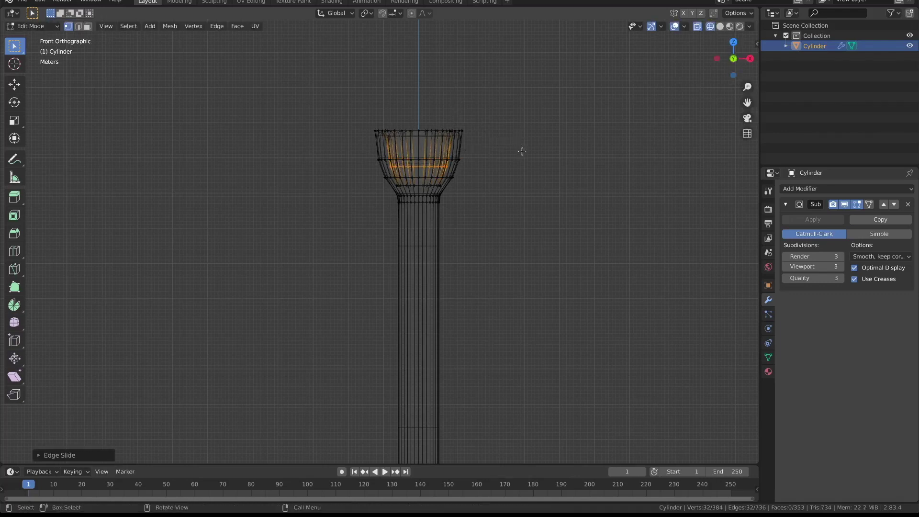
key("s")
left_click(531, 152)
- Grid Fill the hole in the cup's bottom and resize the new fill
middle_click_drag(481, 139, 476, 205)
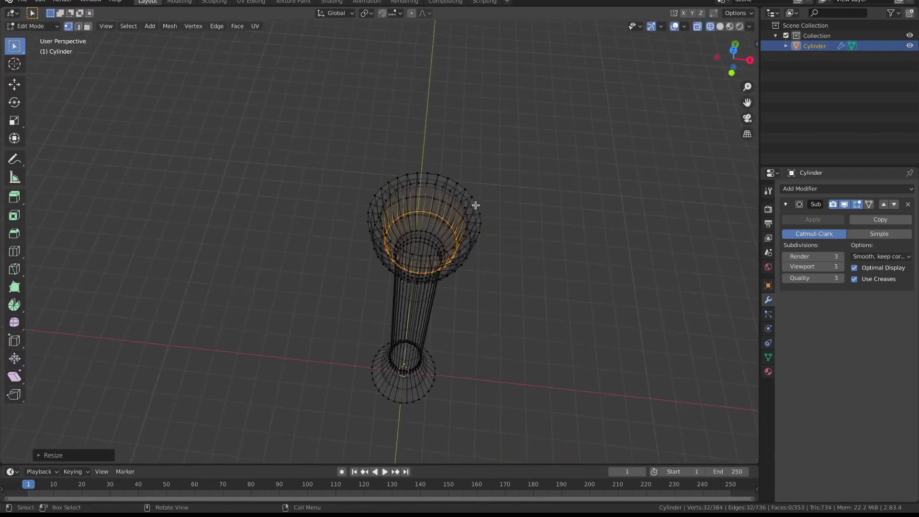
key("shift+z")
left_click(434, 225, "alt")
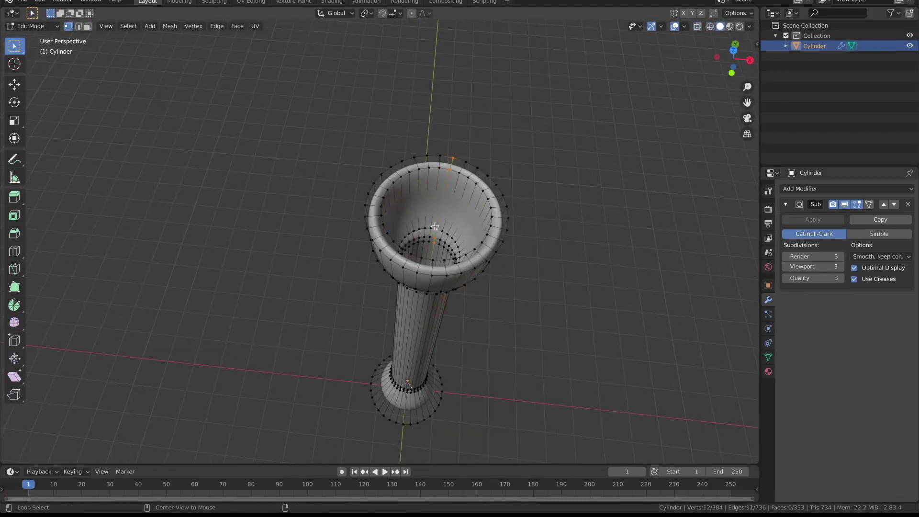
key("F3")
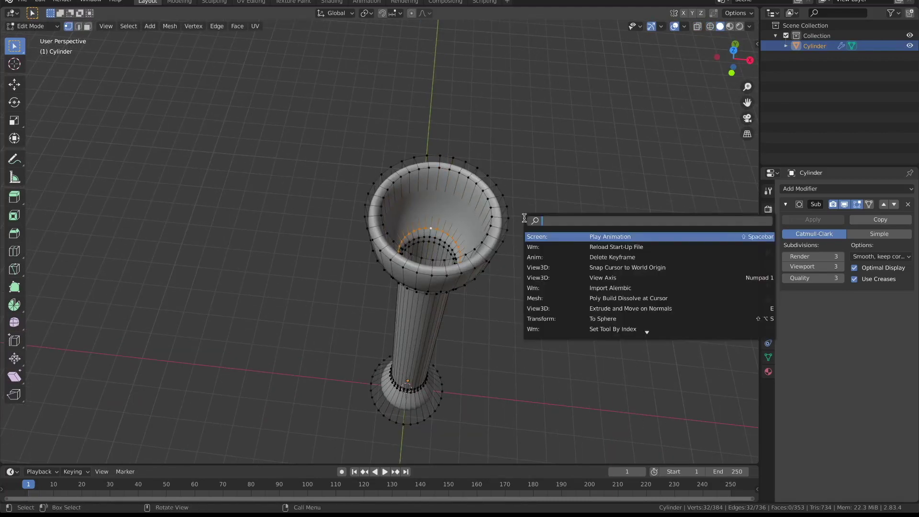
type("grid")
key("Down")
key("Return")
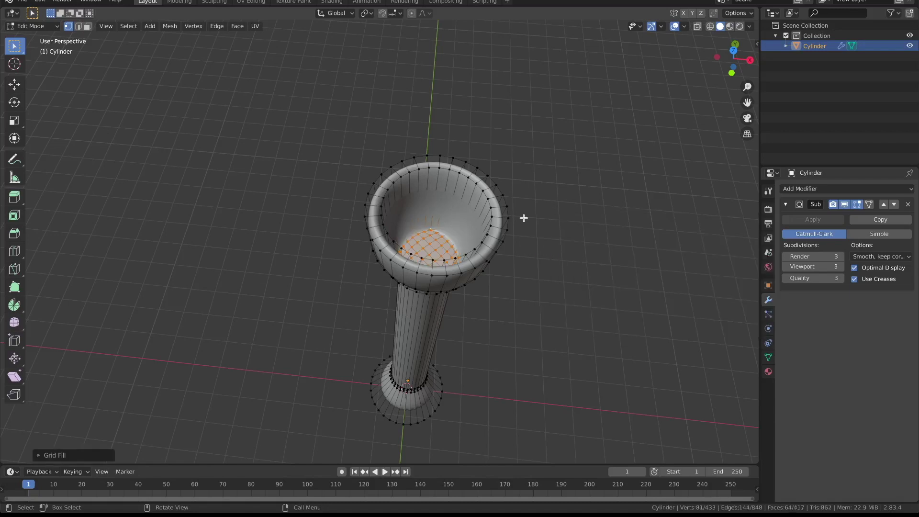
key("s")
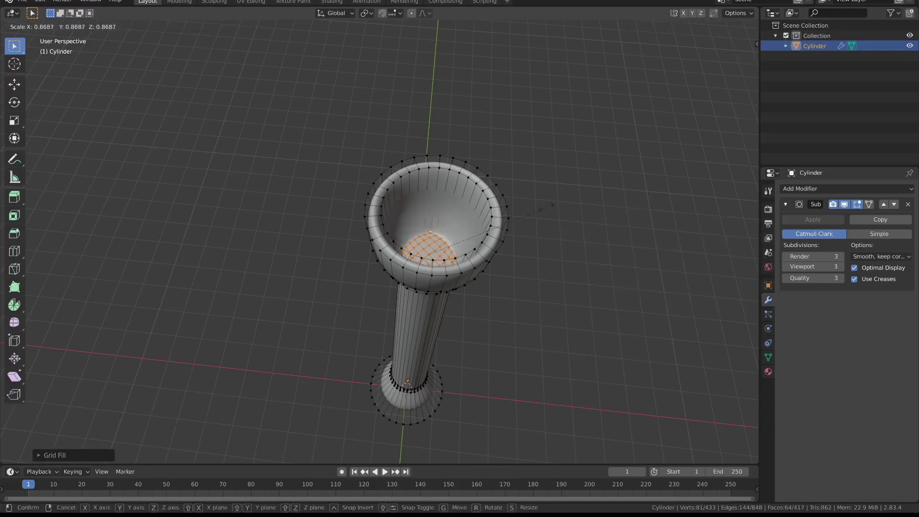
left_click(554, 204)
left_click(558, 220)
- From a level side view, add an edge loop sliding down near the flared base
mouse_move(558, 219)
middle_mouse_down()
mouse_move(541, 277)
mouse_move(540, 199)
mouse_move(535, 252)
middle_mouse_up()
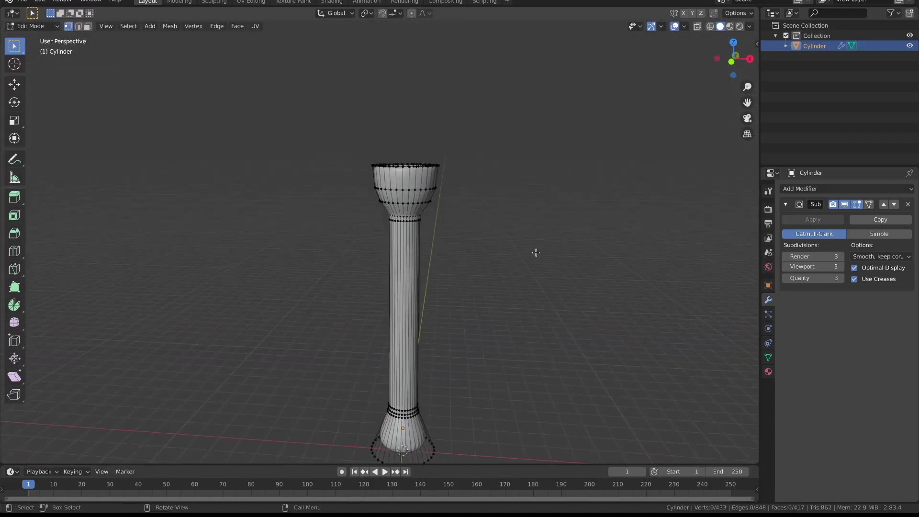
scroll(535, 252, "down", 2)
mouse_move(480, 288)
middle_mouse_down()
mouse_move(473, 303)
mouse_move(480, 297)
middle_mouse_up()
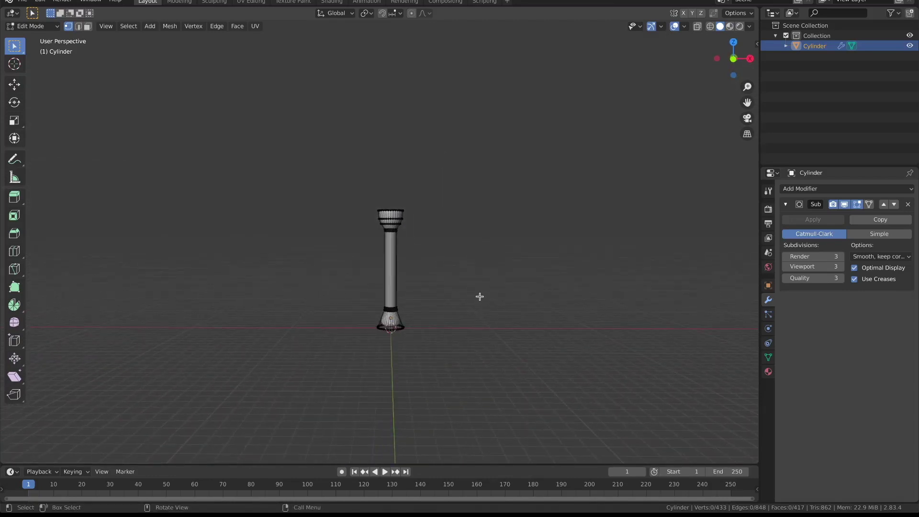
scroll(480, 297, "up", 2)
scroll(470, 318, "up", 3)
key("ctrl+r")
left_click(445, 287)
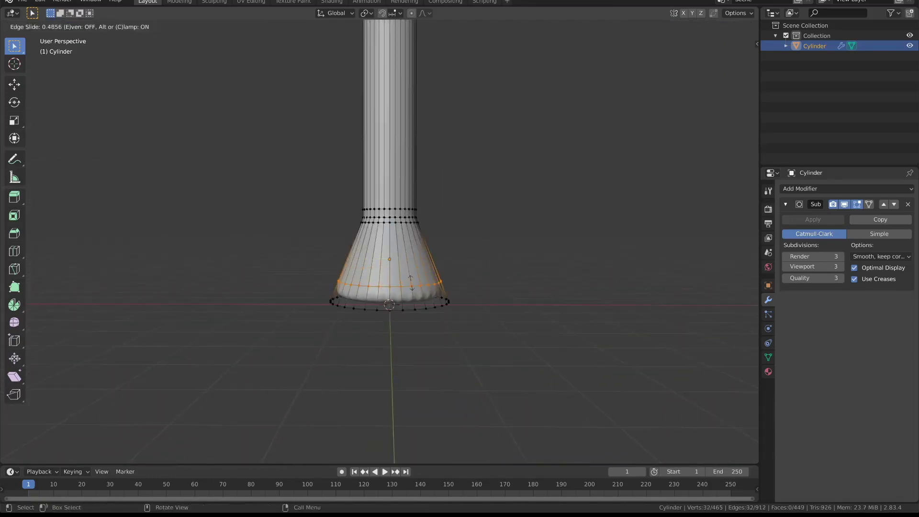
left_click(464, 247)
- Recentre the goblet and bring up the mode choices to leave Edit Mode
scroll(464, 225, "down", 3)
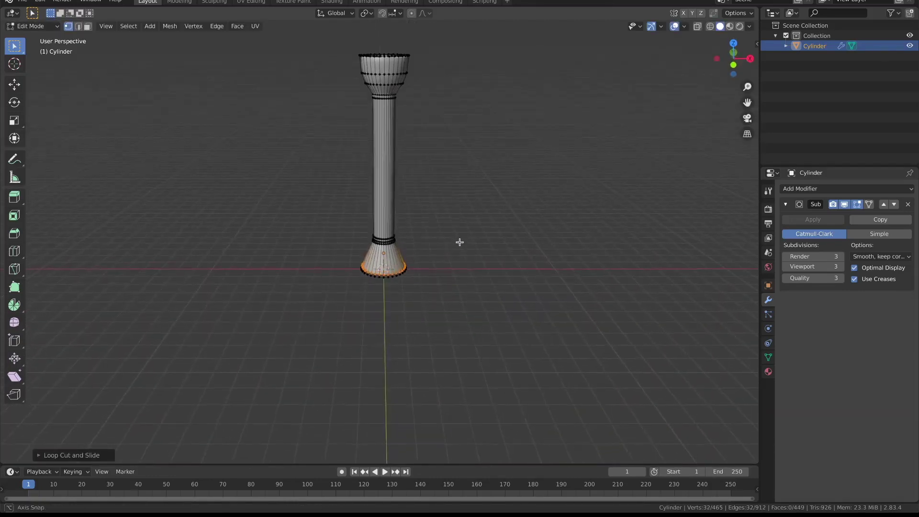
scroll(459, 230, "down", 1)
middle_click_drag(459, 229, 426, 236)
key("shift+a")
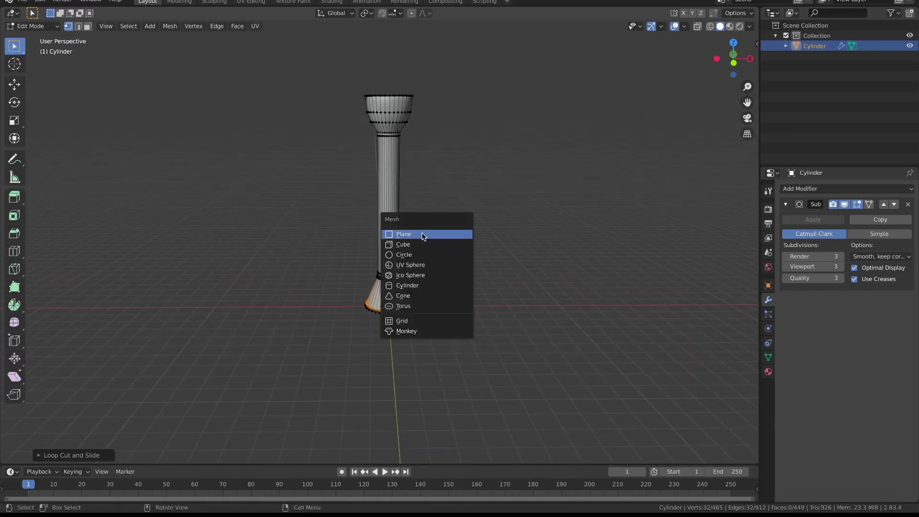
key("Escape")
key("ctrl+Tab")
- Return to Object Mode, add a torus and show its creation settings
left_click(441, 191)
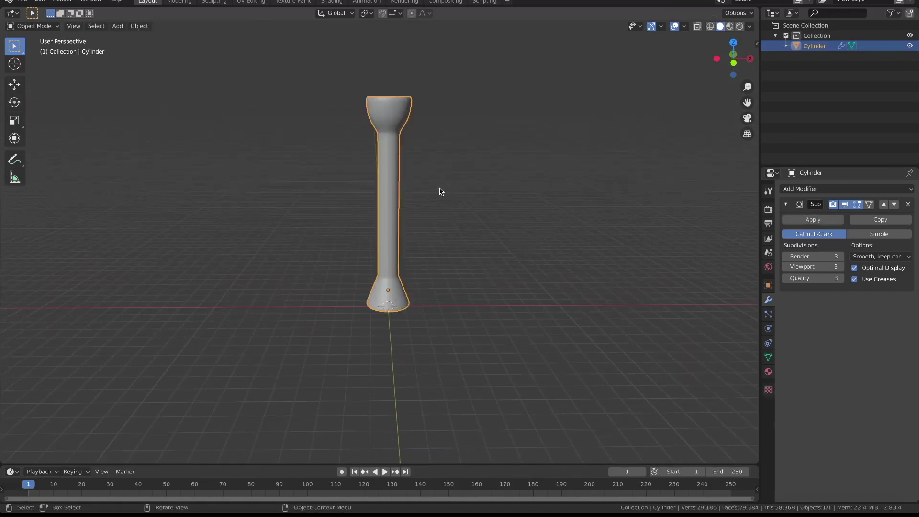
key("shift+a")
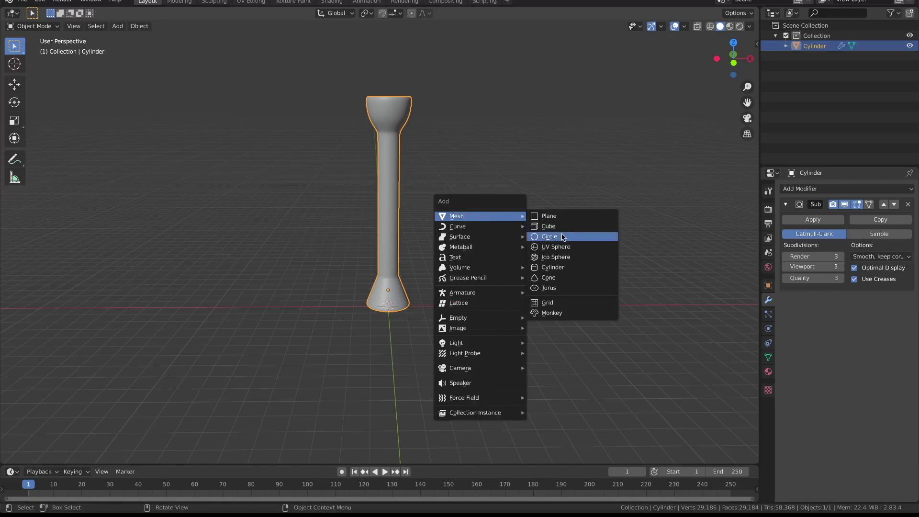
left_click(555, 288)
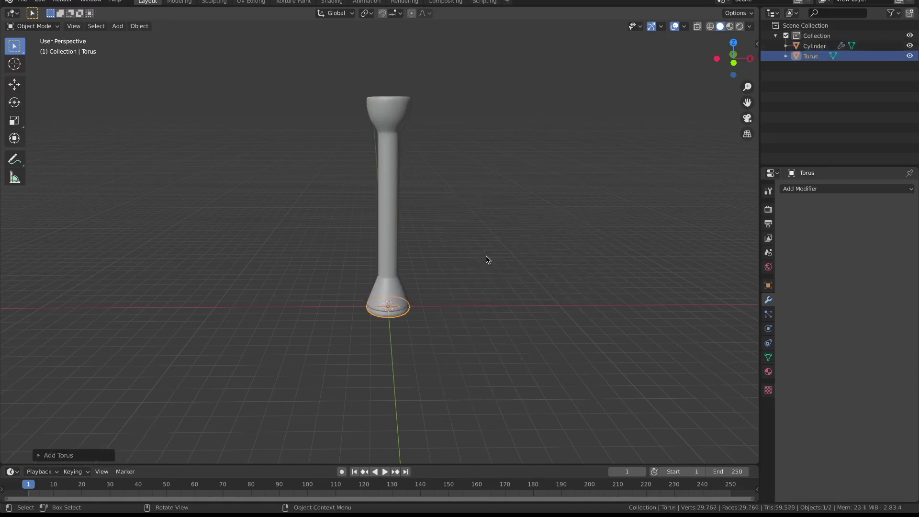
left_click(41, 456)
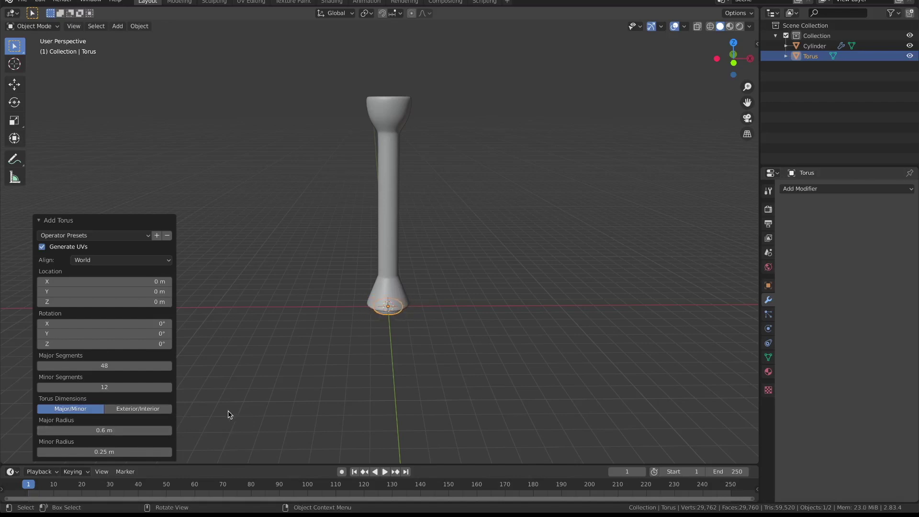
scroll(415, 337, "up", 1)
- Raise the torus along Z partway up the stem and stretch it vertically to 2.078
key("g")
key("z")
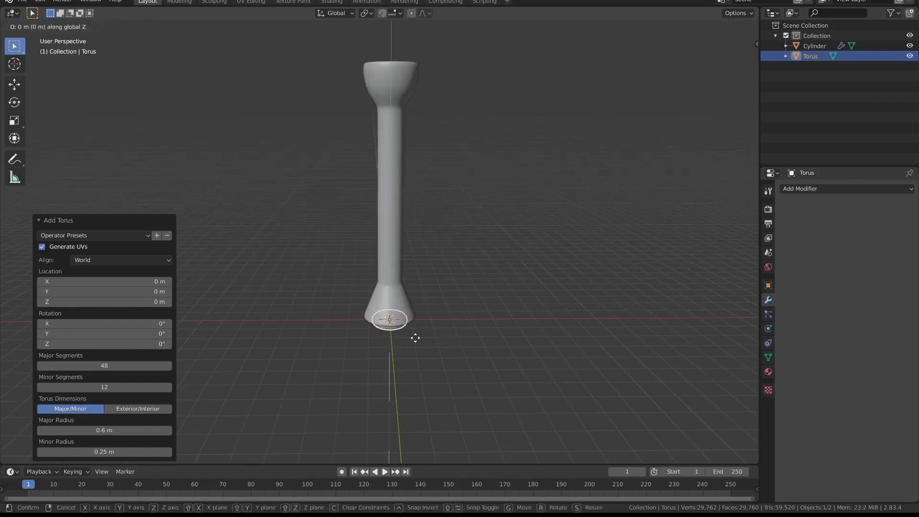
left_click(428, 257)
scroll(429, 256, "up", 4)
key("s")
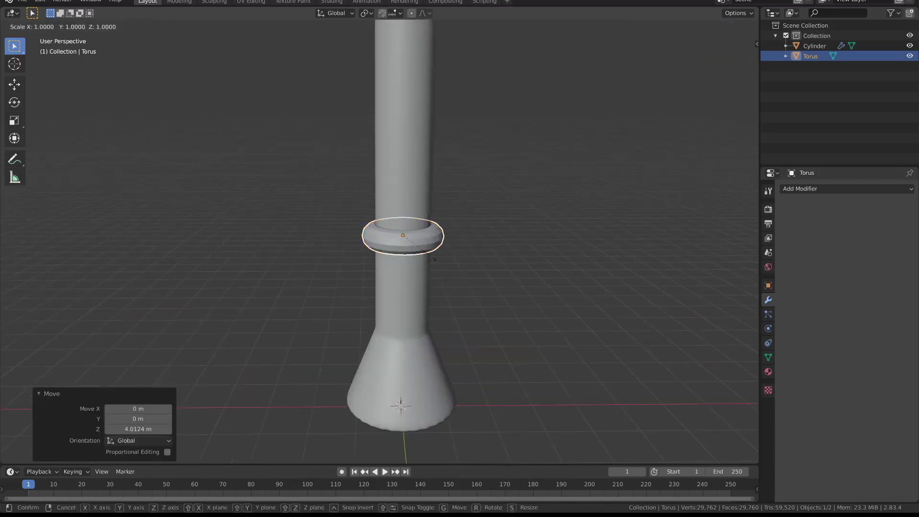
key("z")
left_click(436, 292)
scroll(445, 292, "down", 3)
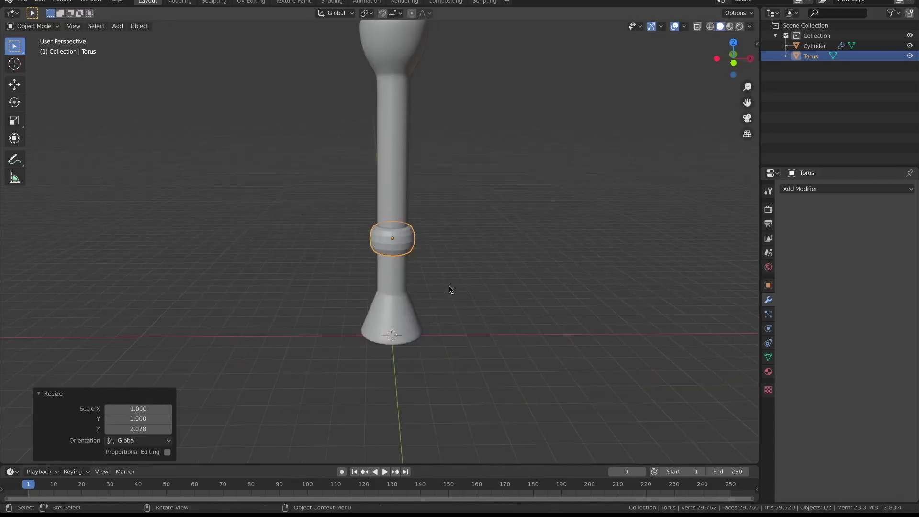
- Enlarge the torus, shade it smooth, and add a Subdivision Surface with a higher viewport level
key("s")
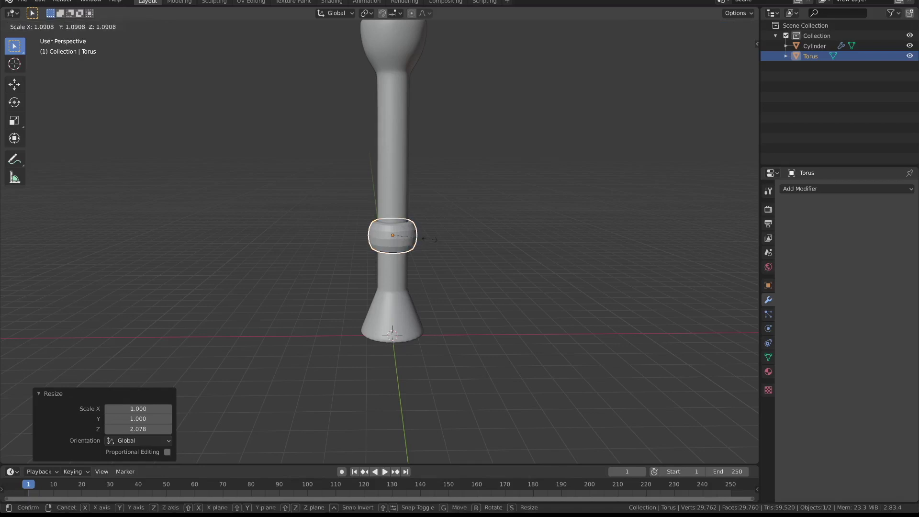
right_click(436, 241)
right_click(397, 239)
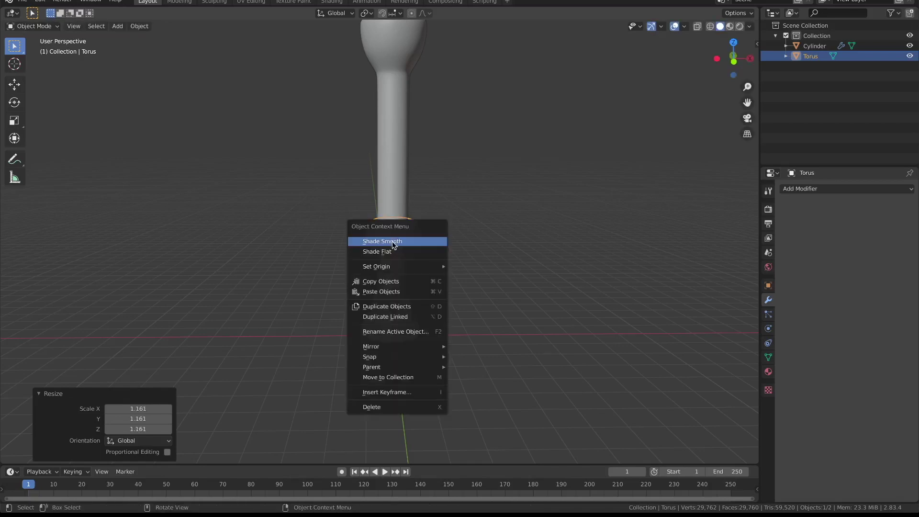
left_click(738, 189)
left_click(735, 363)
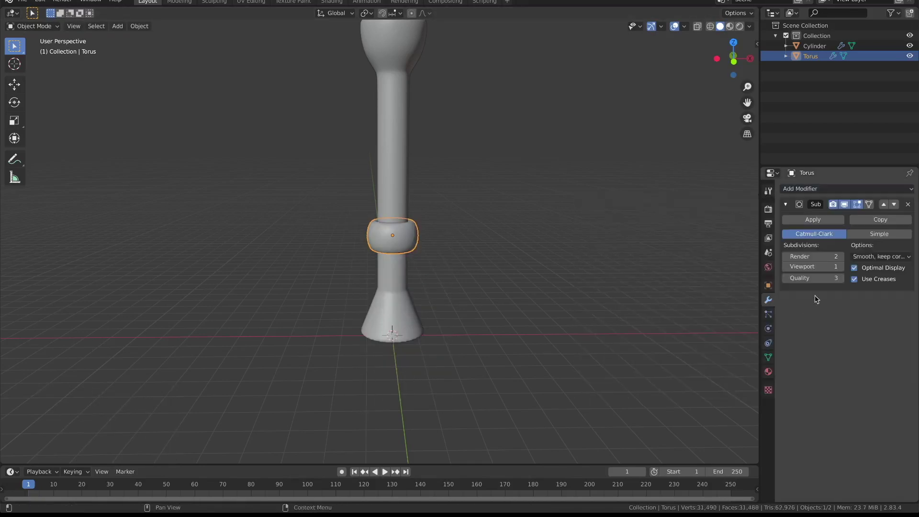
left_click(841, 267)
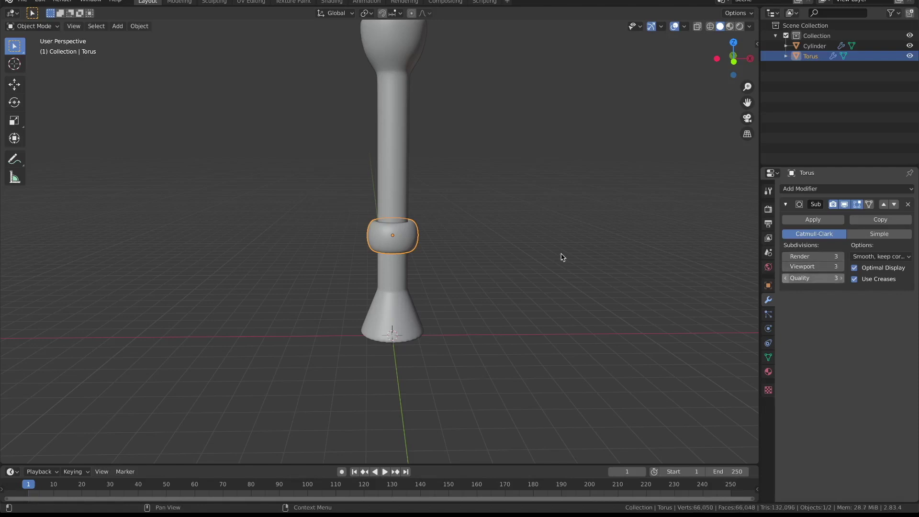
- Add an Array modifier with X offset 0, Z offset 1.2 and count 3
mouse_move(560, 257)
middle_mouse_down()
mouse_move(494, 247)
mouse_move(492, 256)
mouse_move(490, 228)
mouse_move(478, 222)
middle_mouse_up()
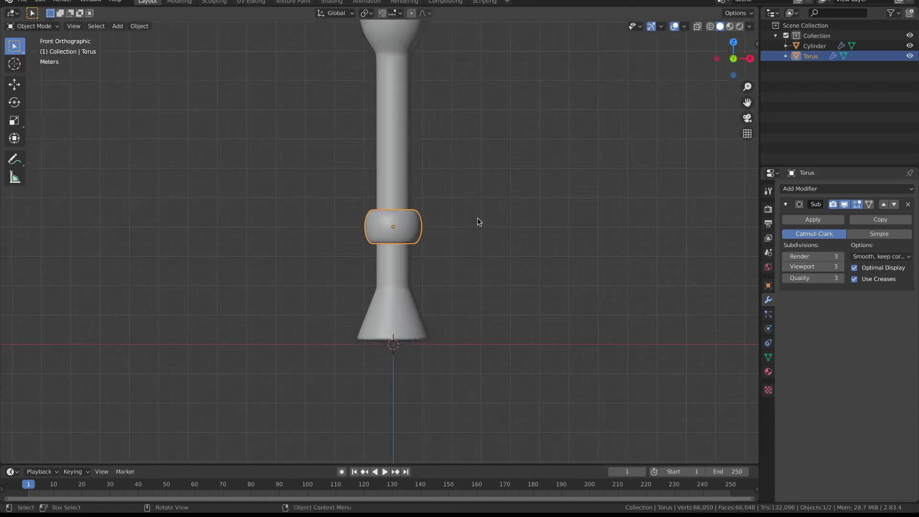
scroll(472, 213, "down", 1)
left_click(795, 190)
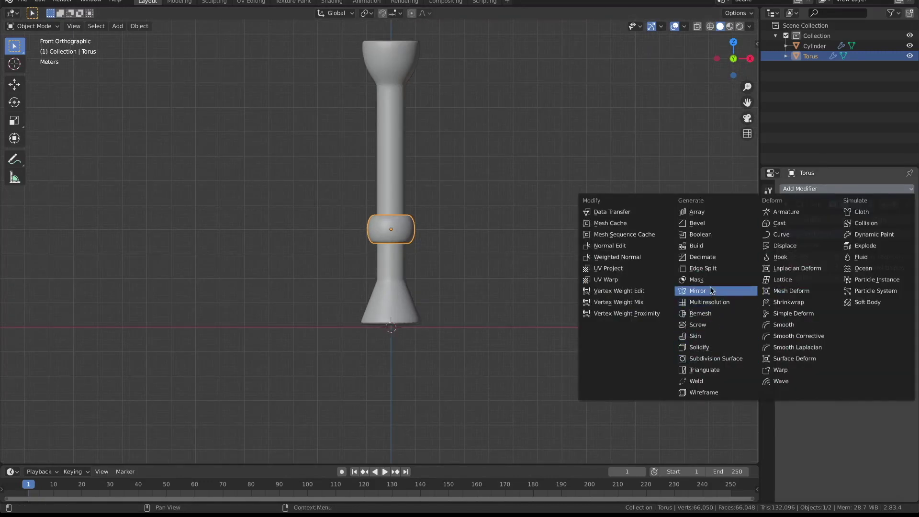
left_click(710, 212)
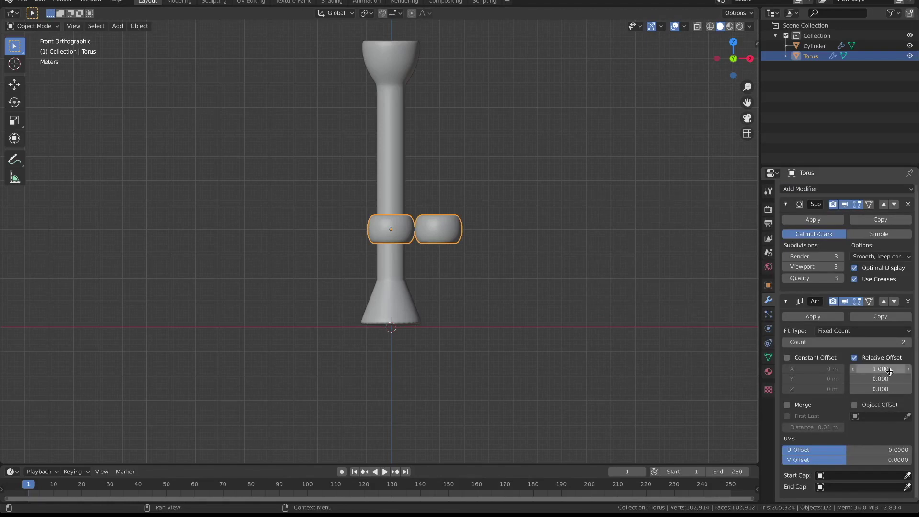
type("0")
key("Return")
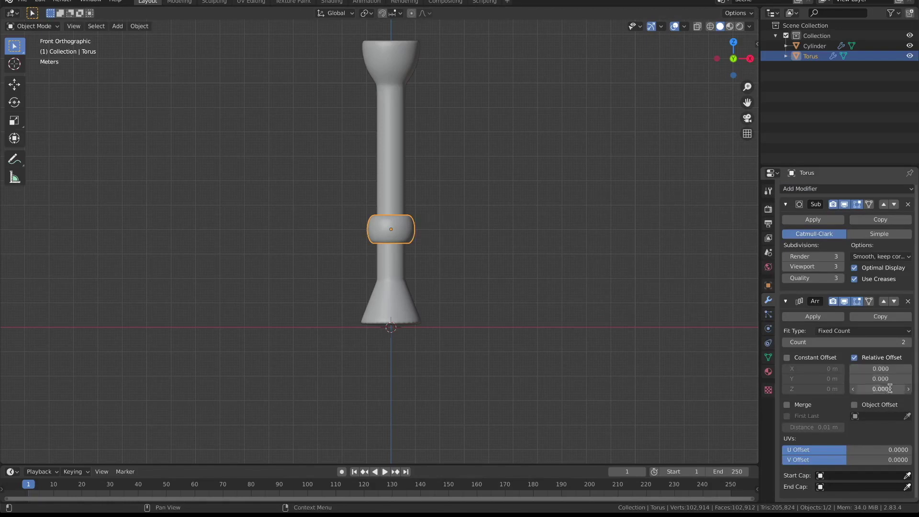
type("1.2")
key("Return")
left_click(908, 342)
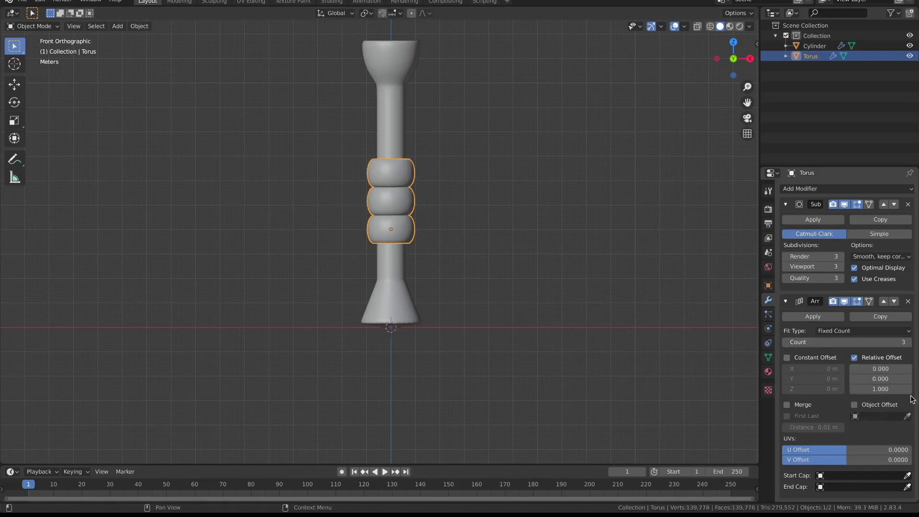
left_click_drag(880, 389, 909, 388)
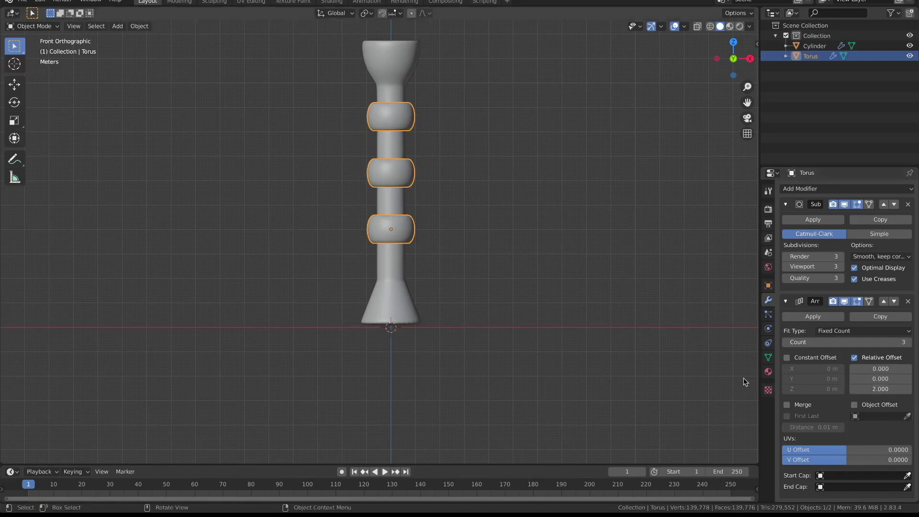
- Lower the ring stack along Z and set the ring spacing to 1.9
key("g")
key("z")
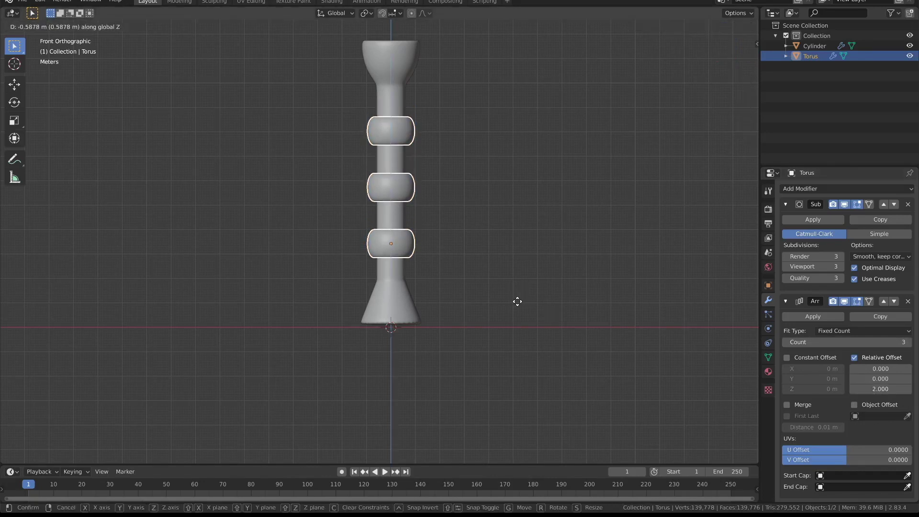
left_click(516, 302)
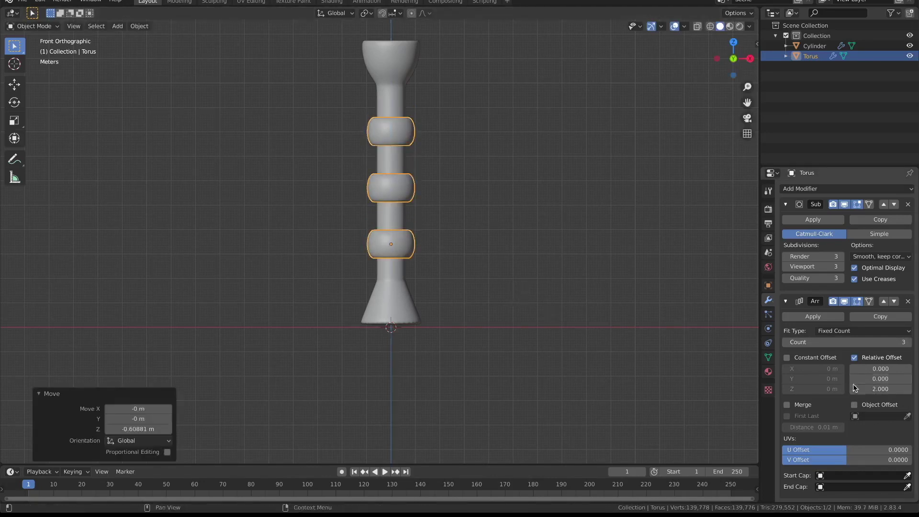
left_click(873, 391)
type("1.5")
key("Return")
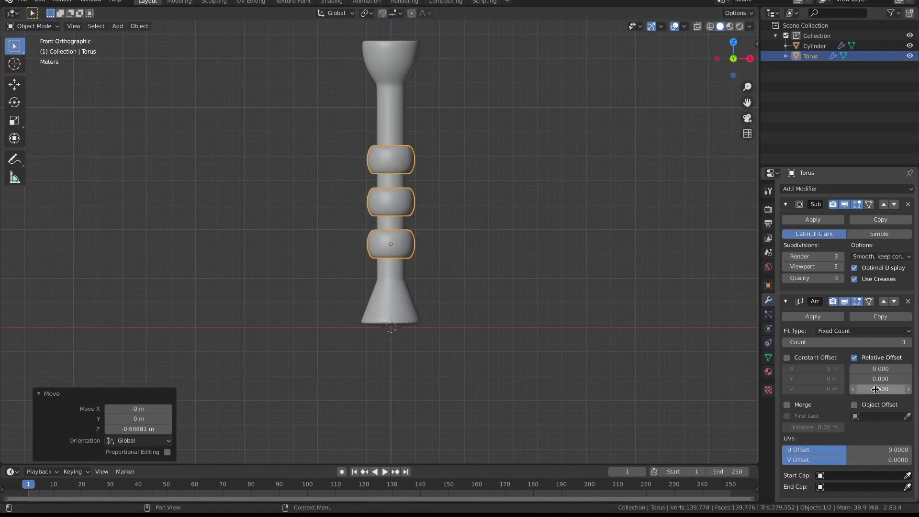
left_click(908, 389)
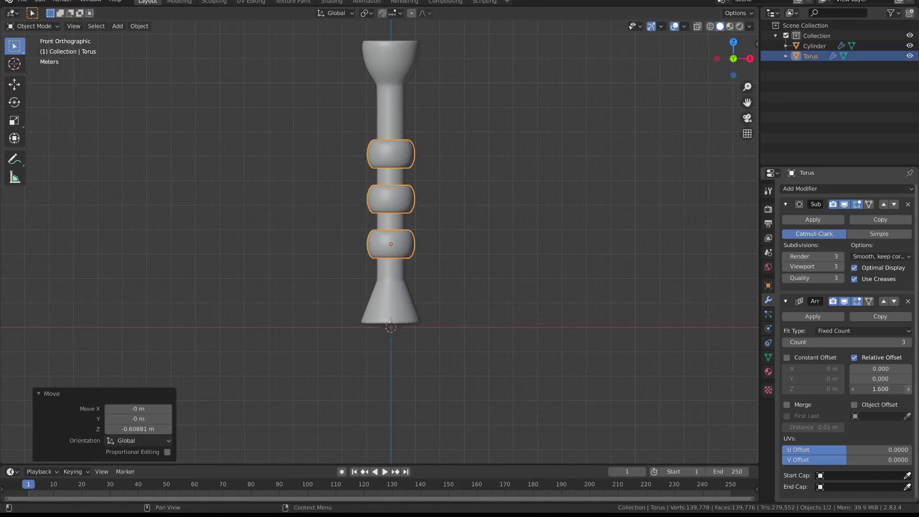
left_click(907, 389)
mouse_move(457, 173)
middle_mouse_down()
mouse_move(445, 184)
mouse_move(474, 207)
mouse_move(454, 191)
middle_mouse_up()
- Select the central stem and enter Edit Mode in see-through front view
key("ctrl+Tab")
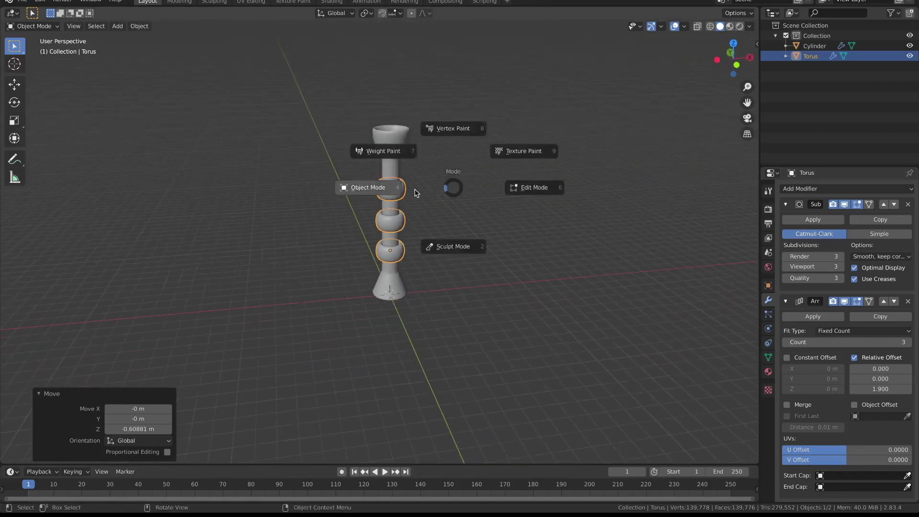
left_click(492, 191)
key("Tab")
left_click(390, 152)
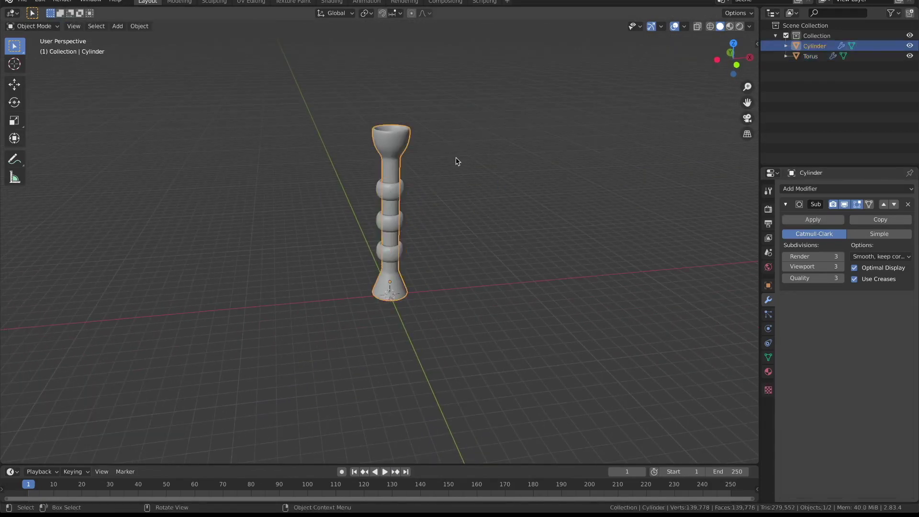
mouse_move(455, 160)
middle_mouse_down()
mouse_move(425, 139)
mouse_move(463, 146)
middle_mouse_up()
key("Tab")
key("alt+z")
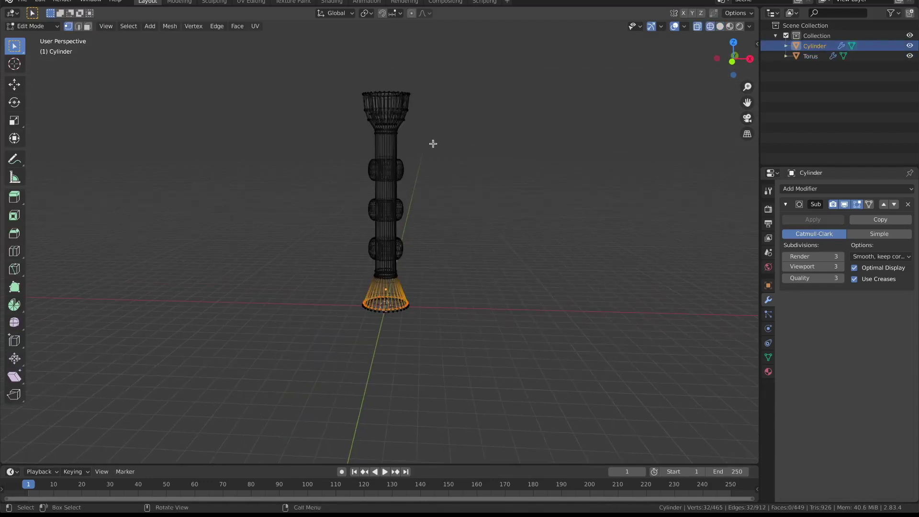
key("KP_1")
- Scale the top cup's vertices to 0.940, inspect closely, then undo the shrink
left_click_drag(353, 86, 422, 127)
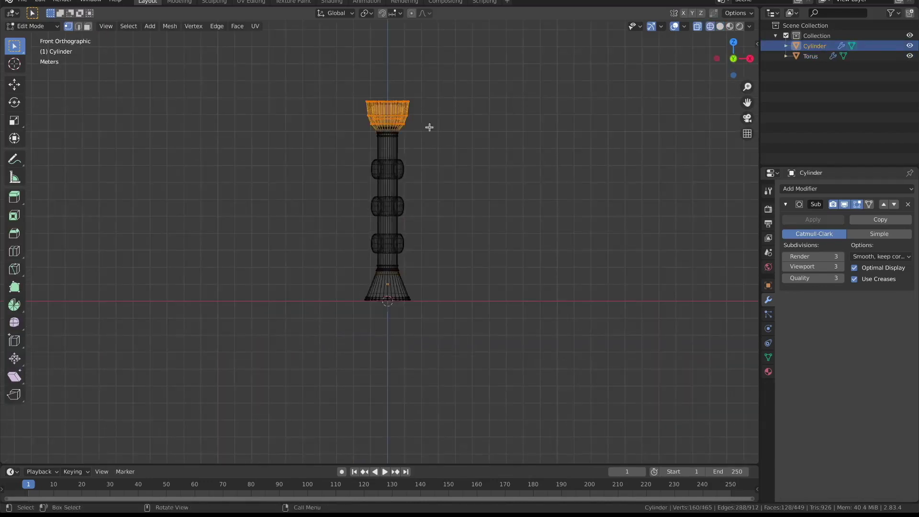
key("s")
left_click(516, 135)
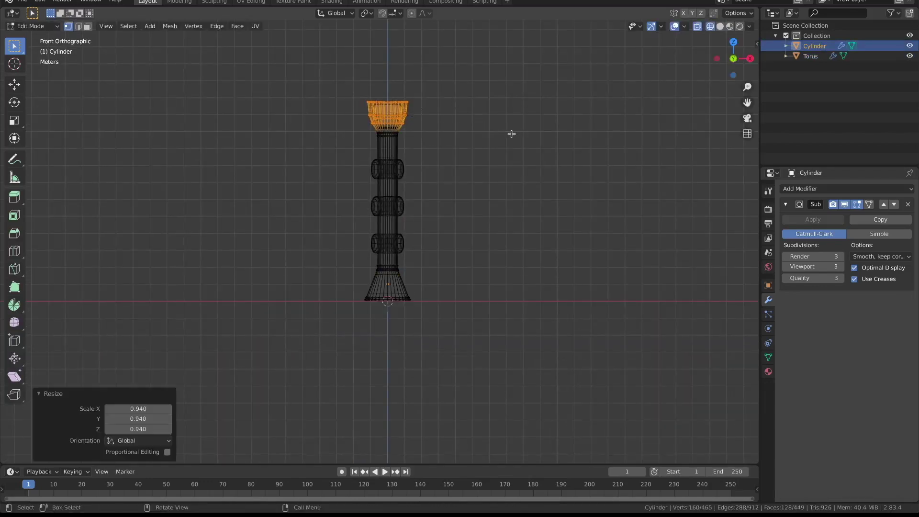
mouse_move(511, 135)
middle_mouse_down()
mouse_move(410, 90)
mouse_move(410, 74)
middle_mouse_up()
scroll(407, 207, "up", 2)
scroll(407, 207, "up", 2)
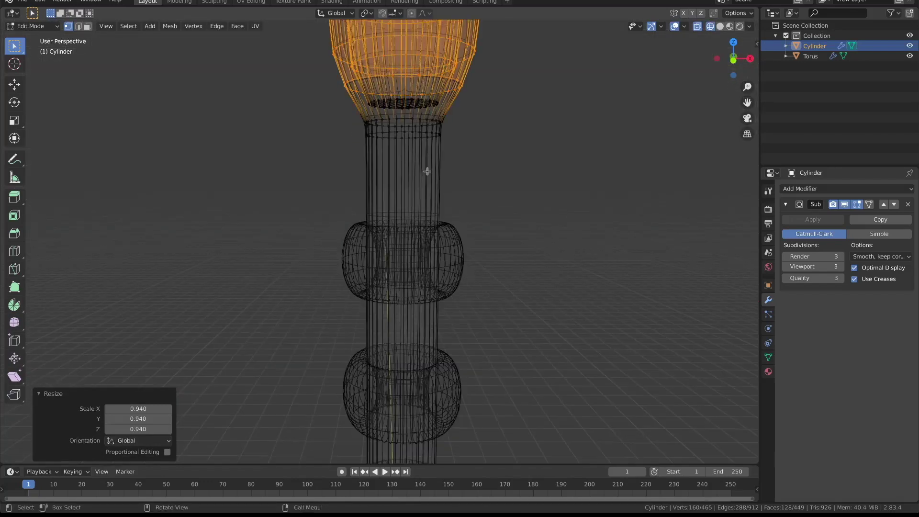
key("ctrl+z")
key("ctrl+z")
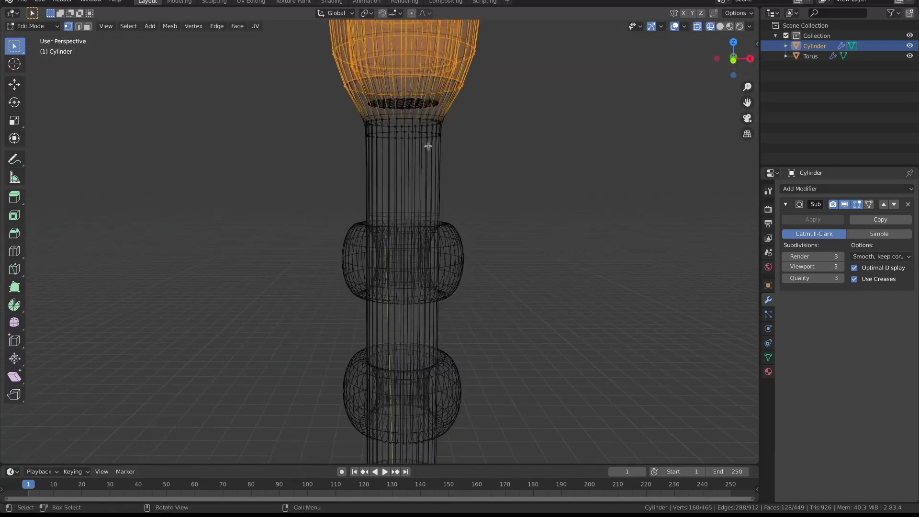
- Add an edge loop at the cup's neck and return to solid shading
left_click(459, 118, "alt")
key("g")
key("g")
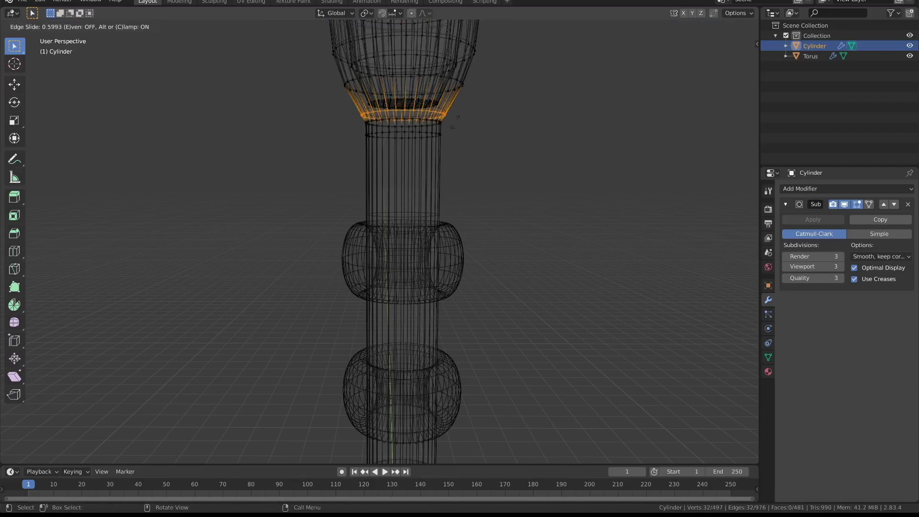
left_click(454, 122)
mouse_move(455, 123)
middle_mouse_down()
mouse_move(460, 107)
mouse_move(458, 117)
middle_mouse_up()
key("shift+z")
scroll(454, 118, "down", 4)
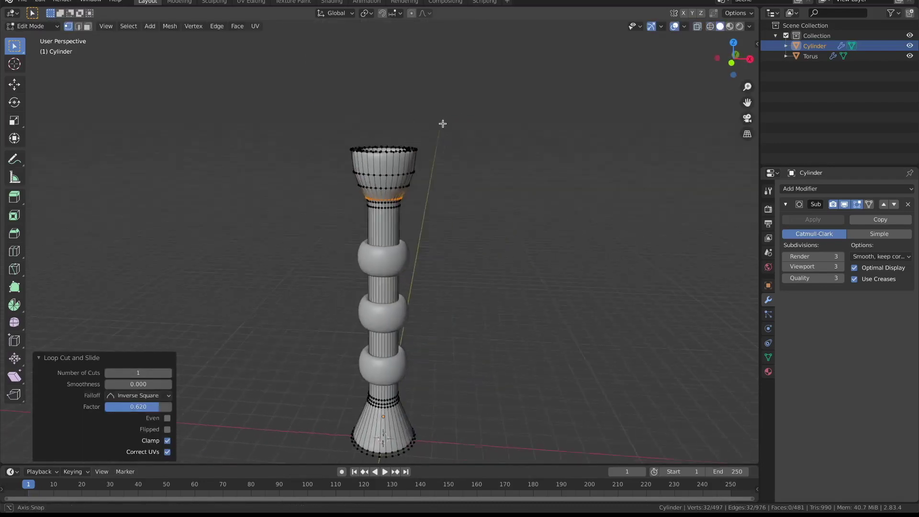
scroll(443, 127, "down", 2)
scroll(447, 163, "down", 2)
- Scale the cup's middle loop up by 1.102 and check the smoothed result
key("Tab")
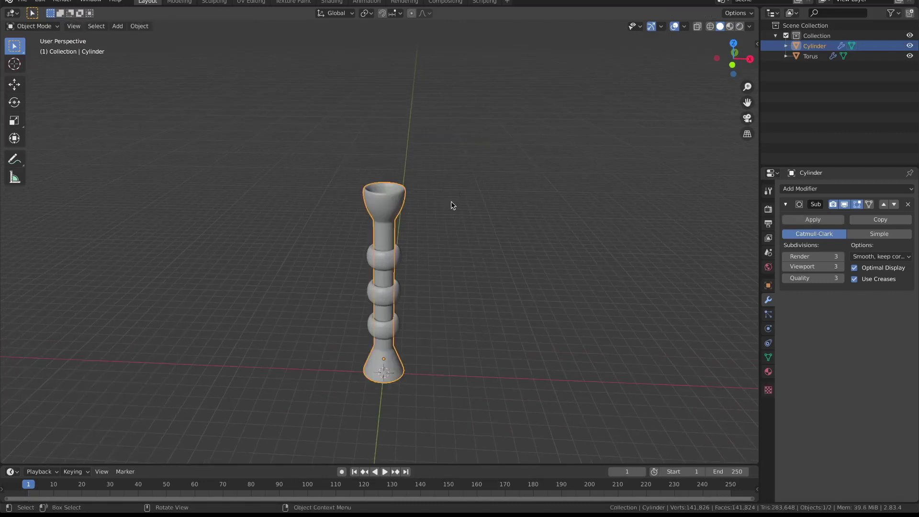
mouse_move(450, 204)
middle_mouse_down()
mouse_move(410, 260)
mouse_move(361, 289)
mouse_move(421, 215)
mouse_move(443, 217)
middle_mouse_up()
key("ctrl+Tab")
left_click(457, 214)
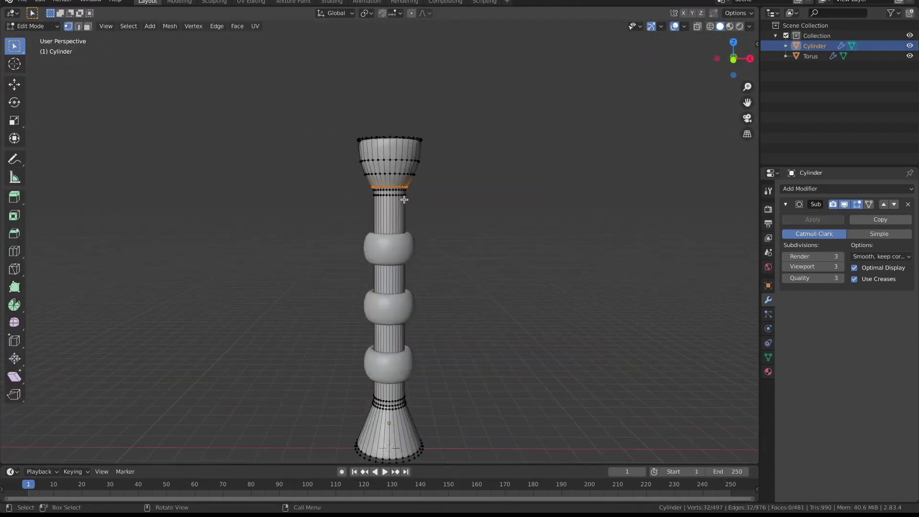
scroll(394, 173, "up", 2)
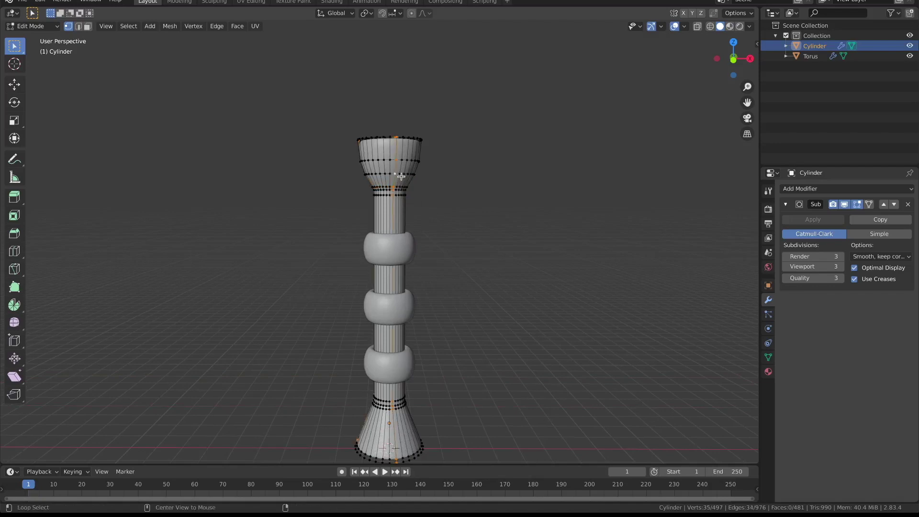
scroll(399, 174, "up", 2)
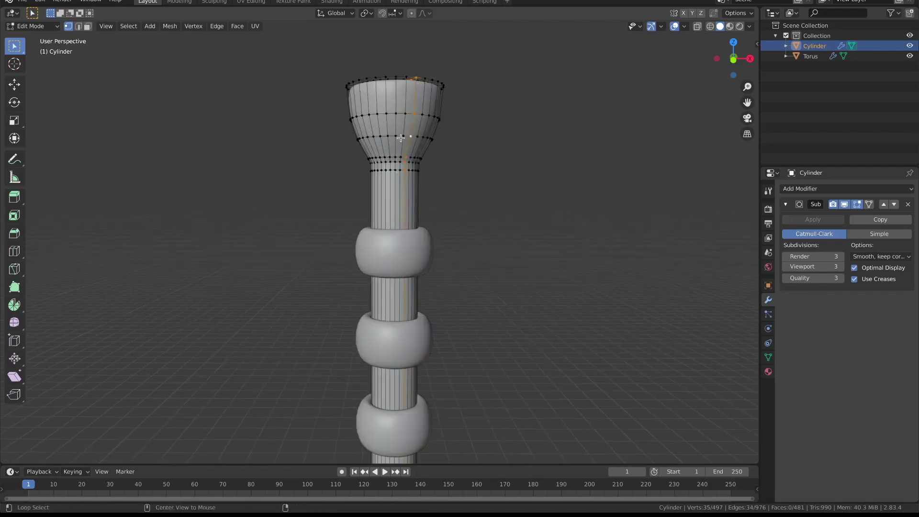
key("s")
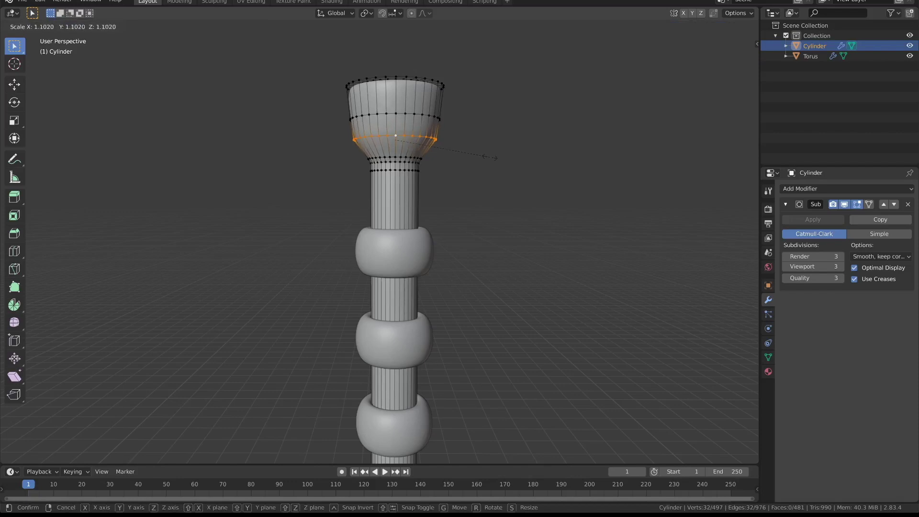
left_click(489, 157)
mouse_move(482, 148)
middle_mouse_down()
mouse_move(445, 191)
mouse_move(472, 174)
mouse_move(437, 221)
mouse_move(453, 230)
middle_mouse_up()
key("Tab")
- Duplicate the stem and cup above the base in place, then return to Object Mode
key("ctrl+Tab")
left_click(529, 228)
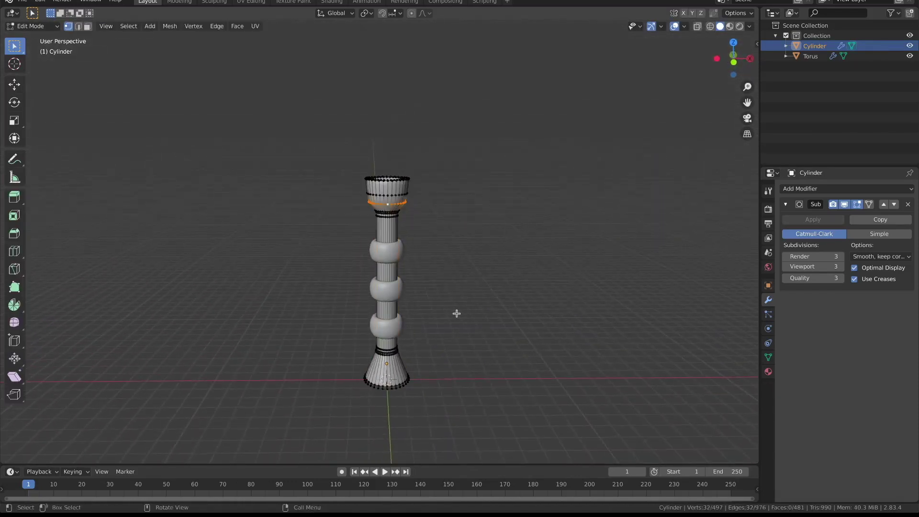
key("KP_1")
key("shift+z")
left_click_drag(333, 142, 441, 340)
scroll(441, 340, "up", 2)
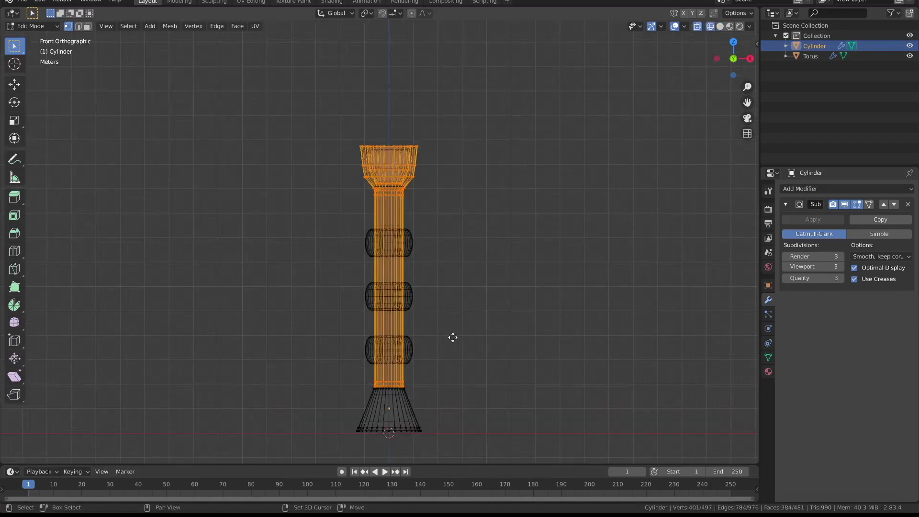
left_click(470, 330)
key("ctrl+Tab")
left_click(390, 322)
key("shift+z")
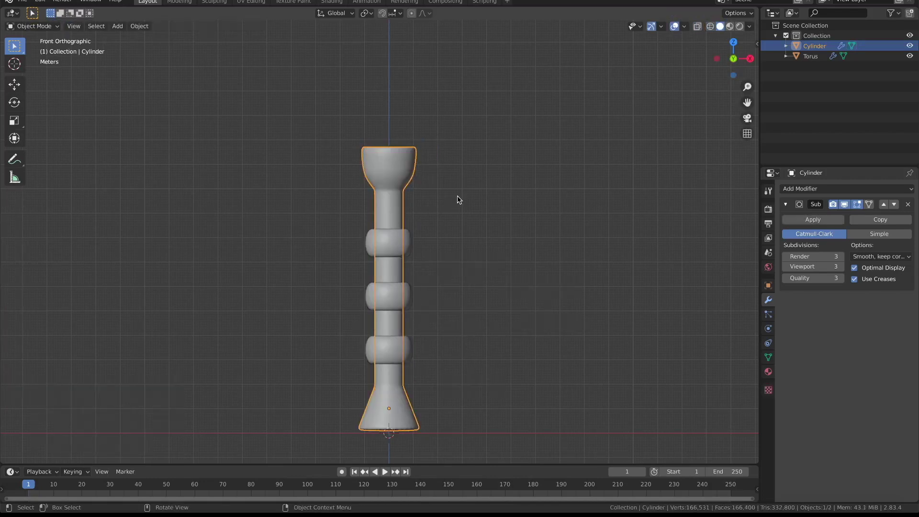
- Separate the duplicated stem and cup into its own object, Cylinder.001
key("ctrl+Tab")
left_click(520, 198)
key("p")
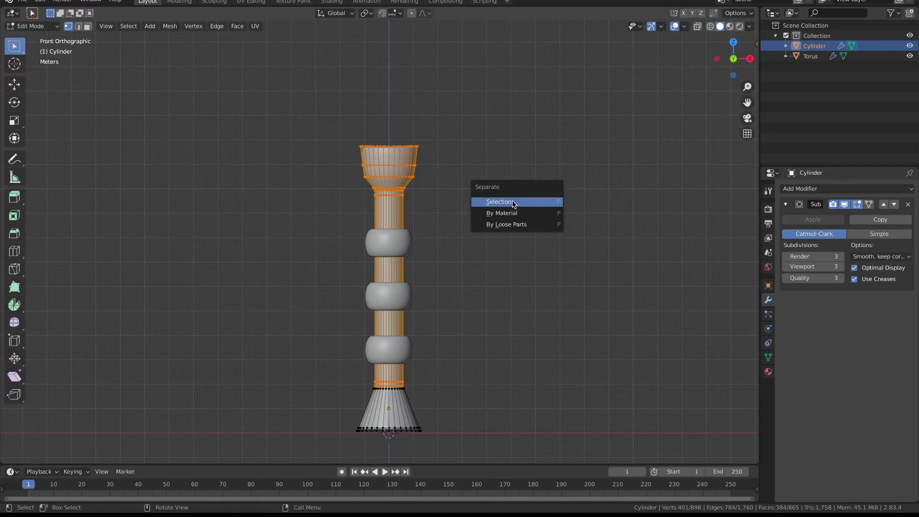
left_click(511, 201)
key("ctrl+Tab")
left_click(415, 199)
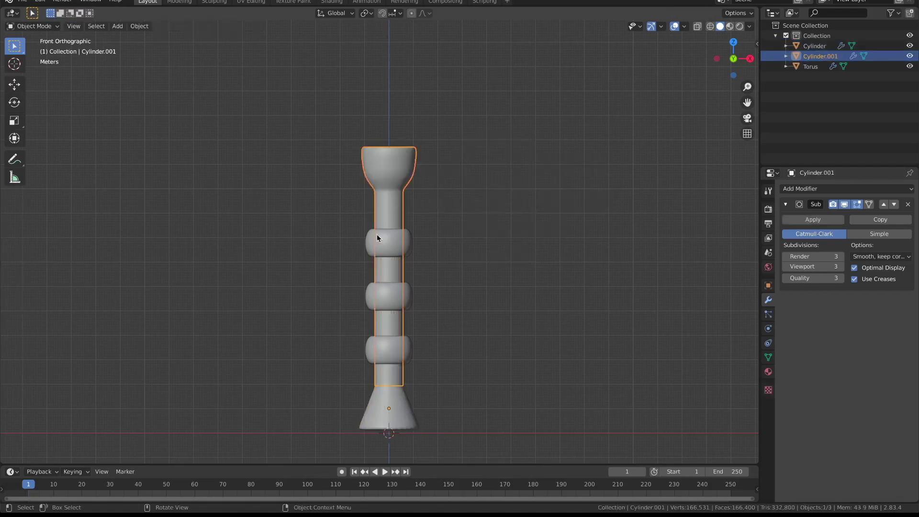
- Move the piece 3.317 m along X and mirror it across Cylinder with a Mirror modifier
key("g")
key("x")
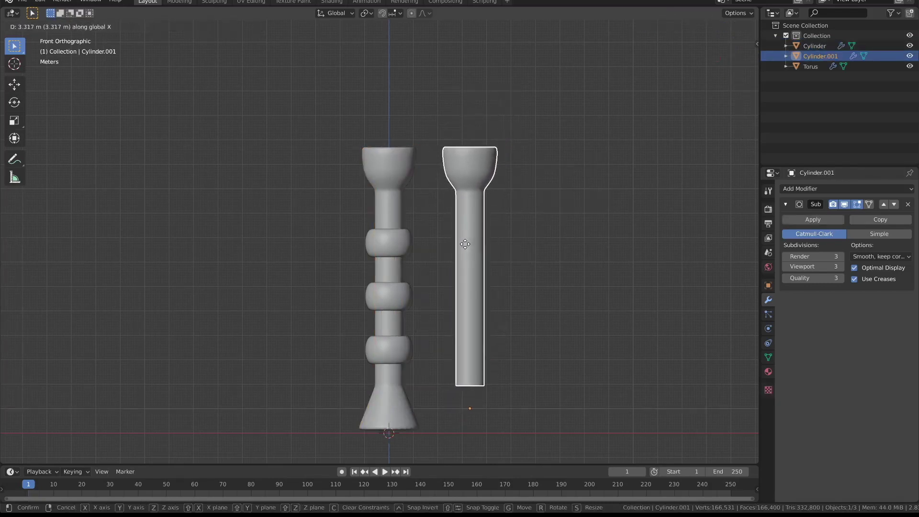
left_click(464, 244)
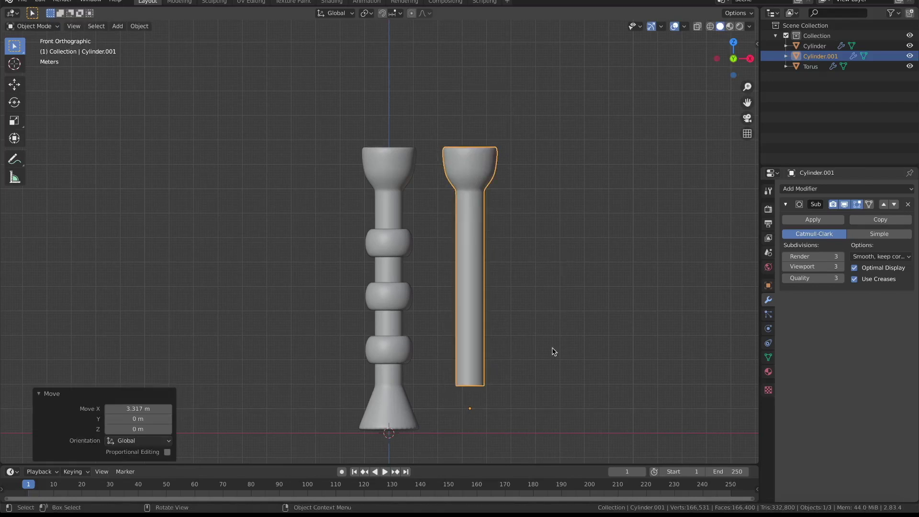
left_click(831, 188)
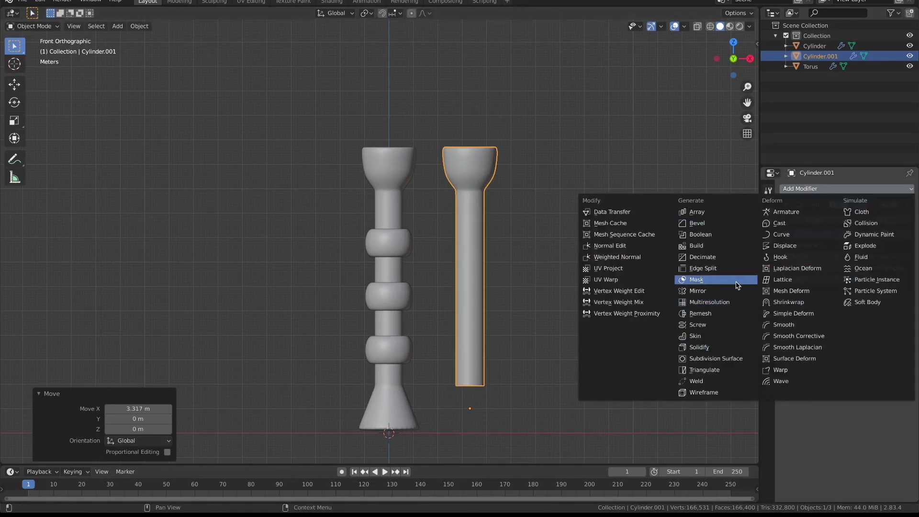
left_click(731, 292)
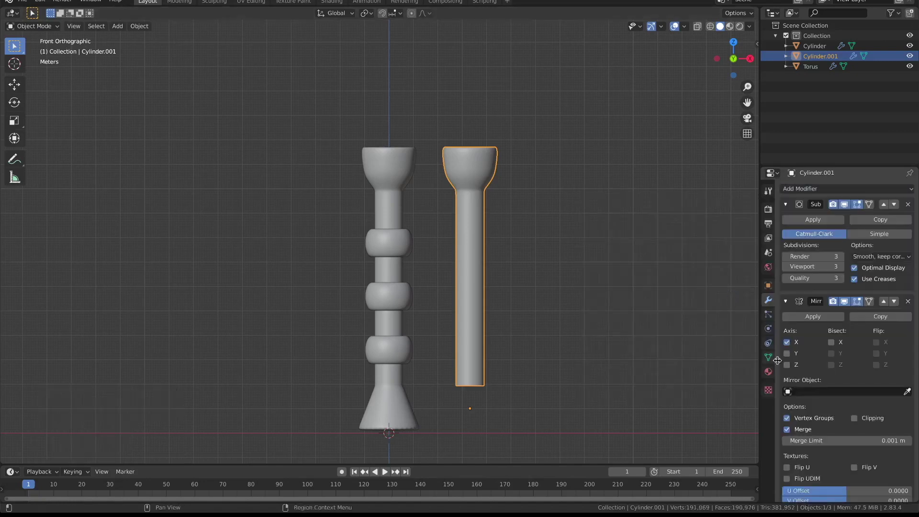
left_click(396, 251)
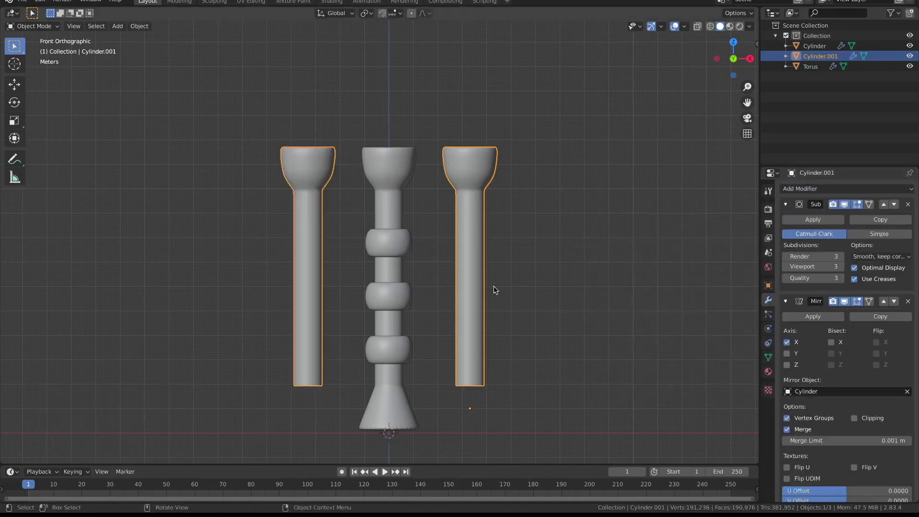
key("ctrl+Tab")
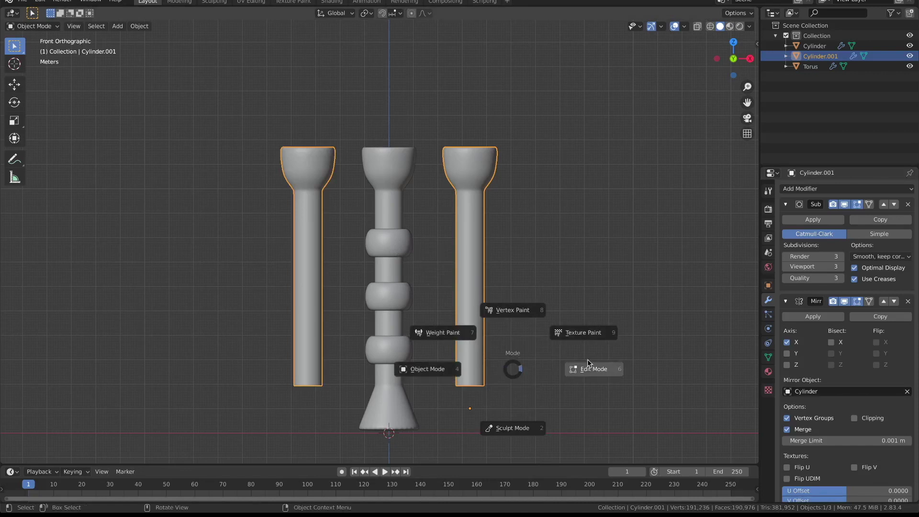
- Extrude the arm's bottom ring toward the stem and rotate it 90 degrees
left_click(584, 369)
left_click_drag(441, 370, 536, 416)
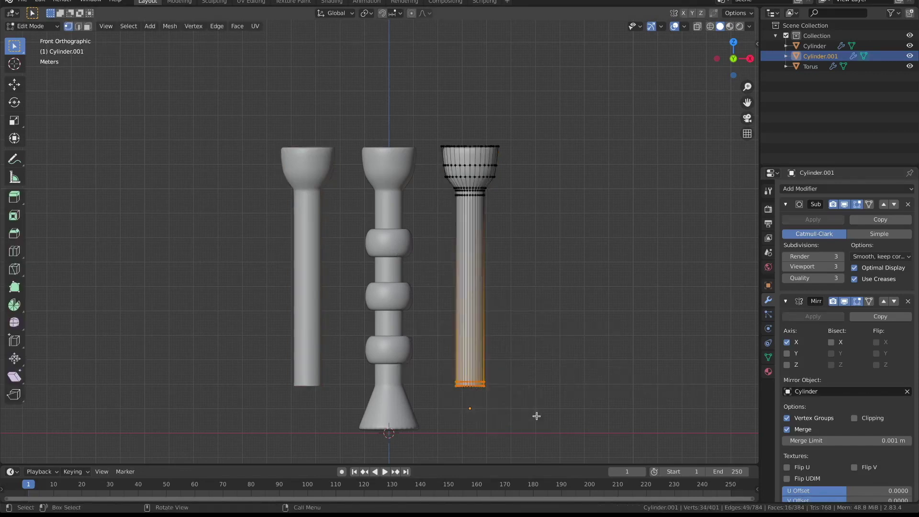
key("s")
key("Escape")
key("shift+z")
left_click_drag(446, 356, 490, 395)
key("e")
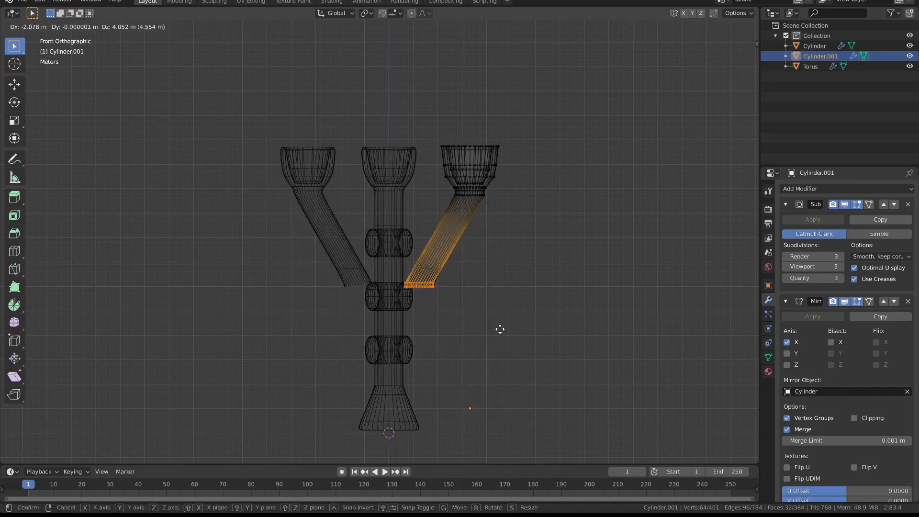
left_click(497, 287)
type("r90")
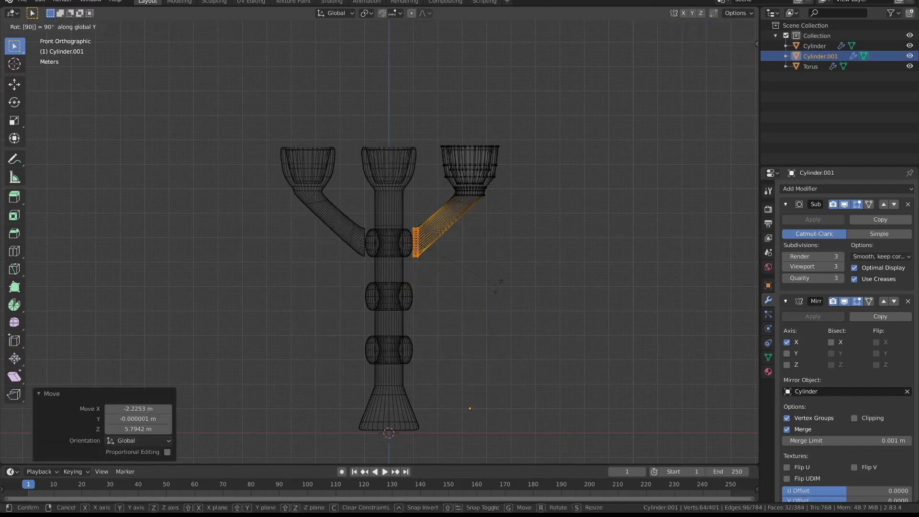
key("Return")
- Move the arm's end ring against the central stem and check it in solid view
scroll(484, 261, "up", 3)
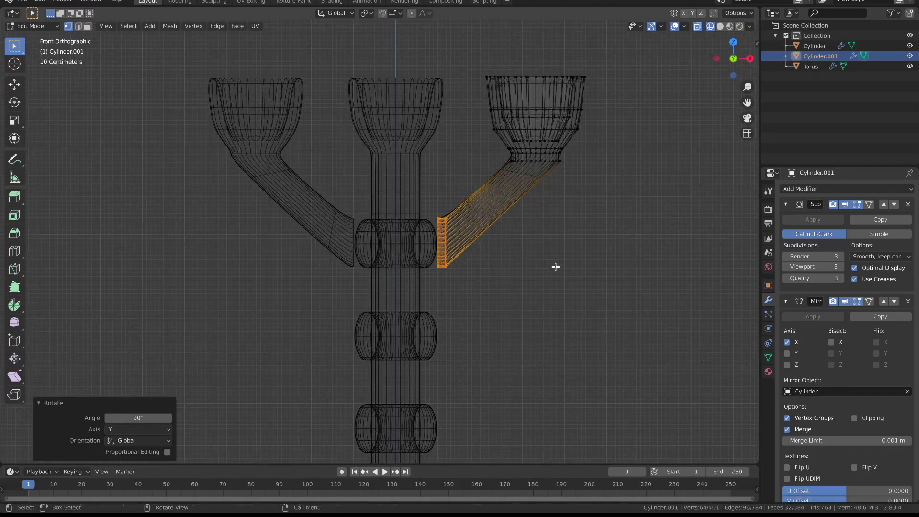
key("g")
left_click(537, 268)
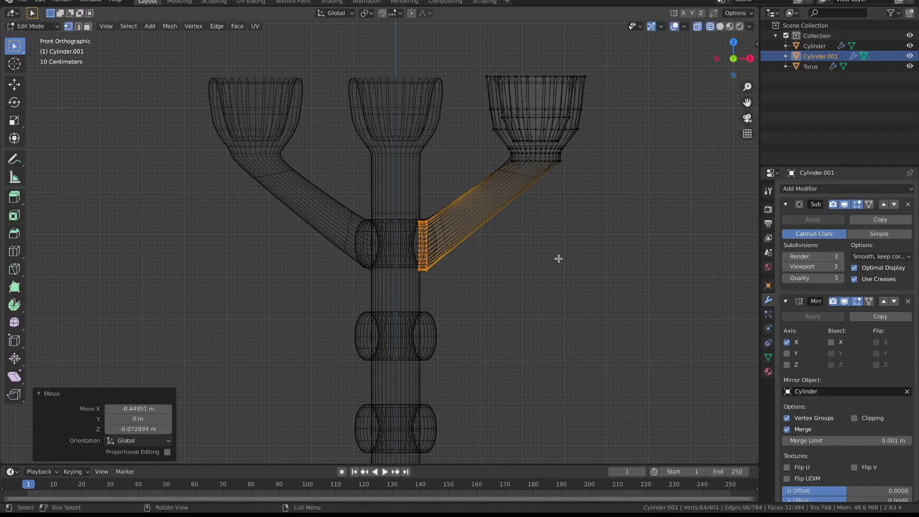
key("shift+z")
mouse_move(562, 252)
middle_mouse_down()
mouse_move(541, 255)
mouse_move(562, 268)
middle_mouse_up()
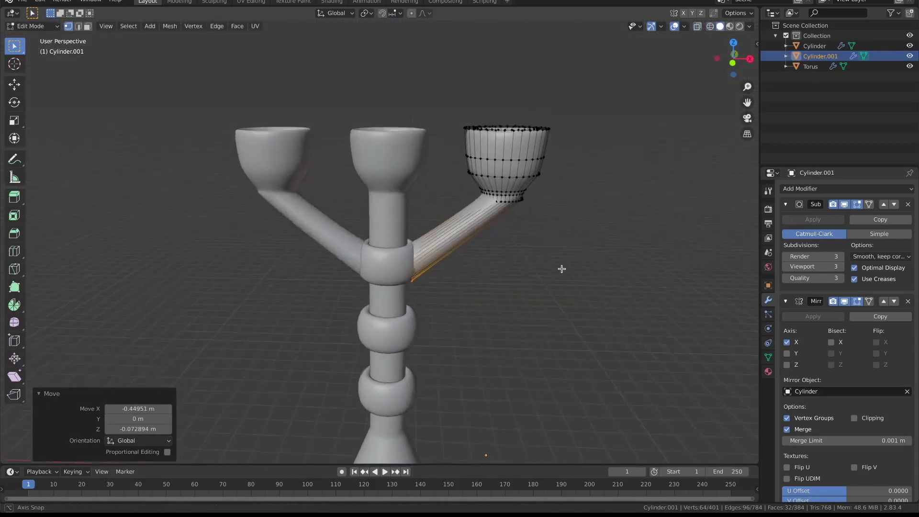
scroll(537, 271, "up", 2)
scroll(456, 379, "down", 3)
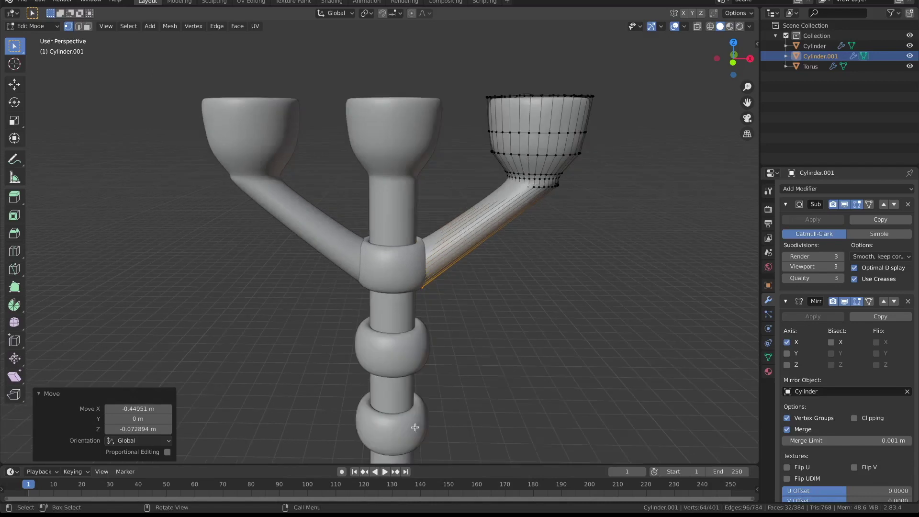
- Back in Object Mode, select the torus rings to enlarge them to 1.028
left_click(415, 428)
key("Tab")
left_click(398, 435)
scroll(456, 416, "down", 2)
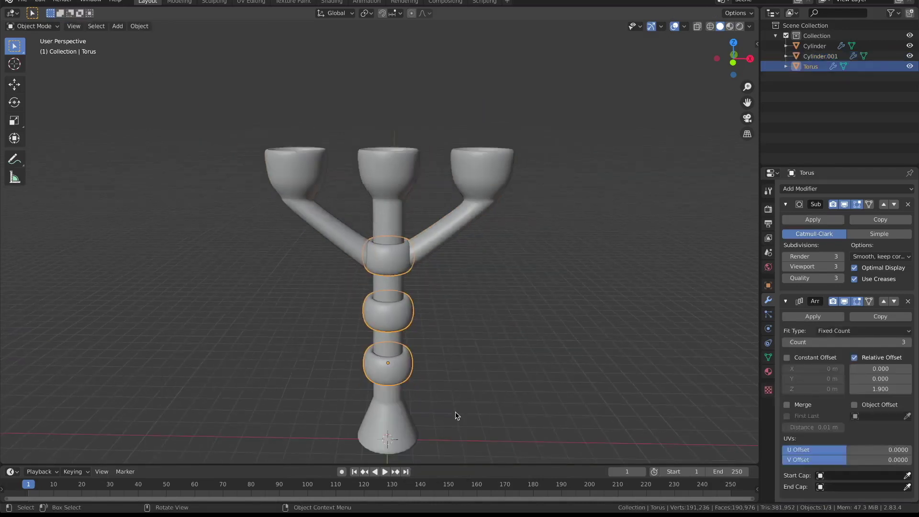
- Slim the torus rings to 0.922 width with Shift+Z scaling, keeping their height
key("s")
left_click(456, 414)
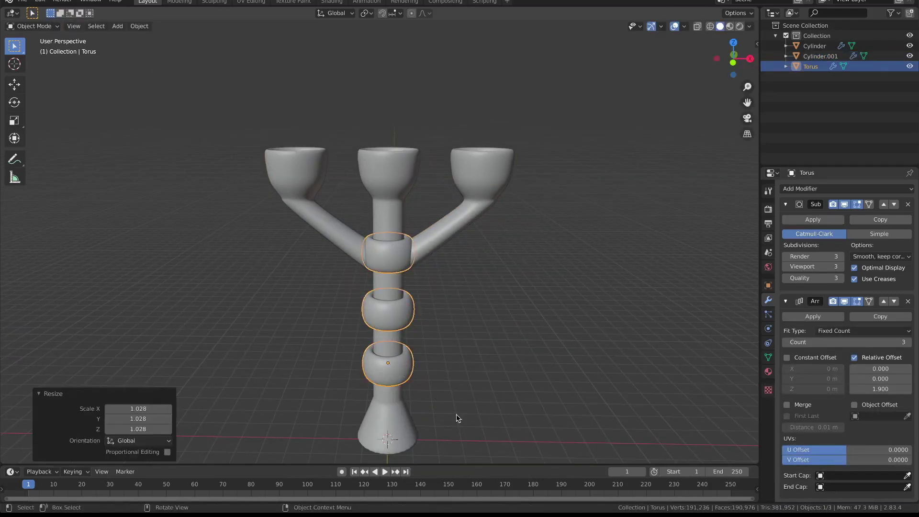
key("s")
key("shift+z")
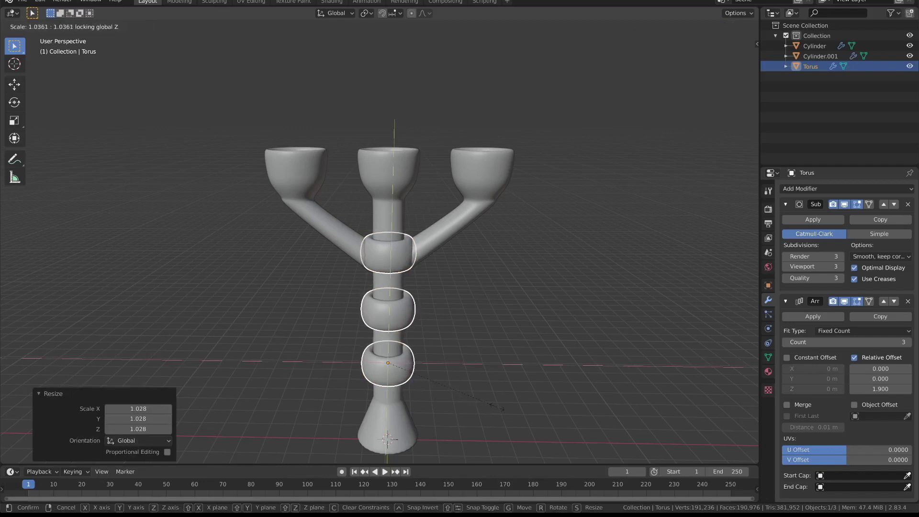
left_click(491, 407)
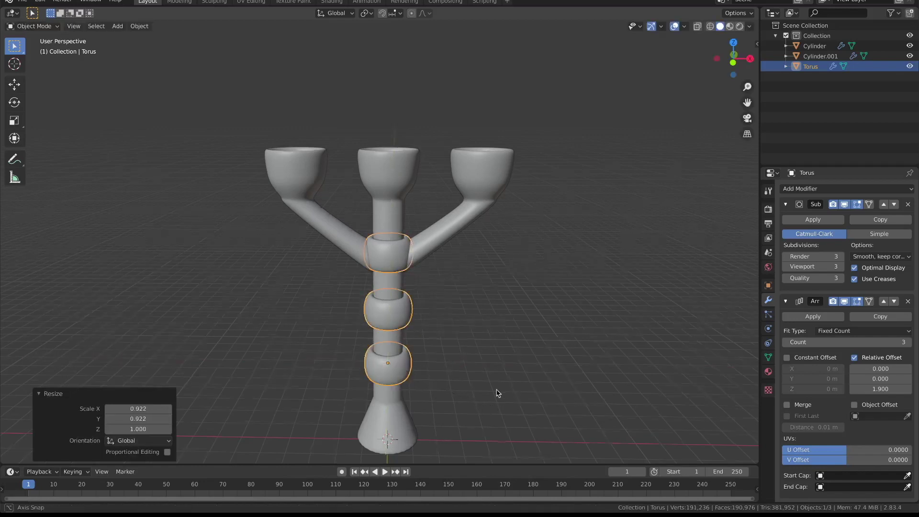
middle_click_drag(490, 406, 487, 412)
left_click(486, 413)
middle_click_drag(488, 382, 493, 328)
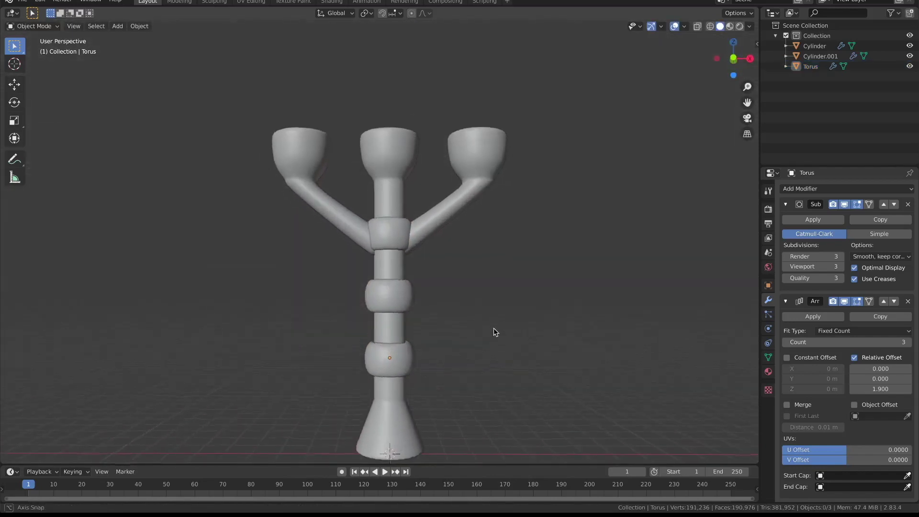
- Rescale the torus rings to 1.06 and tighten the array Relative Offset Z to 1.8
left_click(410, 361)
key("s")
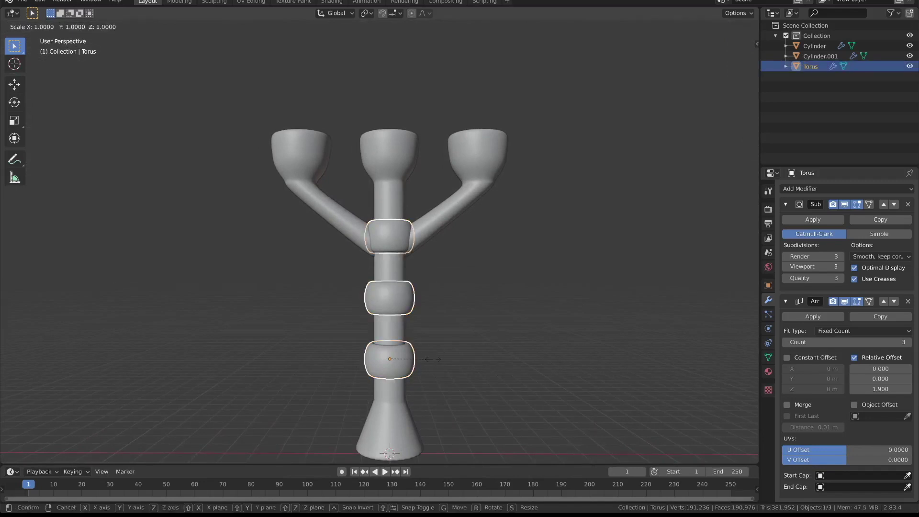
left_click(435, 359)
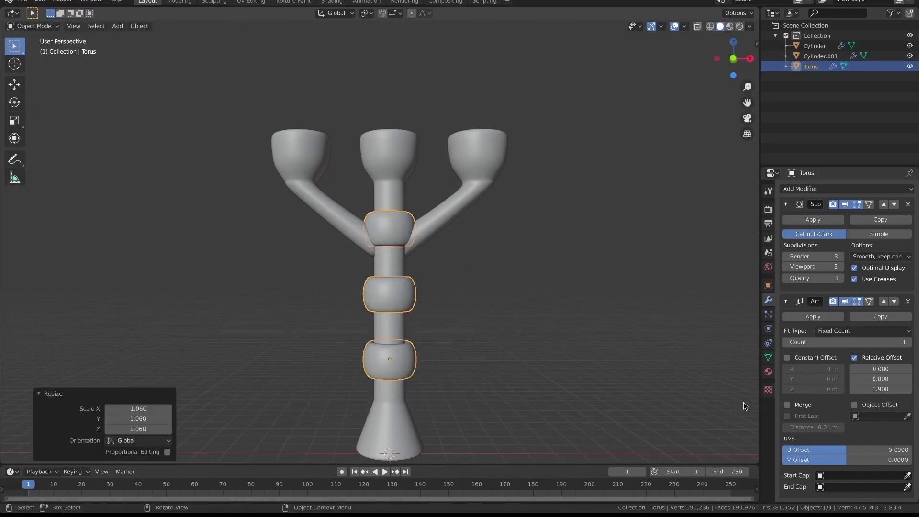
left_click(854, 389)
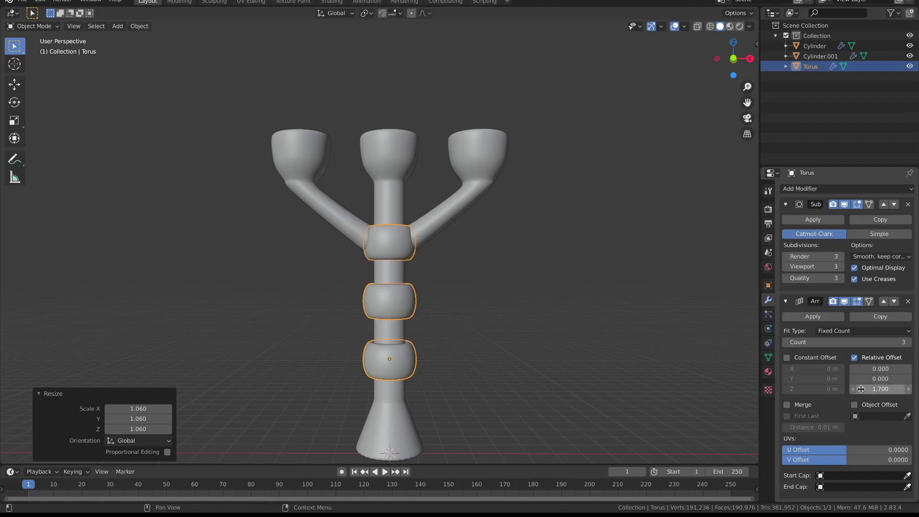
middle_click_drag(566, 315, 550, 328)
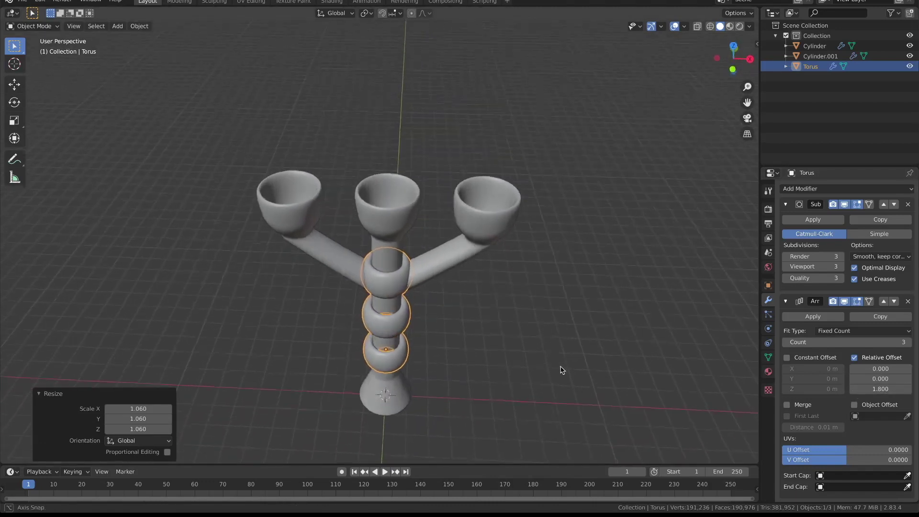
- Select the arms object, Cylinder.001, to edit its mesh
key("ctrl+Tab")
left_click(417, 260)
key("ctrl+Tab")
- In Edit Mode, front wireframe view, move a face ring on the right arm upward
left_click(490, 250)
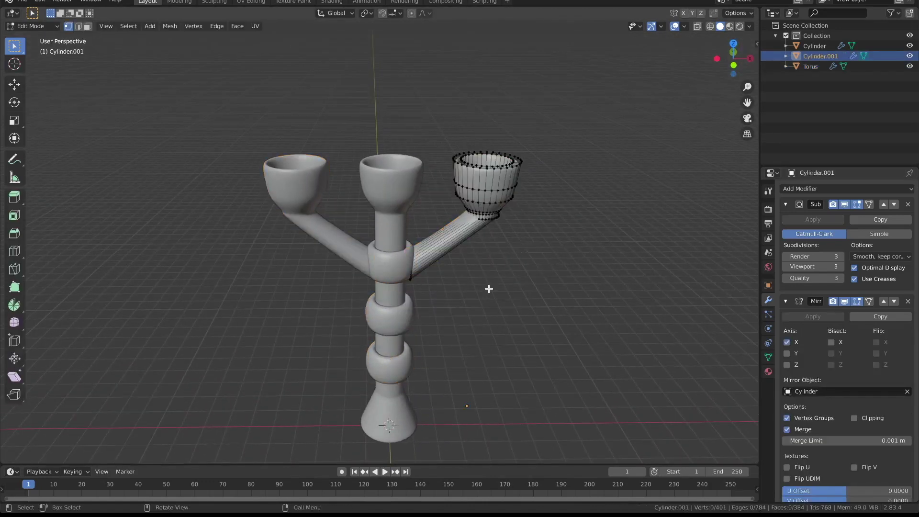
key("KP_1")
key("shift+z")
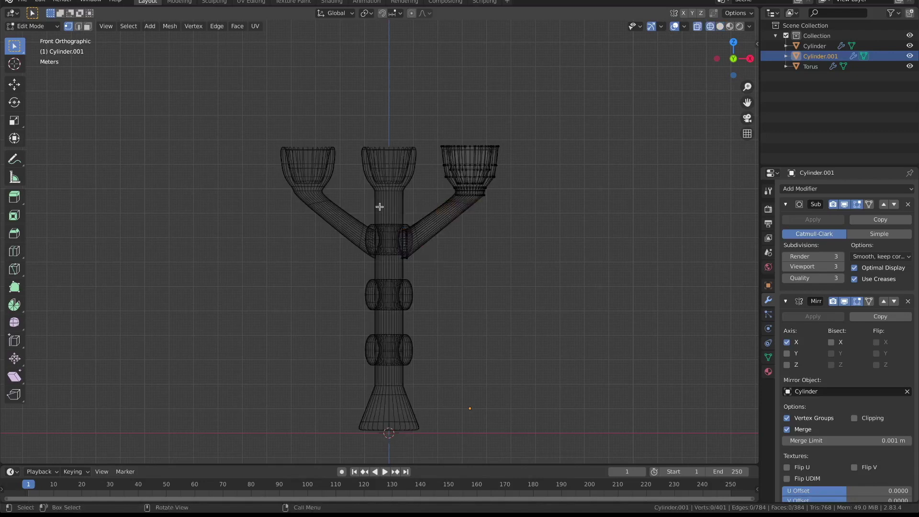
left_click(405, 243, "ctrl+alt")
key("g")
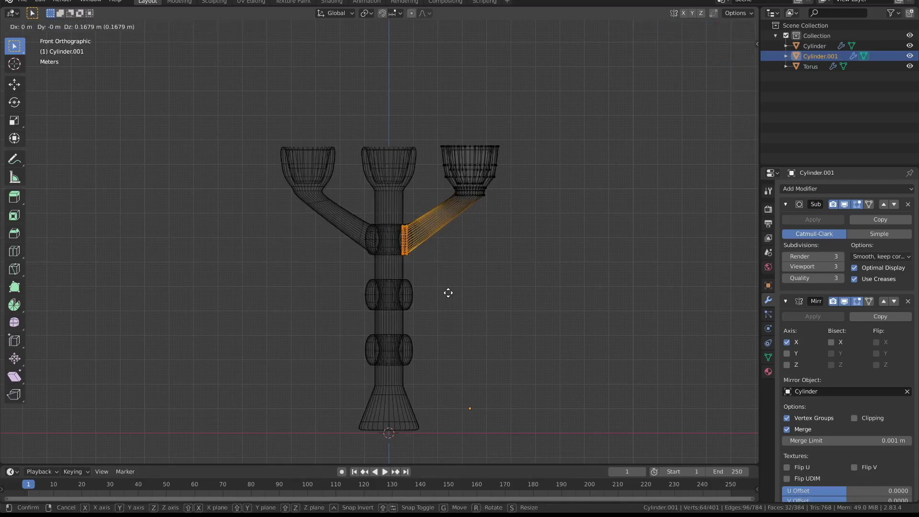
left_click(447, 291)
- Add two loop cuts to the arm and move them to bend it
scroll(459, 234, "up", 1)
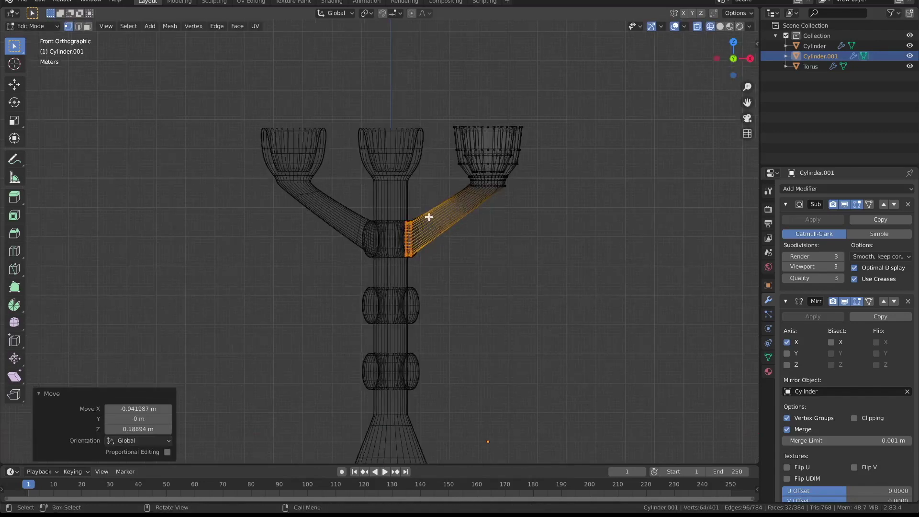
key("ctrl+r")
left_click(430, 225)
key("g")
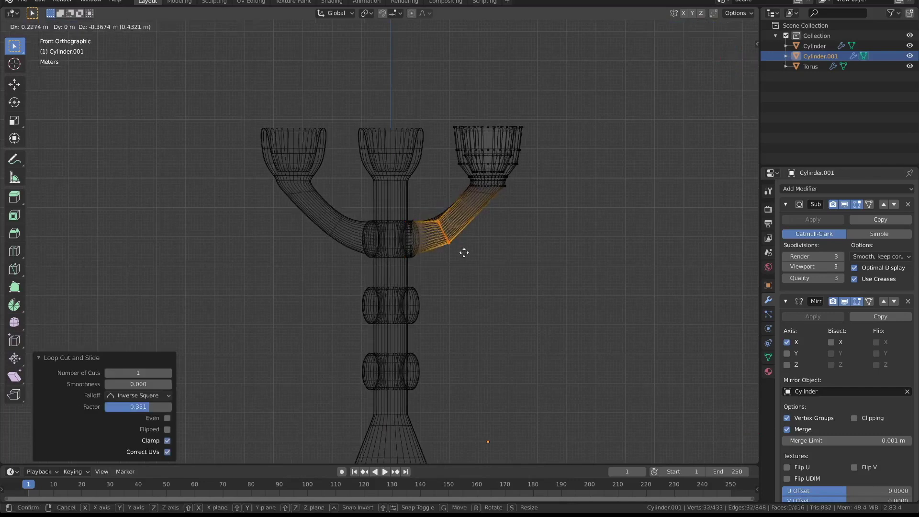
left_click(469, 248)
key("ctrl+r")
left_click(467, 232)
right_click(467, 230)
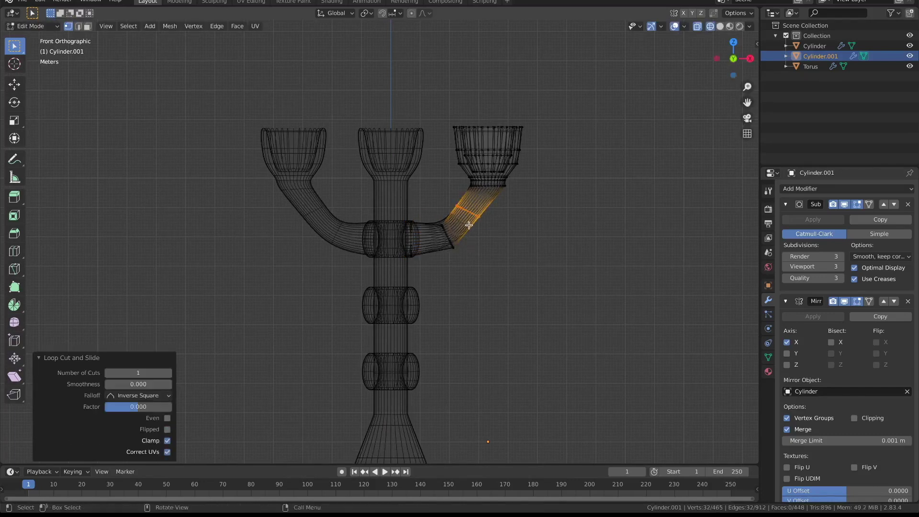
key("g")
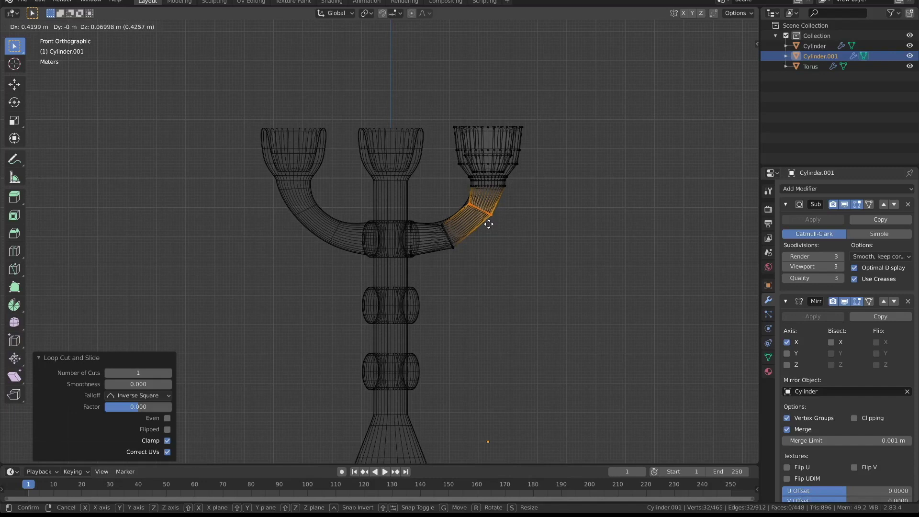
left_click(488, 224)
- Move and rotate the arm band near the stem, then return to Object Mode
left_click(450, 234, "alt")
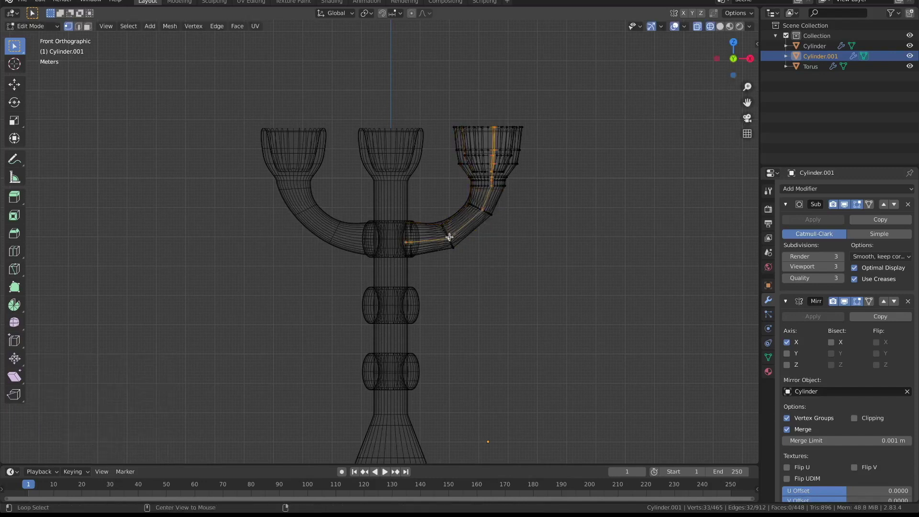
scroll(449, 236, "up", 4)
left_click(519, 226, "ctrl+alt")
key("g")
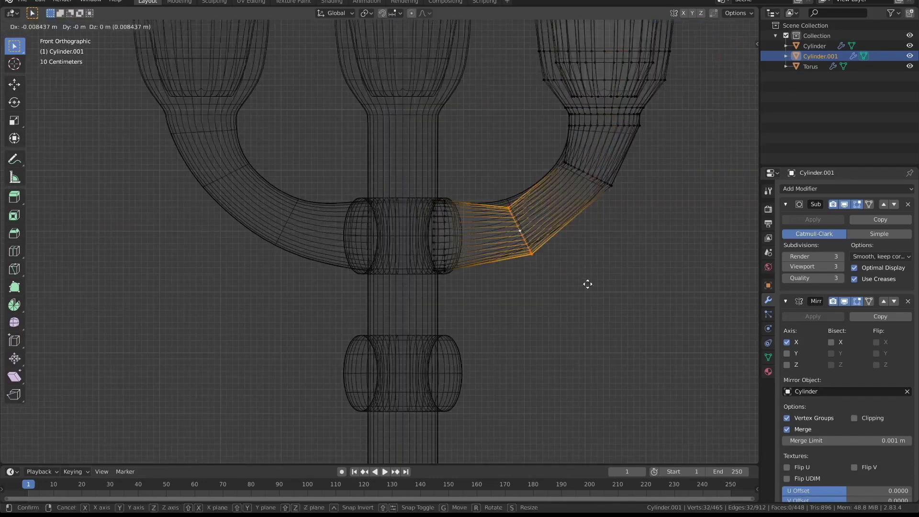
left_click(586, 275)
key("r")
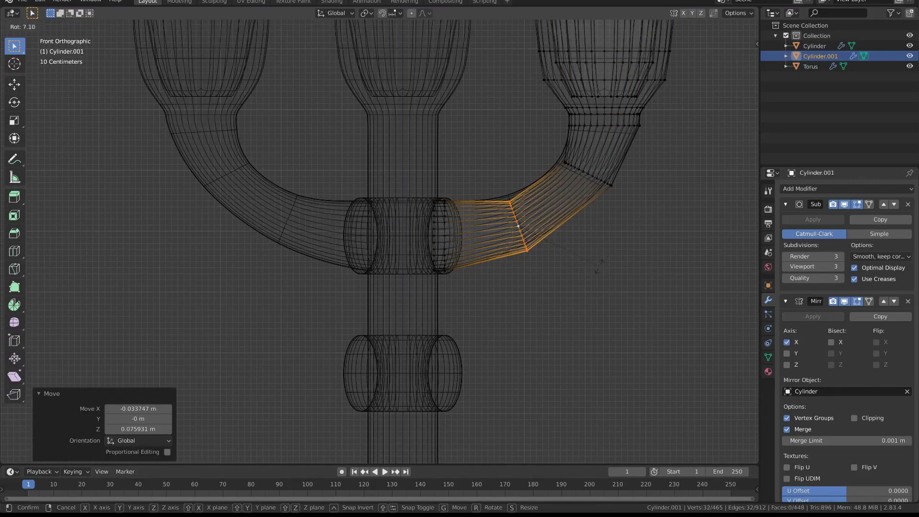
left_click(598, 257)
scroll(598, 266, "down", 3)
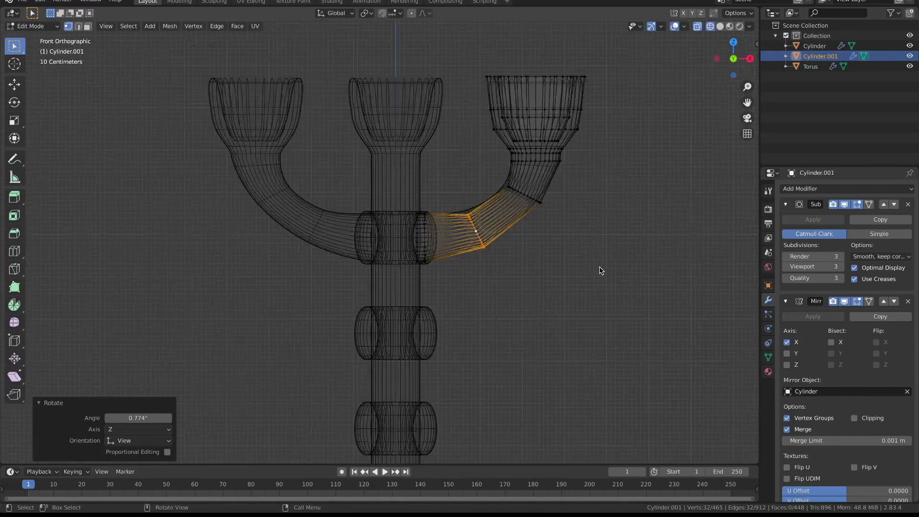
scroll(599, 267, "down", 2)
key("Tab")
- Return to solid shading, deselect the arms, and view the model in perspective
key("shift+z")
scroll(532, 257, "down", 1)
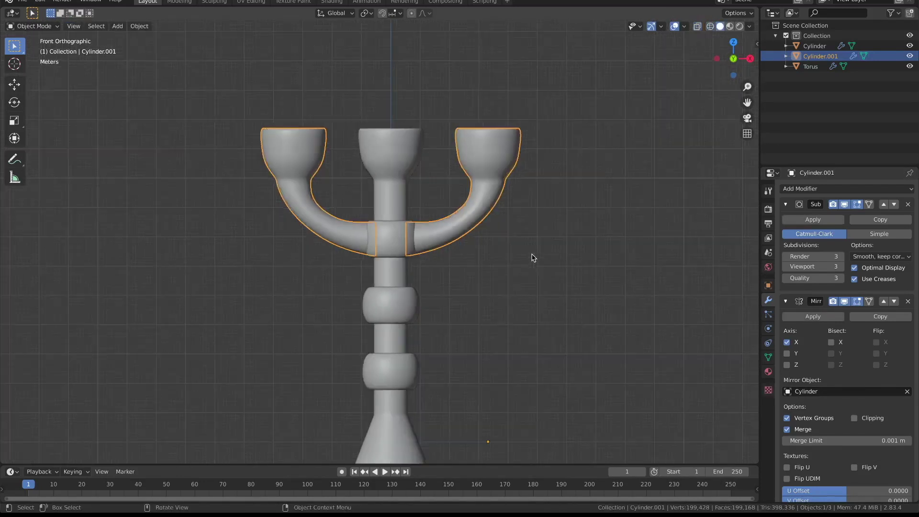
scroll(532, 257, "down", 2)
key("alt+a")
mouse_move(536, 261)
middle_mouse_down()
mouse_move(455, 278)
mouse_move(547, 268)
mouse_move(486, 263)
middle_mouse_up()
scroll(529, 262, "down", 3)
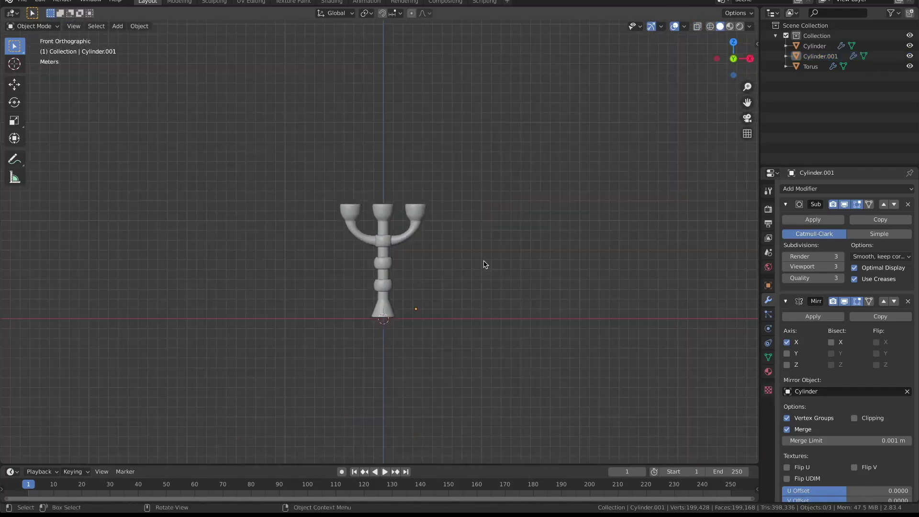
scroll(447, 257, "up", 3)
- Set the arms' origin to geometry, then duplicate them 3.053 m outward along X
left_click(434, 233)
right_click(434, 233)
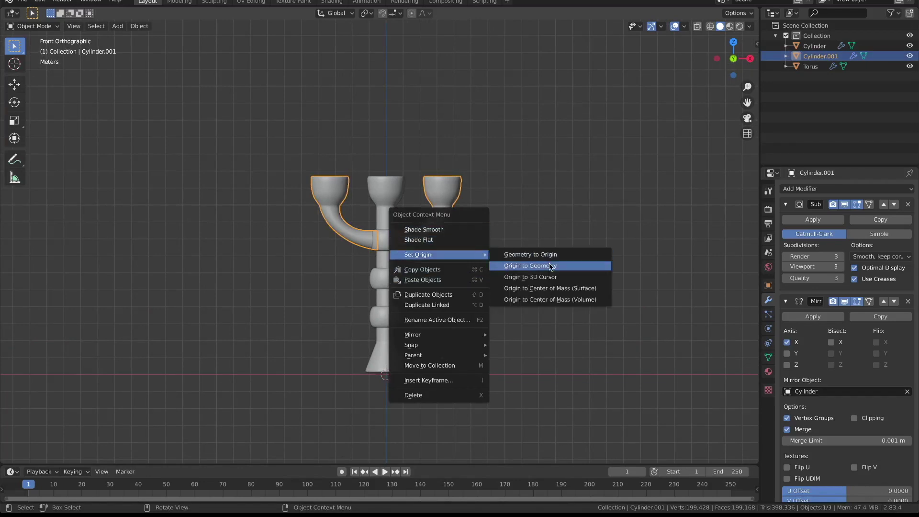
left_click(550, 266)
key("shift+d")
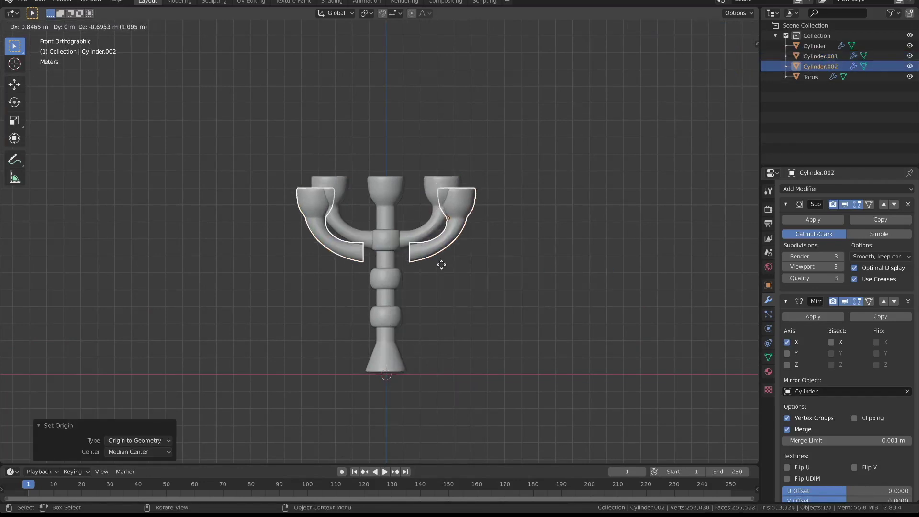
key("x")
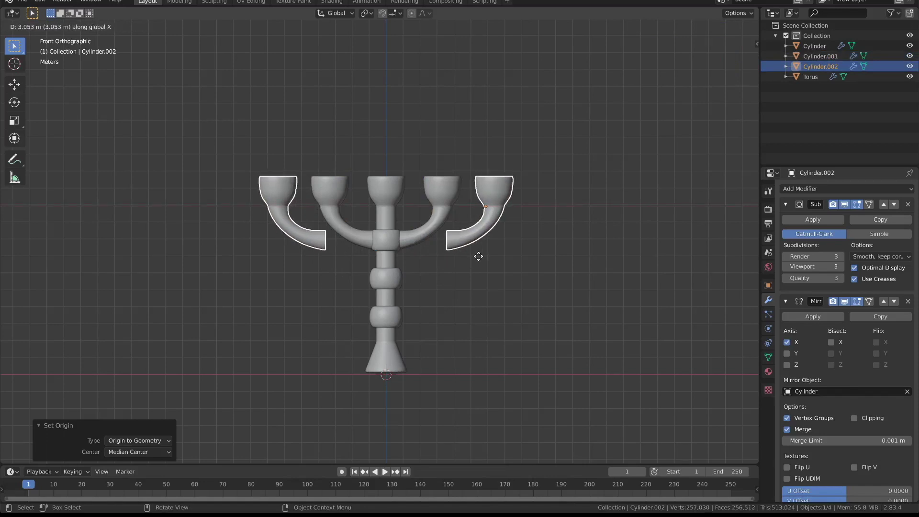
left_click(478, 260)
key("ctrl+Tab")
- In wireframe Edit Mode, move the outer arm's end rings down onto the stem
left_click(518, 258)
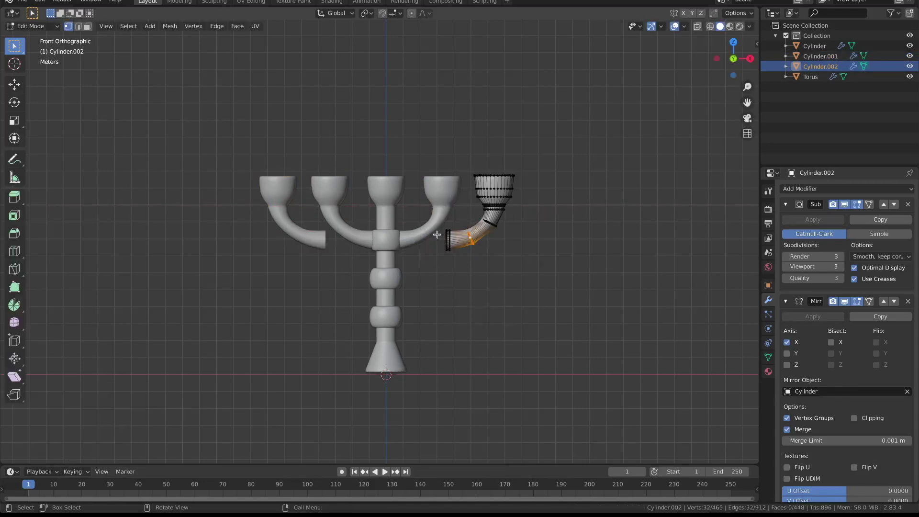
key("shift+z")
left_click_drag(436, 223, 458, 272)
key("g")
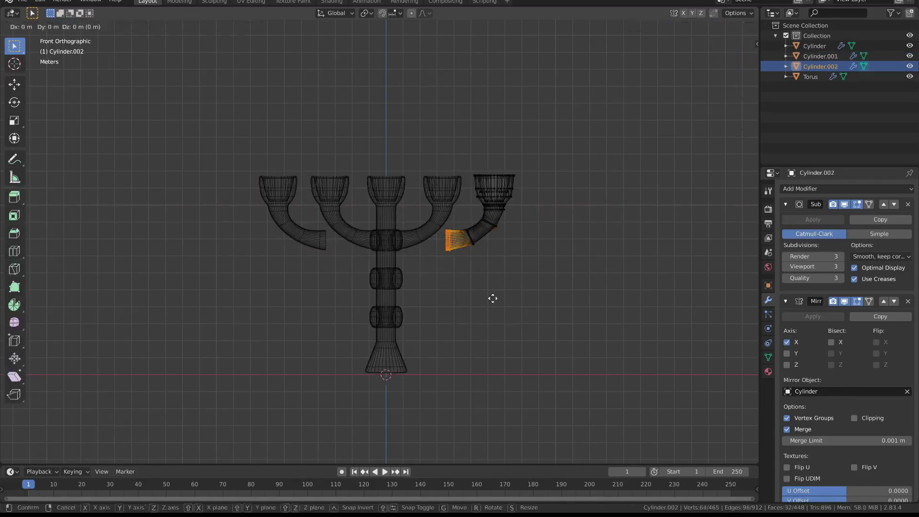
left_click(446, 331)
scroll(461, 298, "up", 3)
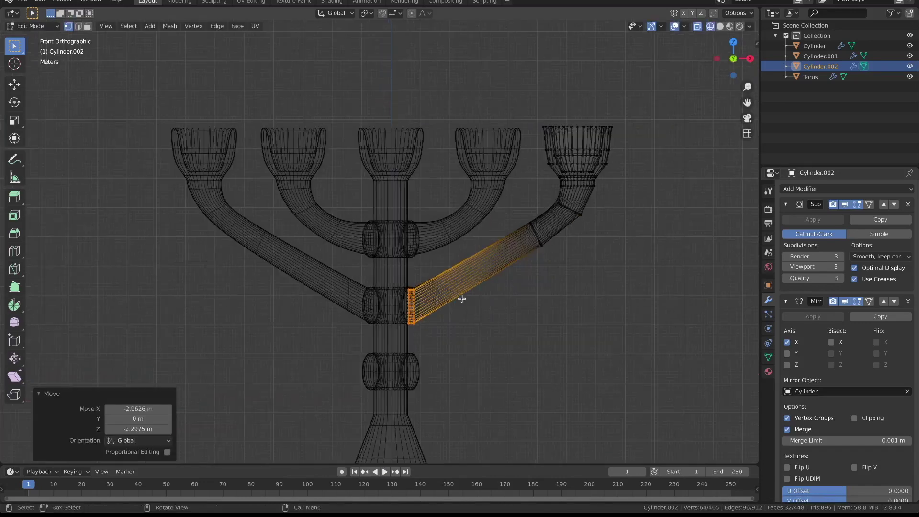
- Loop-cut the straight arm, then lower and rotate the new loop to form the first bend
key("ctrl+r")
left_click(536, 235)
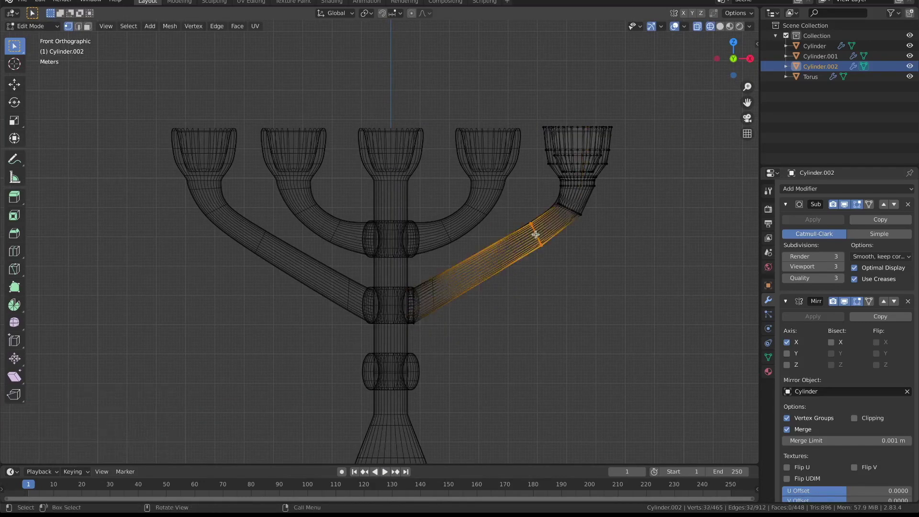
left_click(579, 310)
key("g")
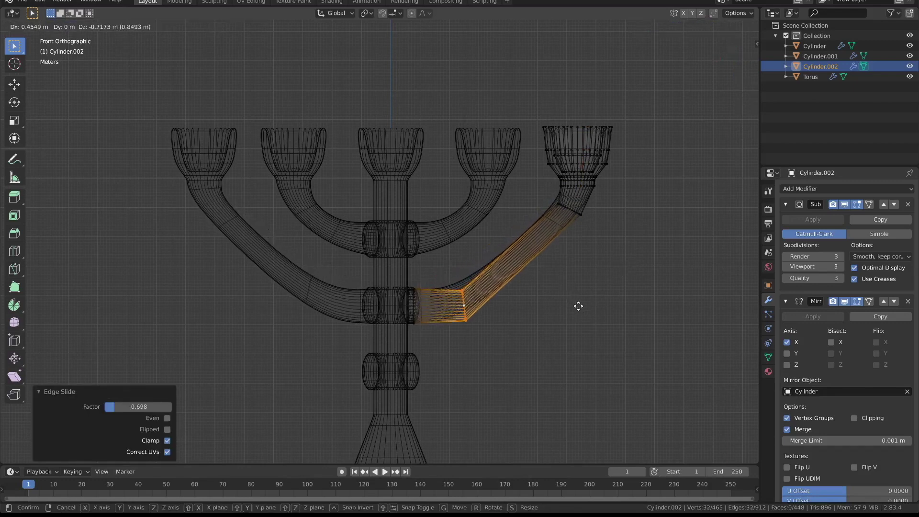
left_click(578, 306)
key("ctrl+z")
key("ctrl+z")
key("g")
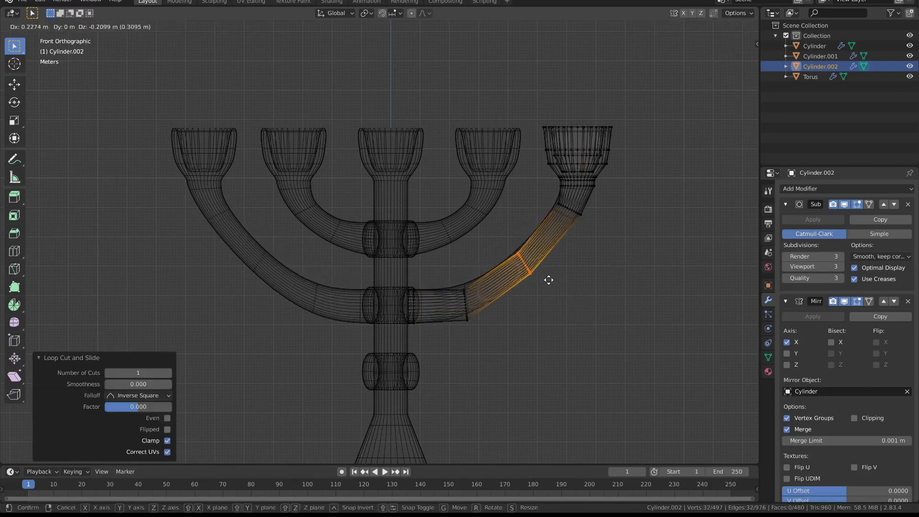
left_click(562, 284)
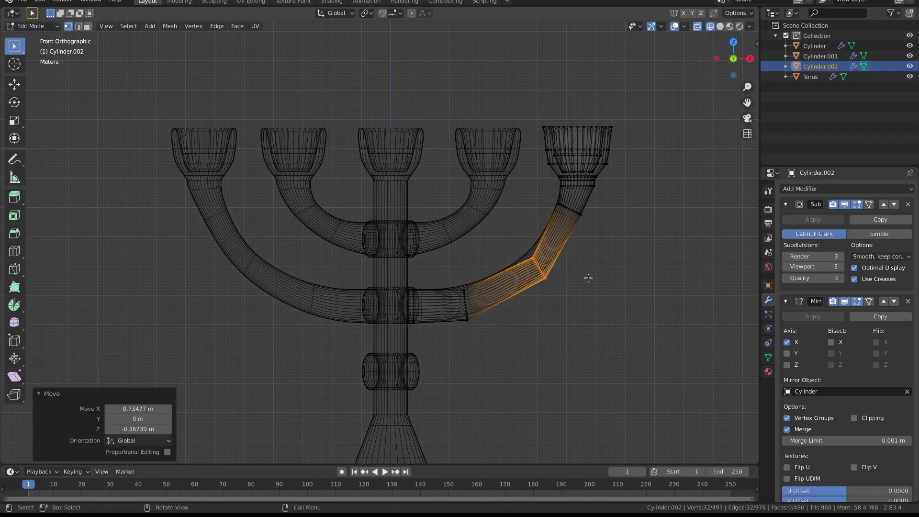
key("r")
left_click(479, 288)
- Tilt the edge ring at the arm's kink and switch to solid shading to check it
left_click(466, 301, "alt")
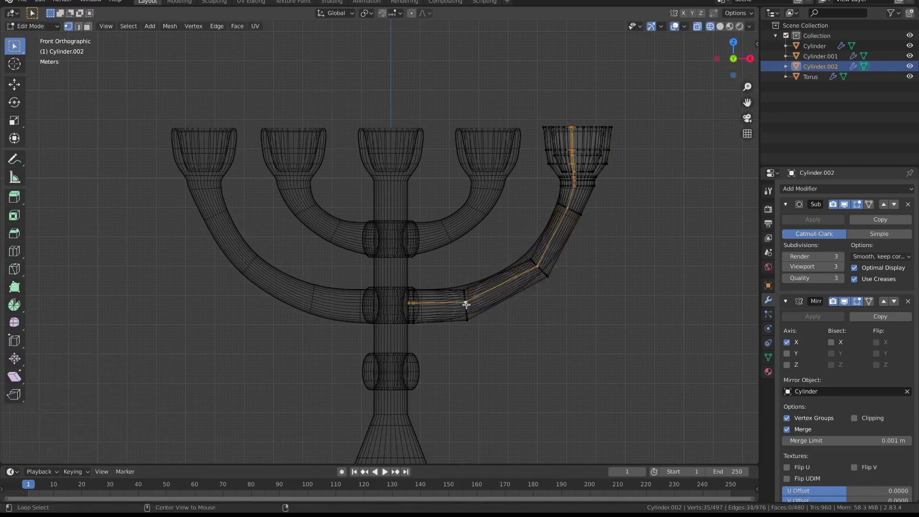
scroll(466, 303, "up", 4)
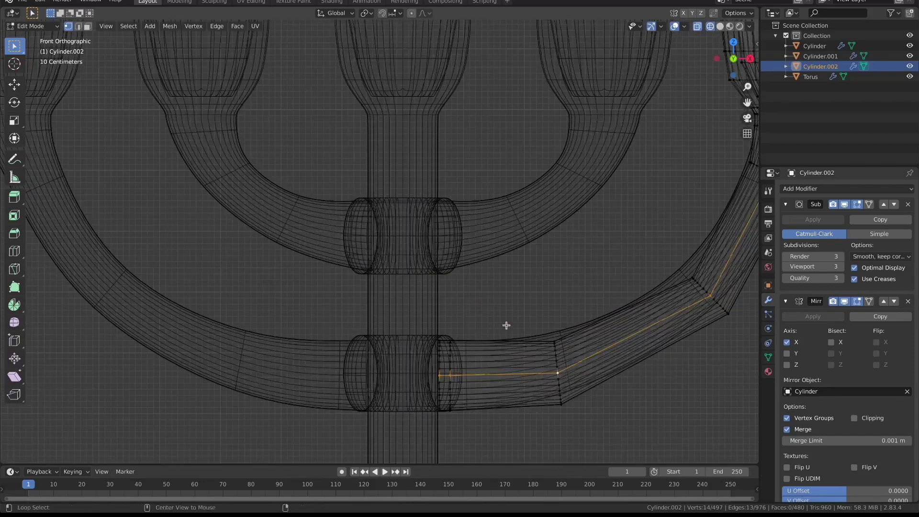
left_click(559, 367, "alt")
left_click(556, 363, "alt")
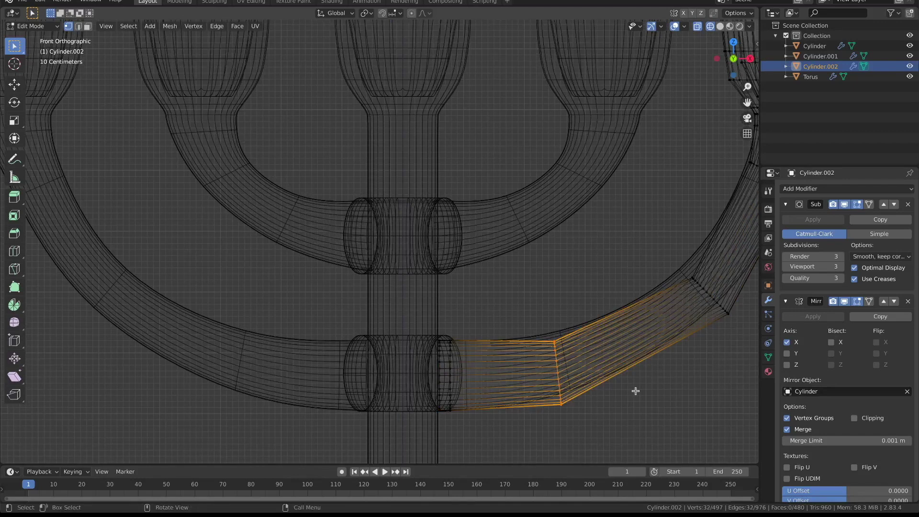
key("r")
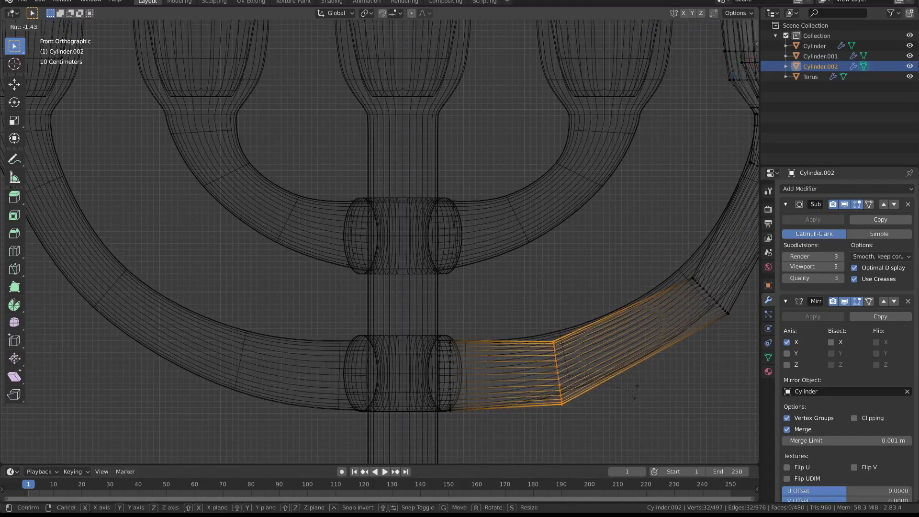
left_click(636, 394)
scroll(622, 371, "down", 4)
key("shift+z")
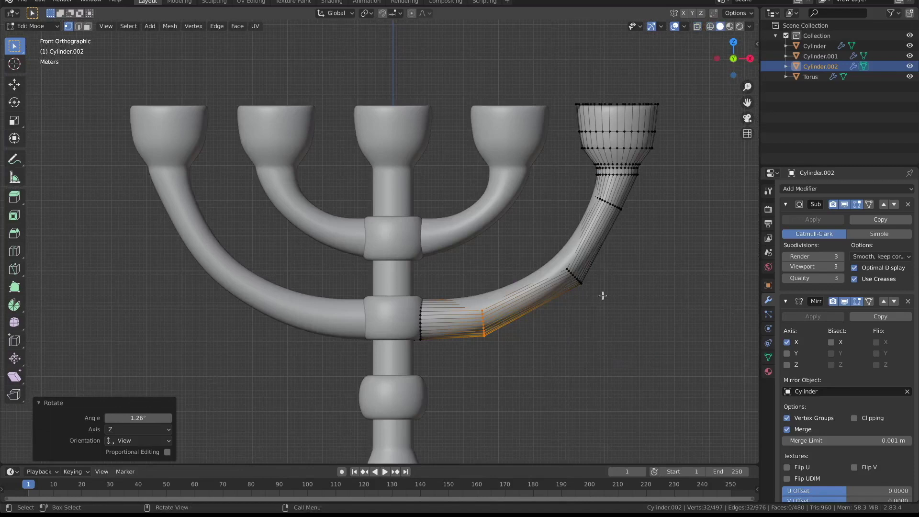
- Rotate the upper bend loop, then tilt and shift the outer bend loop outward
left_click(609, 205, "alt")
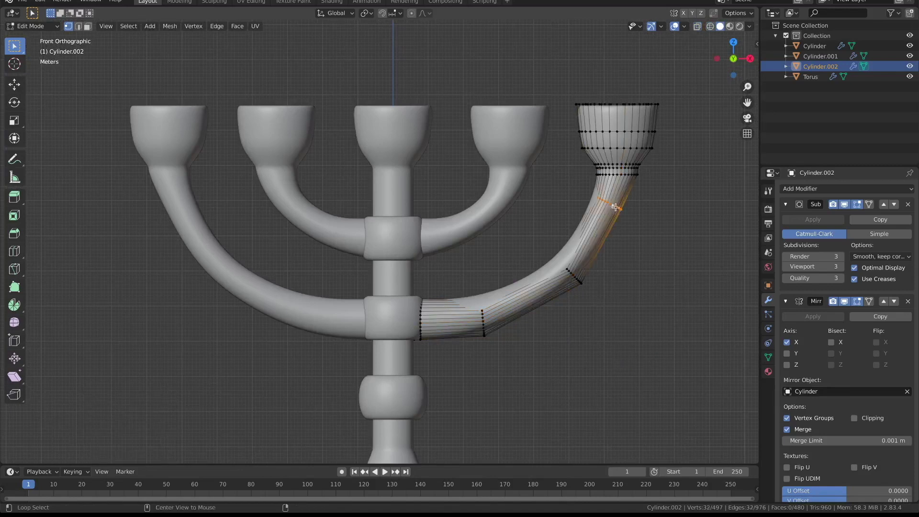
key("r")
left_click(684, 193)
scroll(664, 226, "down", 4)
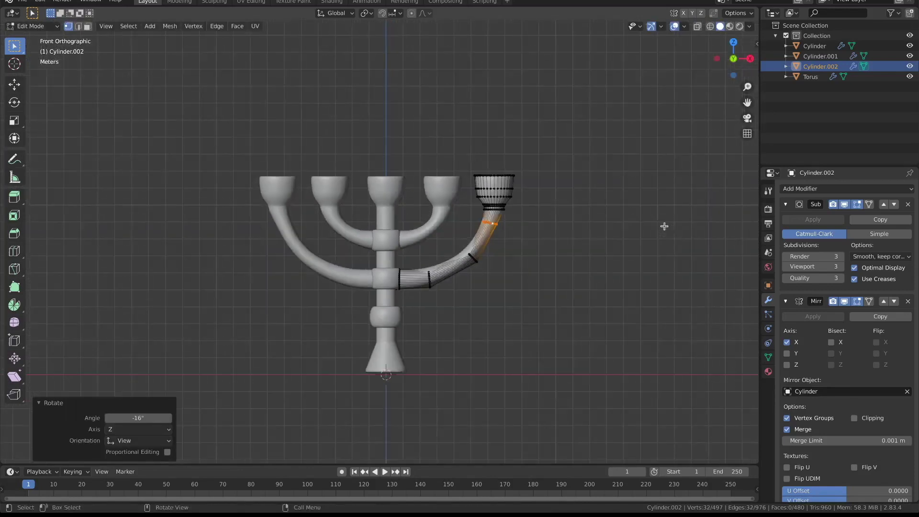
left_click(475, 259, "alt")
scroll(473, 256, "up", 3)
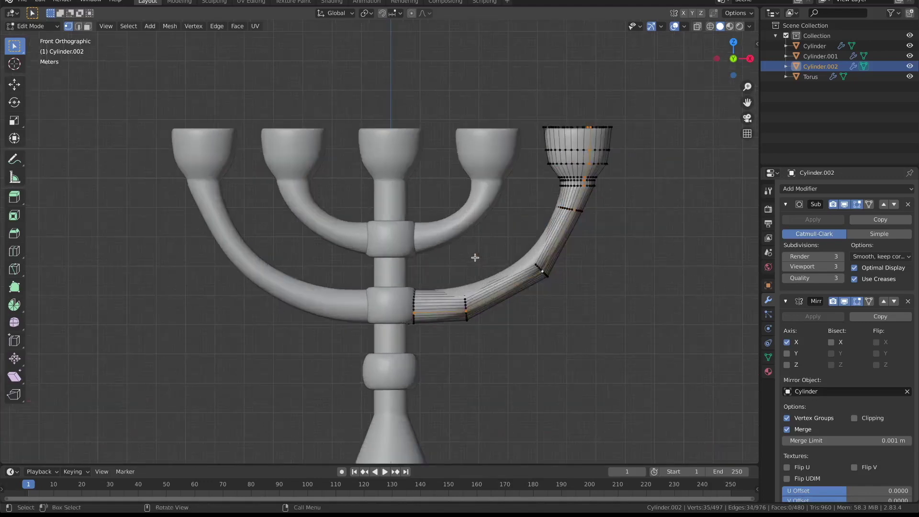
scroll(474, 257, "up", 2)
left_click(613, 283, "alt")
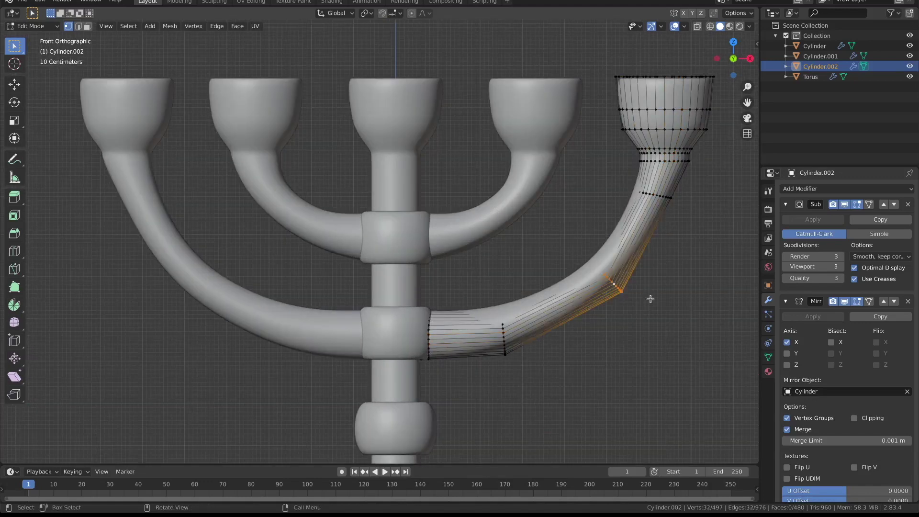
key("r")
left_click(666, 292)
key("g")
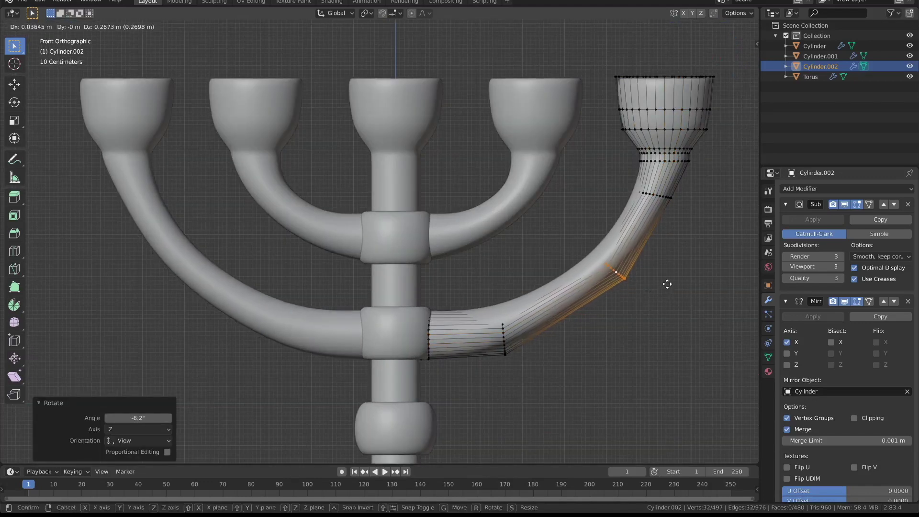
left_click(603, 326)
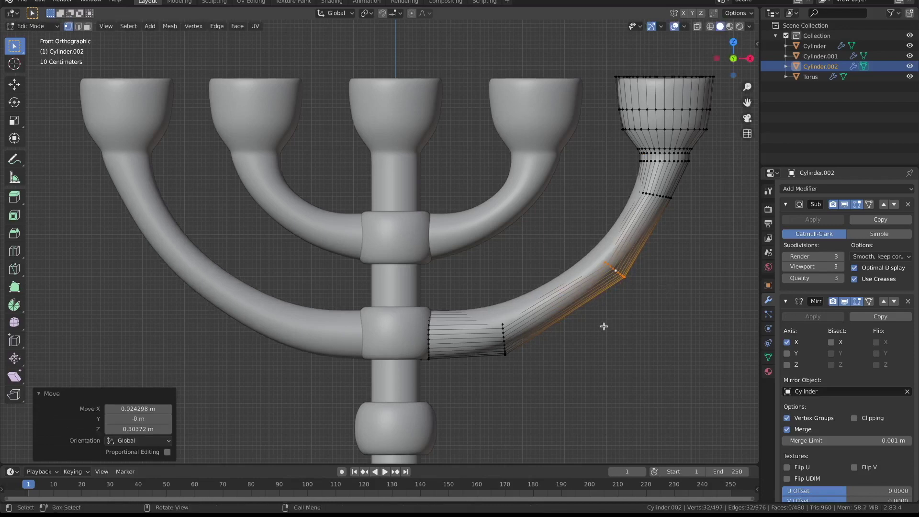
- Move the inner-end loop to smooth the curve, then return to Object Mode
left_click(506, 341, "alt")
key("g")
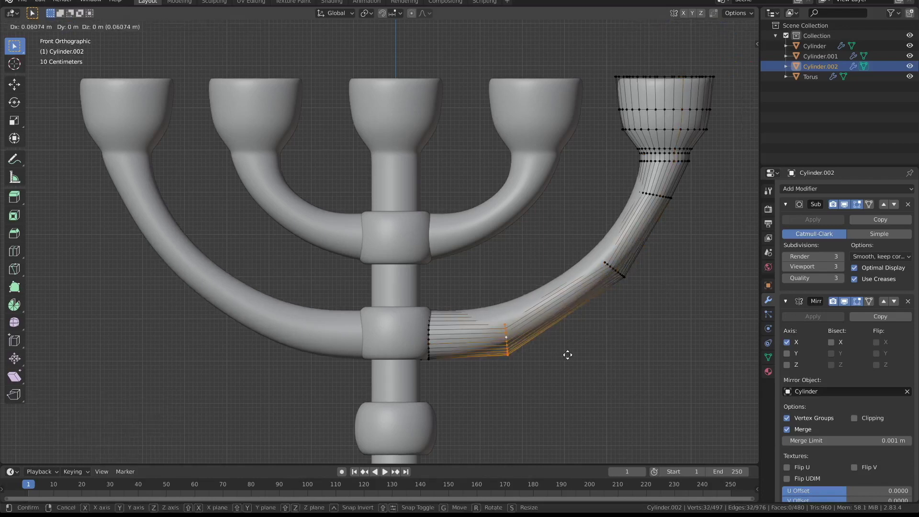
left_click(568, 344)
scroll(568, 345, "down", 3)
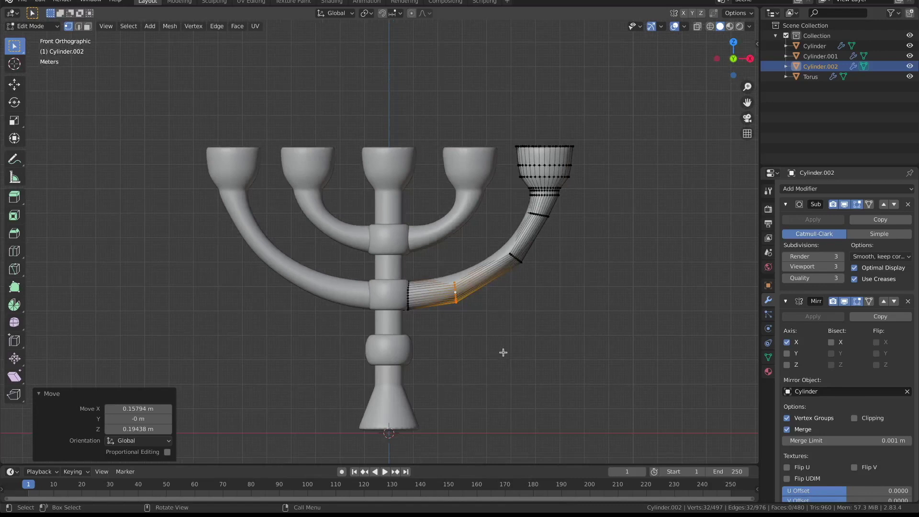
key("Tab")
left_click(445, 351)
scroll(478, 337, "down", 3)
mouse_move(505, 328)
middle_mouse_down()
mouse_move(478, 334)
mouse_move(511, 361)
mouse_move(469, 322)
mouse_move(500, 331)
middle_mouse_up()
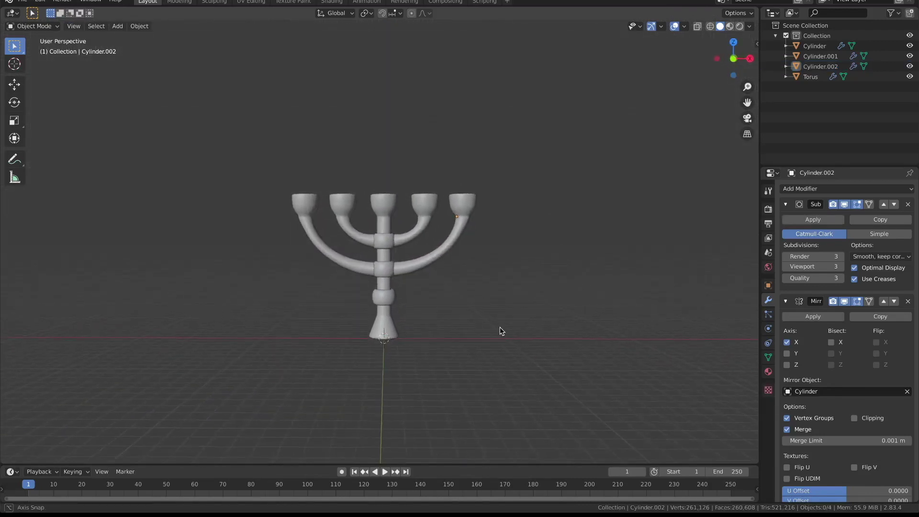
- Duplicate the outer arm pair and spread the copy 3.0908 m outward along X
left_click(405, 274)
key("shift+d")
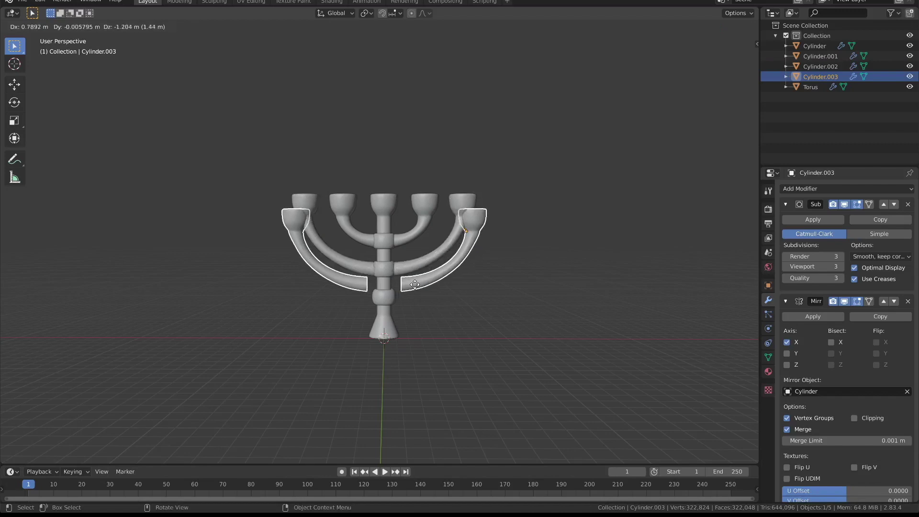
right_click(414, 284)
key("KP_1")
key("g")
key("x")
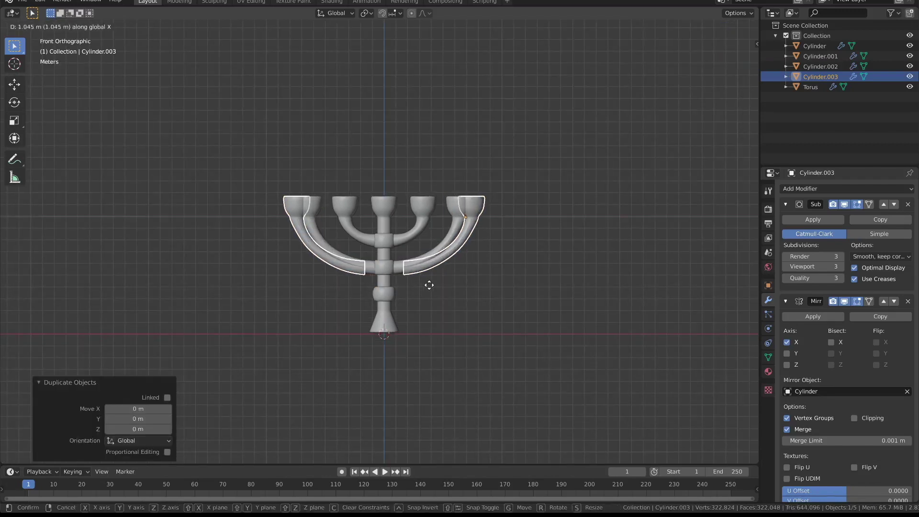
left_click(451, 286)
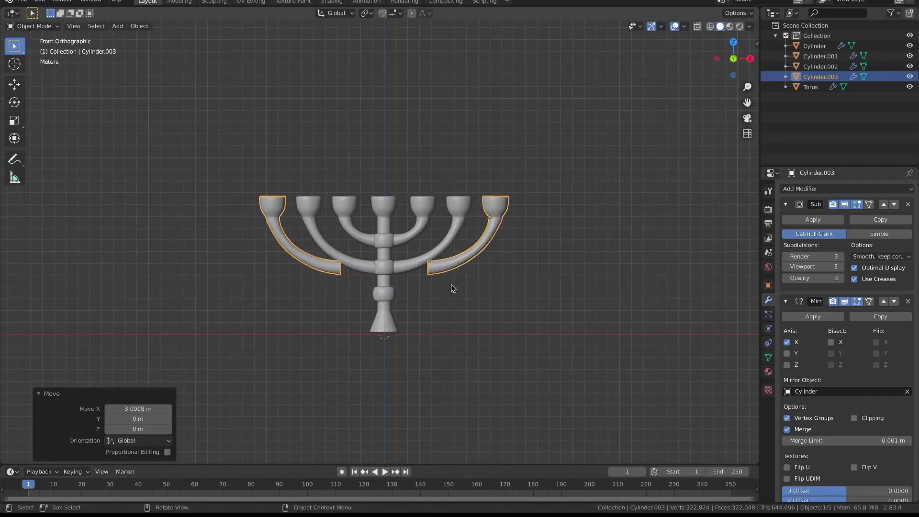
scroll(454, 286, "up", 1)
scroll(455, 287, "up", 1)
- In wireframe Edit Mode, move the copied arm's inner end against the stem
key("ctrl+Tab")
key("Tab")
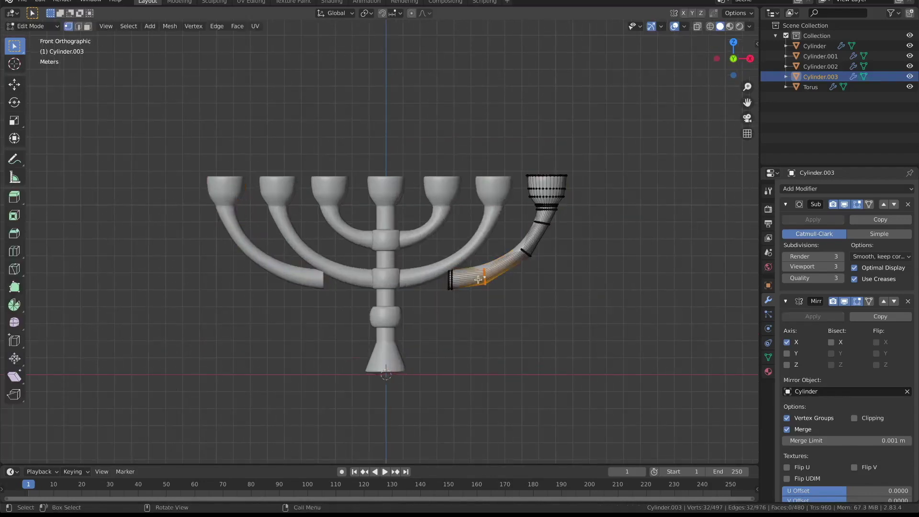
key("shift+z")
key("g")
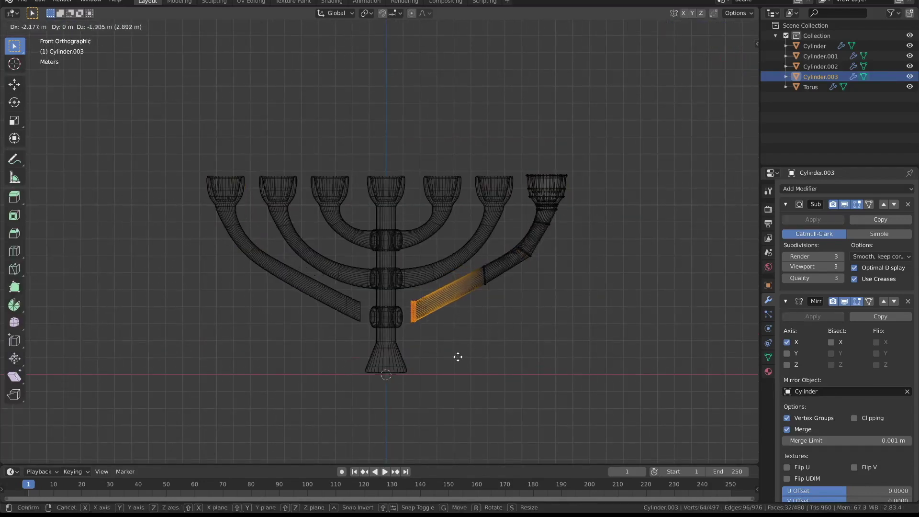
left_click(452, 358)
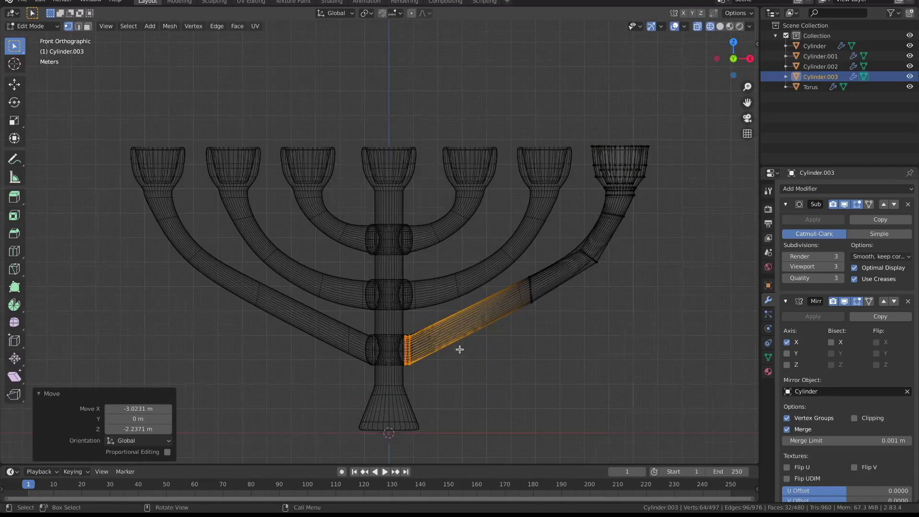
scroll(507, 330, "up", 3)
- Bend the new arm by raising an edge loop, after undoing a downward move
left_click(560, 301, "alt")
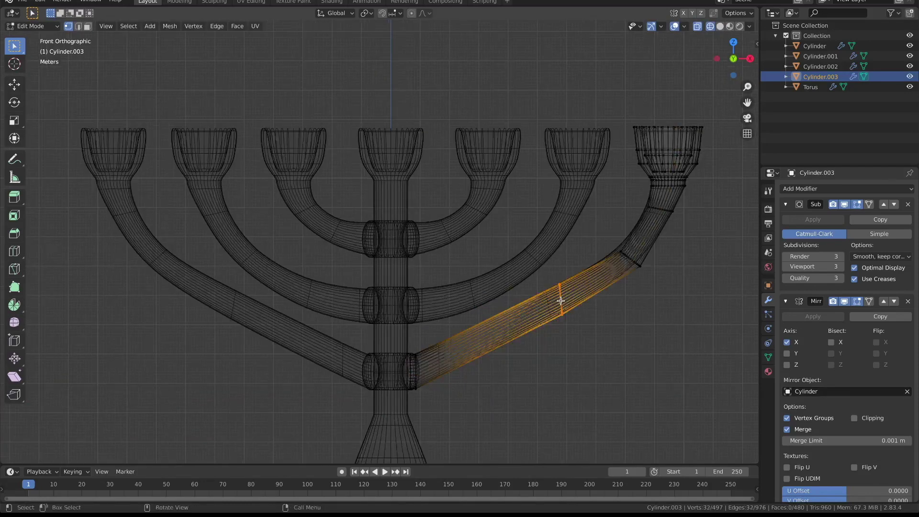
key("g")
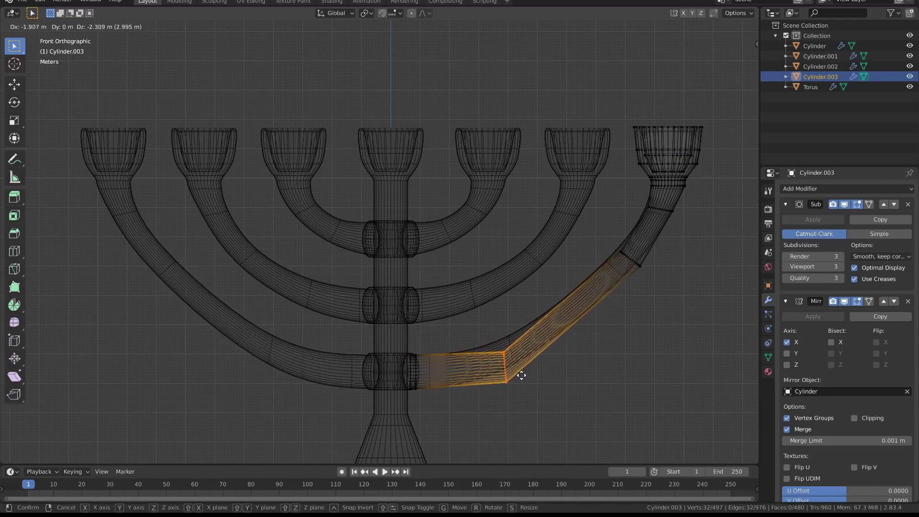
left_click(521, 370)
key("ctrl+z")
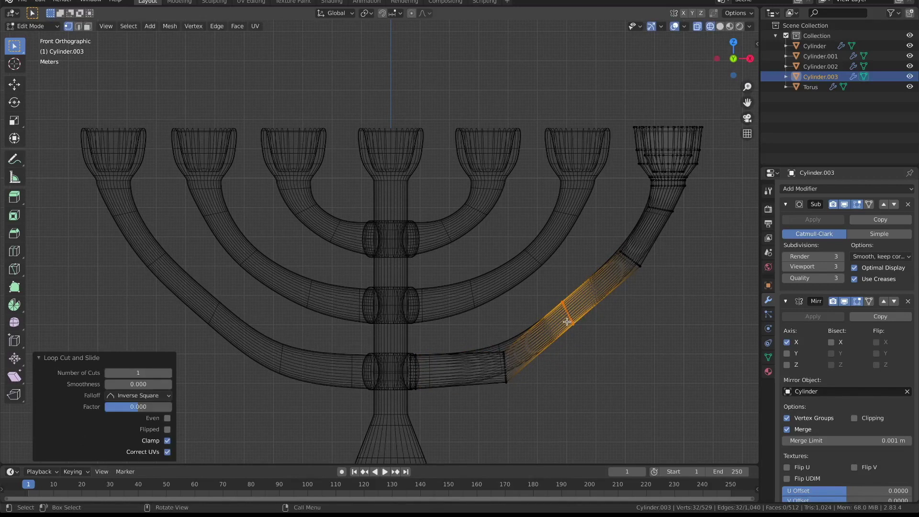
key("g")
left_click(614, 287)
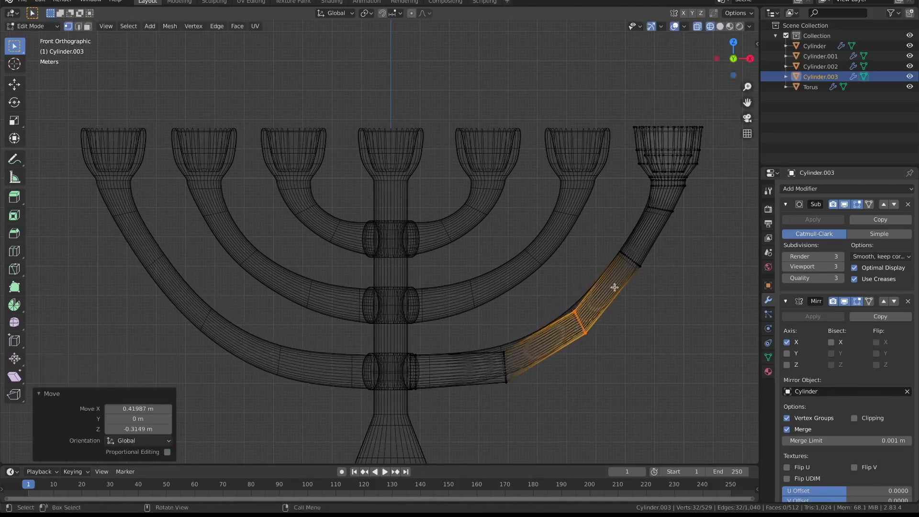
- Reposition the higher edge loop and slide the lower loop near the stem to smooth the curve
left_click(635, 264)
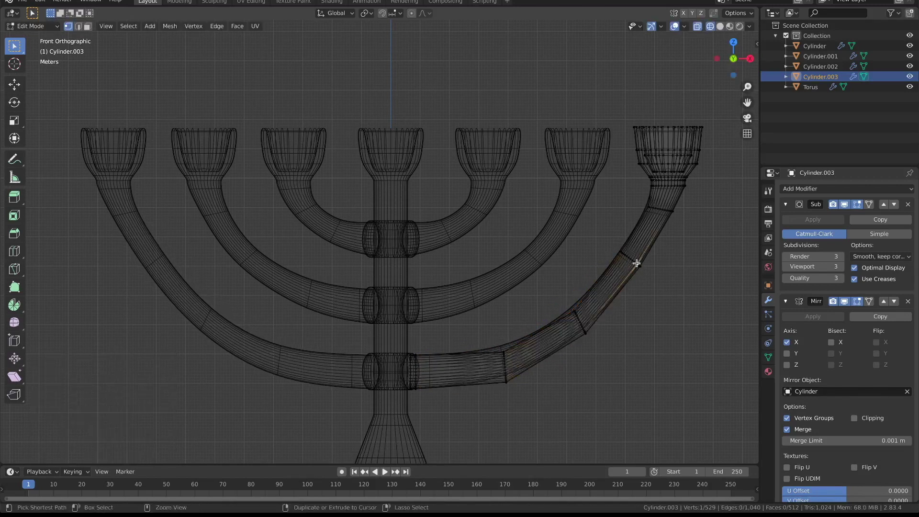
left_click(634, 261, "alt")
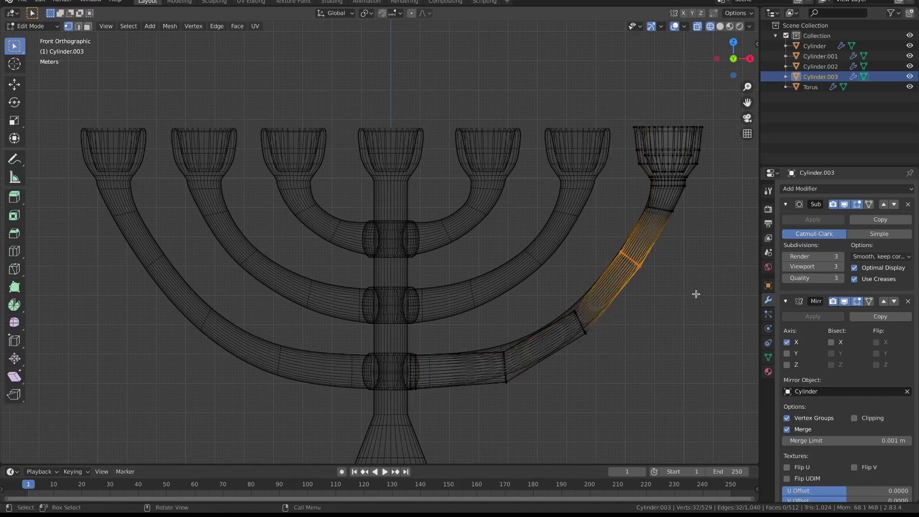
key("g")
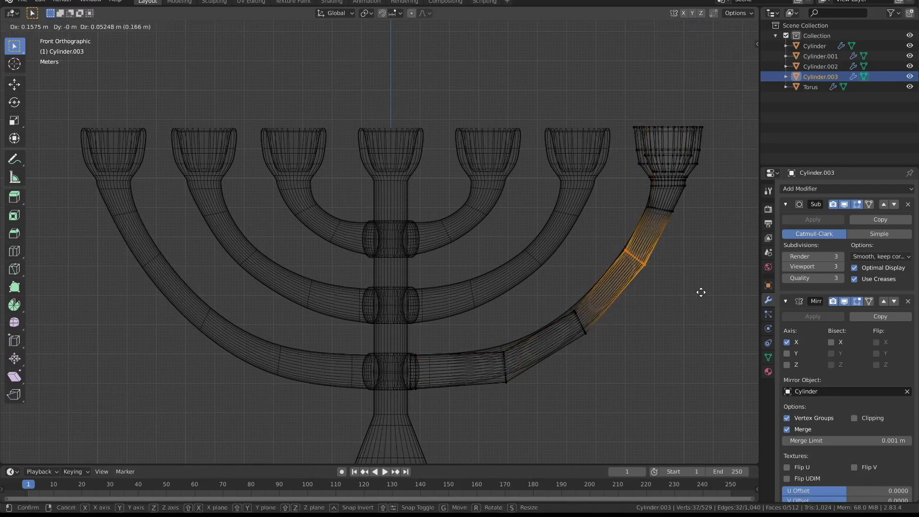
left_click(700, 292)
left_click(502, 371, "alt")
key("g")
key("g")
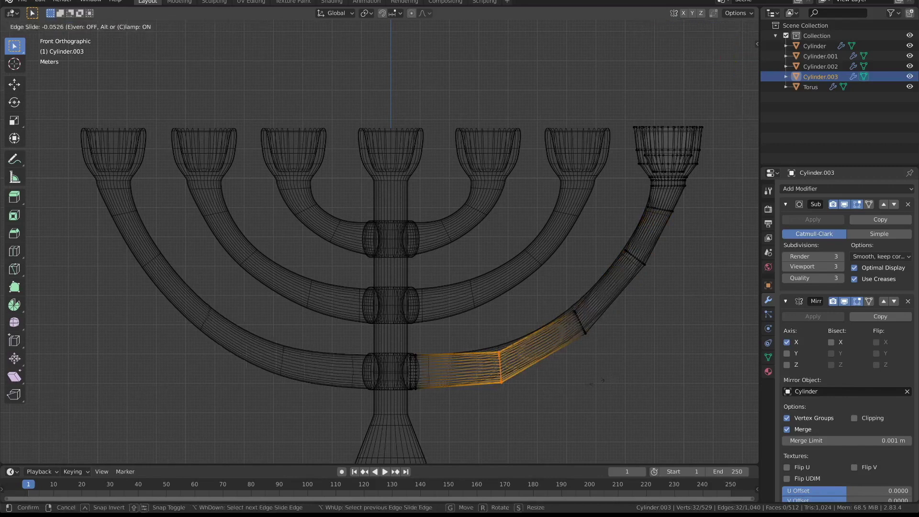
left_click(561, 383)
key("g")
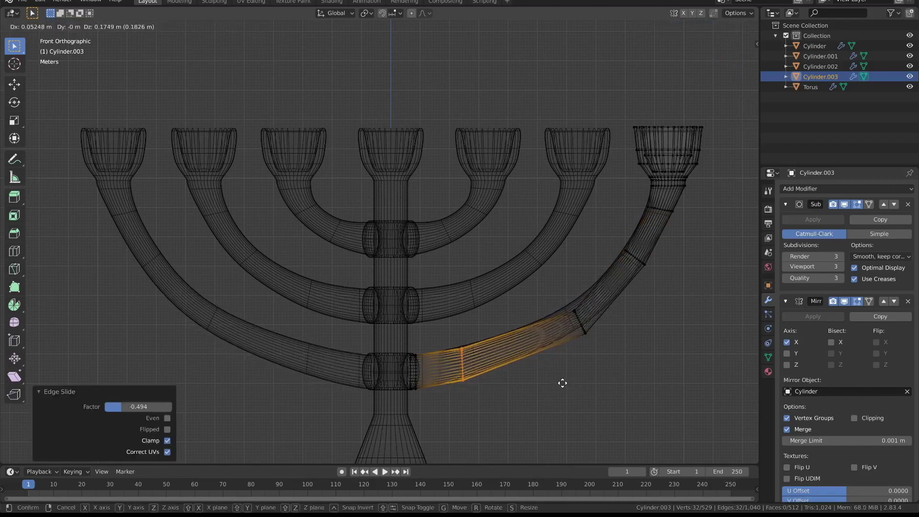
left_click(562, 383)
- Return to solid shading and deselect the reshaped arm
key("shift+z")
scroll(580, 376, "down", 4)
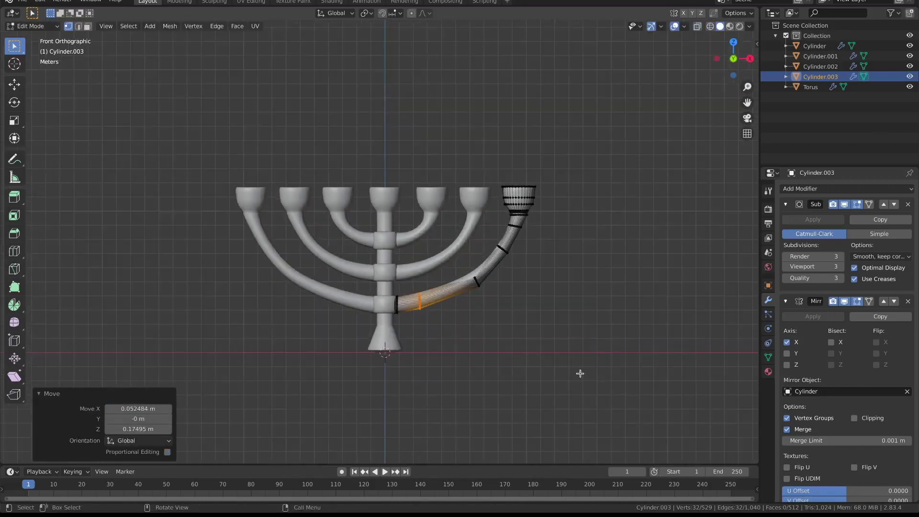
left_click(572, 368)
key("ctrl+Tab")
- Select the Cylinder stem and switch it into Edit Mode
left_click(476, 332)
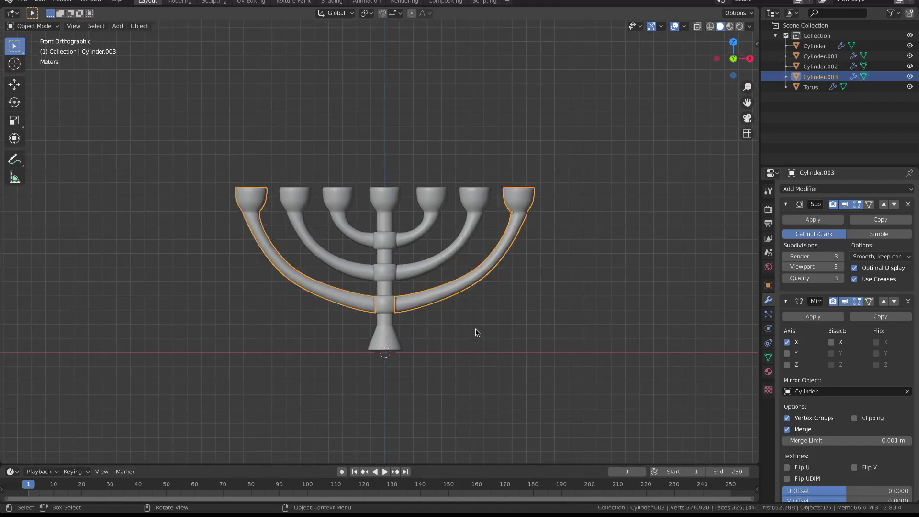
scroll(477, 334, "down", 4)
scroll(396, 316, "up", 2)
scroll(396, 315, "up", 2)
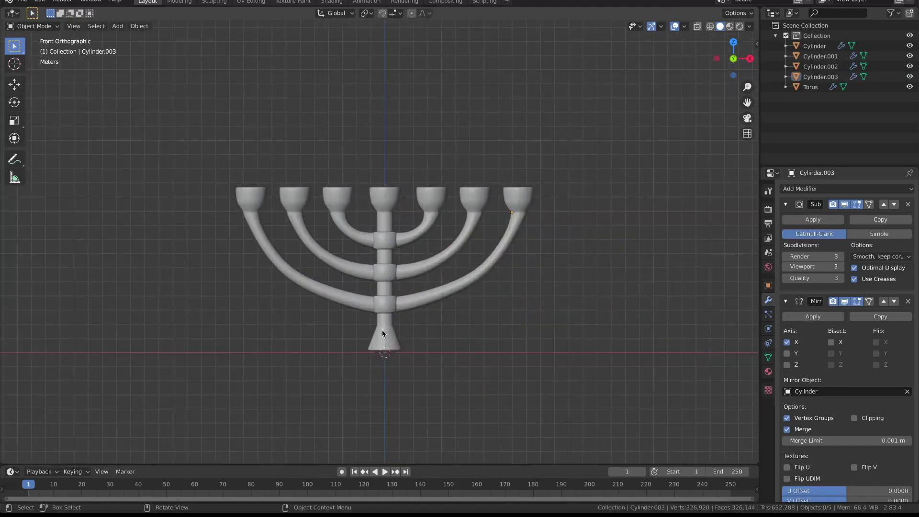
left_click(391, 336)
key("ctrl+Tab")
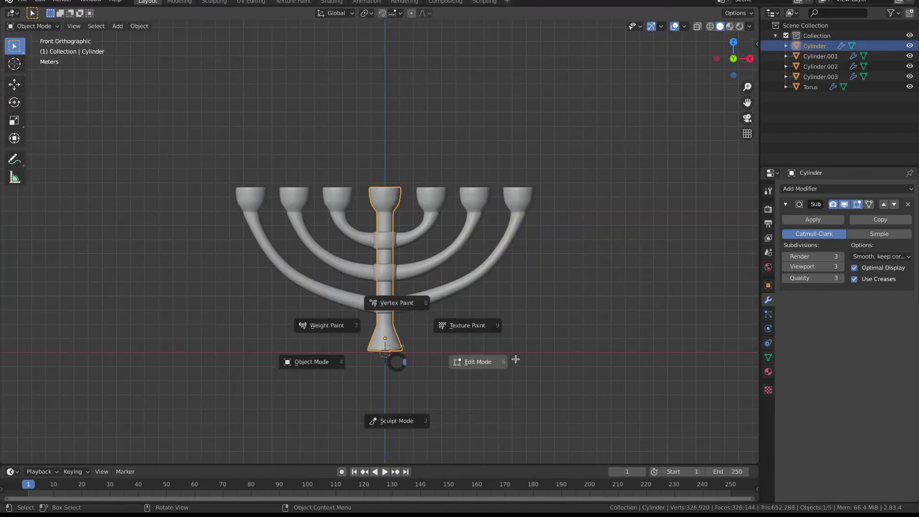
left_click(512, 362)
scroll(360, 355, "up", 3)
scroll(368, 330, "down", 1)
- Box-select the lower stem and base vertices and lower them 2.8429 m along Z
key("shift+z")
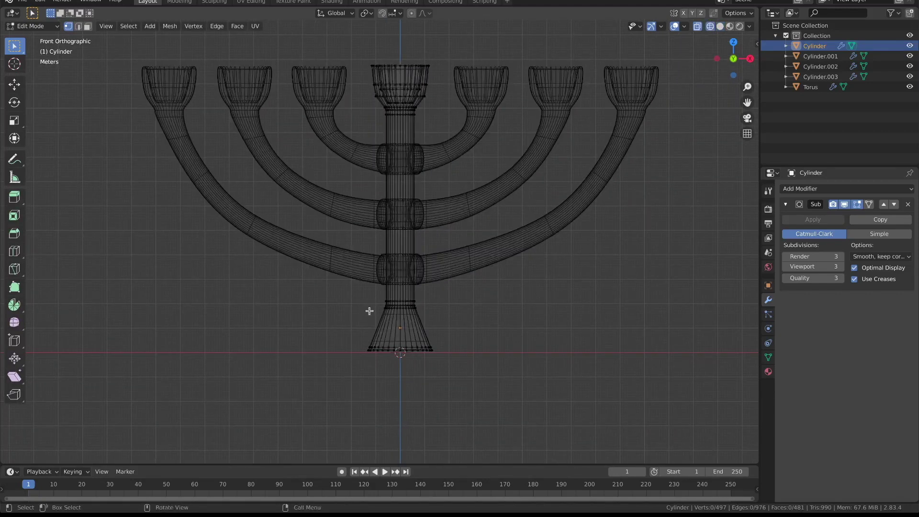
scroll(364, 315, "up", 3)
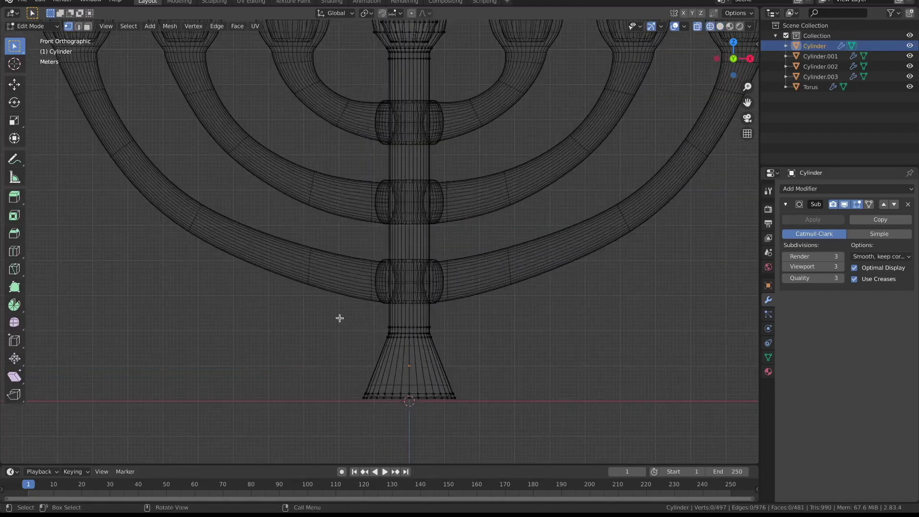
mouse_move(339, 318)
left_mouse_down()
mouse_move(506, 418)
mouse_move(519, 439)
left_mouse_up()
key("g")
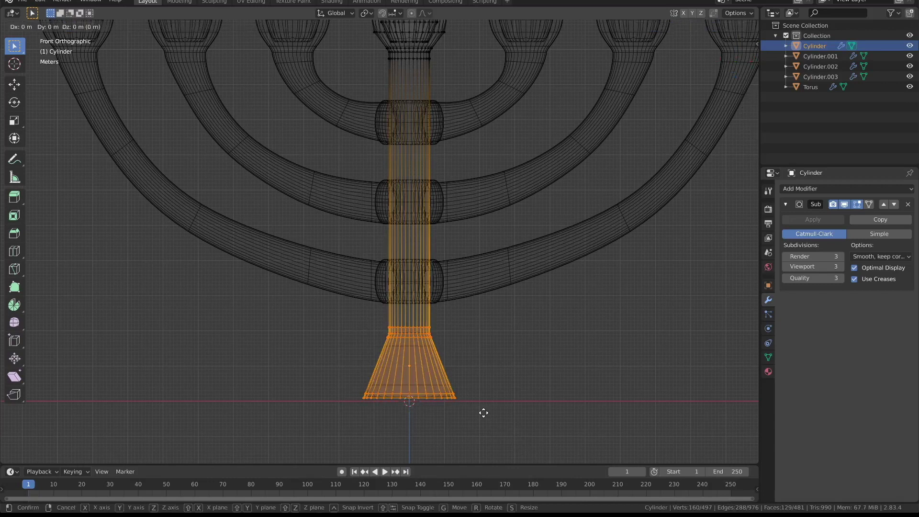
key("z")
left_click(483, 73)
scroll(485, 72, "down", 4)
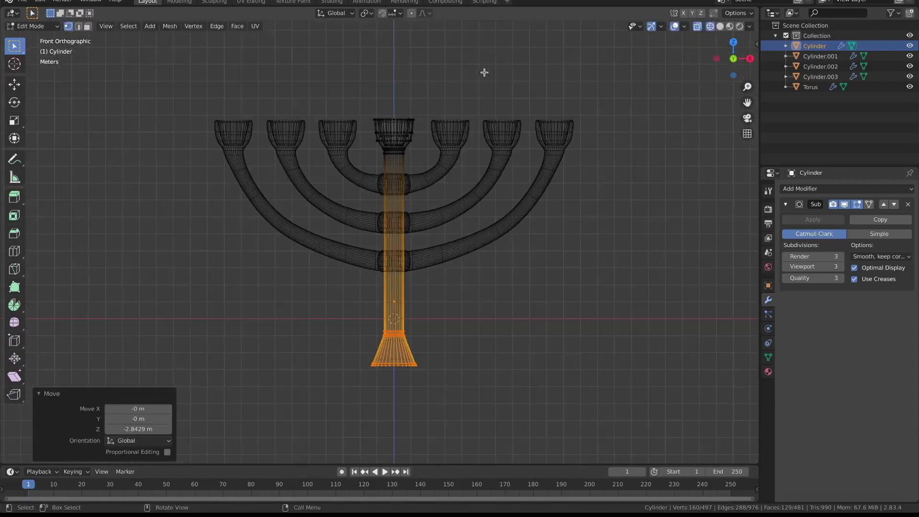
key("alt+z")
key("Tab")
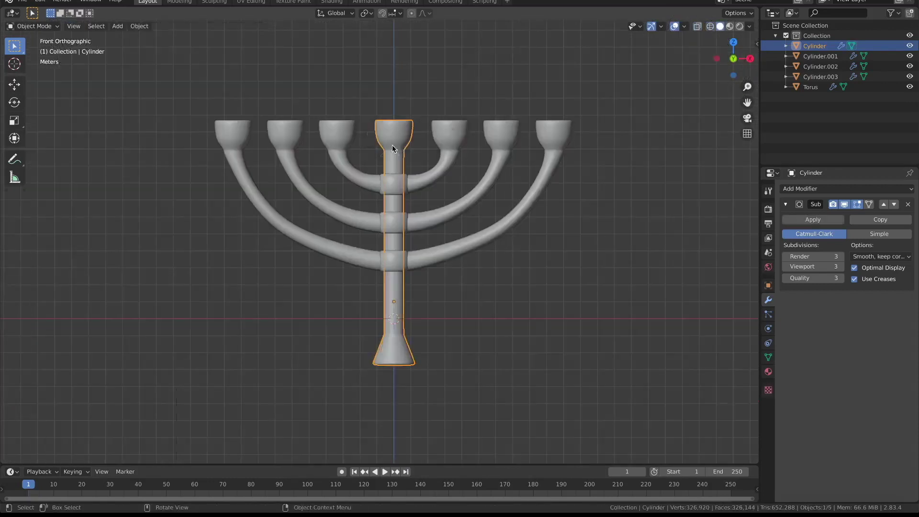
- Orbit beneath the menorah and select the stem with its base
left_click(492, 260)
scroll(540, 300, "down", 2)
mouse_move(448, 324)
middle_mouse_down()
mouse_move(431, 326)
mouse_move(431, 311)
middle_mouse_up()
scroll(431, 308, "up", 1)
scroll(431, 308, "up", 1)
left_click(429, 314)
- Inset the bottom face on the underside of the base
key("Tab")
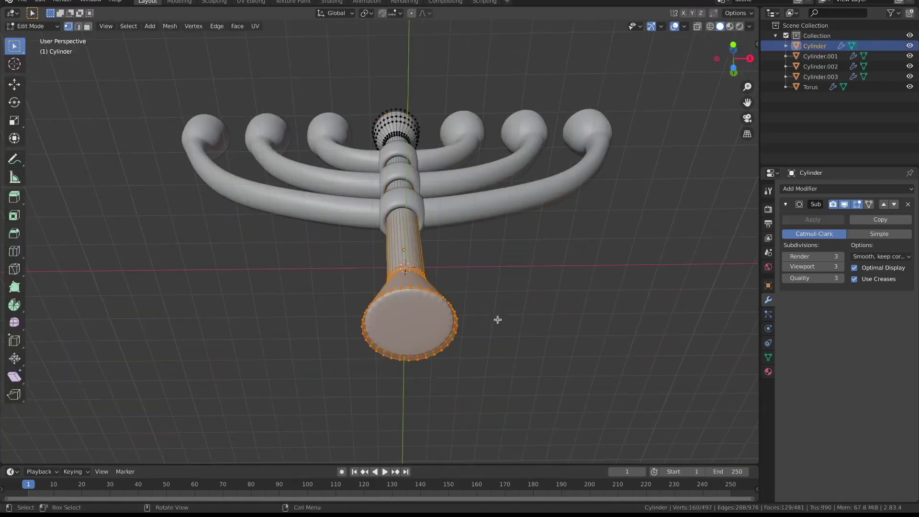
scroll(445, 310, "up", 2)
left_click(439, 347, "alt")
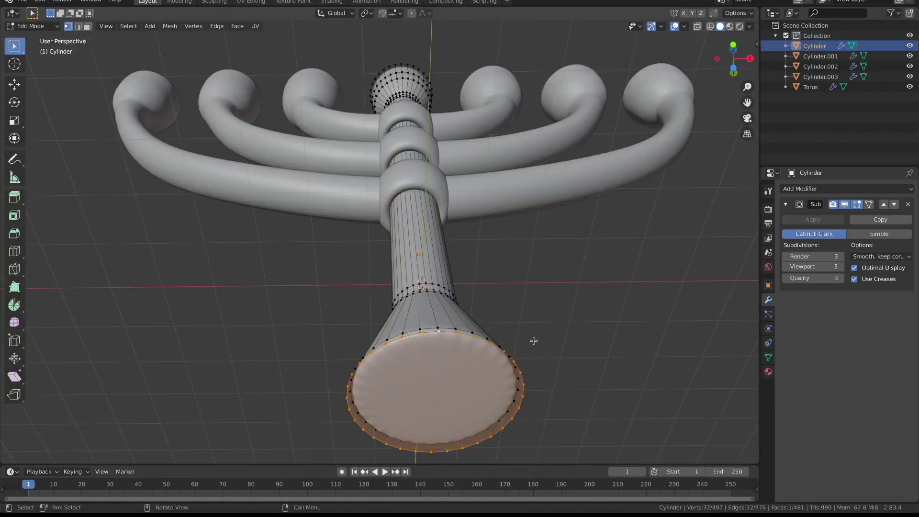
key("i")
left_click(603, 343)
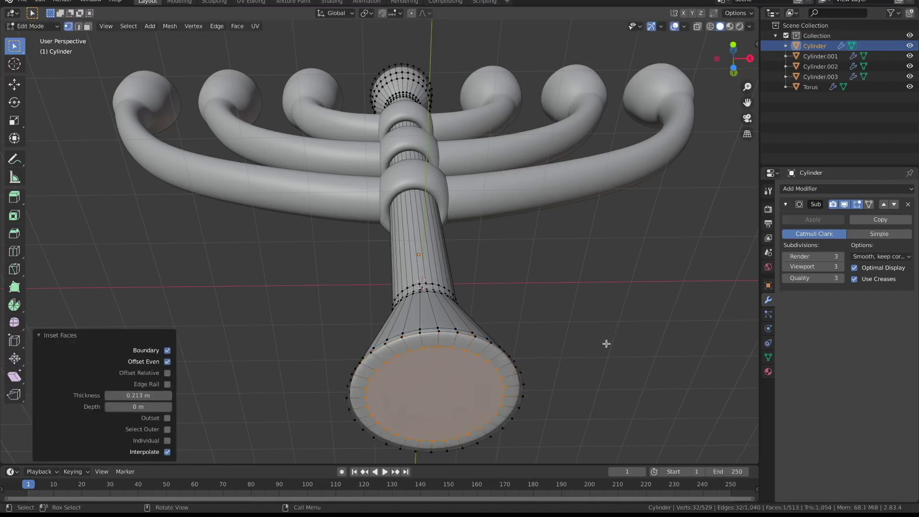
key("Tab")
- In front wireframe view, scale the base's bottom rim vertices by 1.656
scroll(520, 348, "down", 4)
mouse_move(512, 313)
middle_mouse_down()
mouse_move(475, 400)
mouse_move(504, 375)
mouse_move(507, 383)
middle_mouse_up()
key("Tab")
key("shift+z")
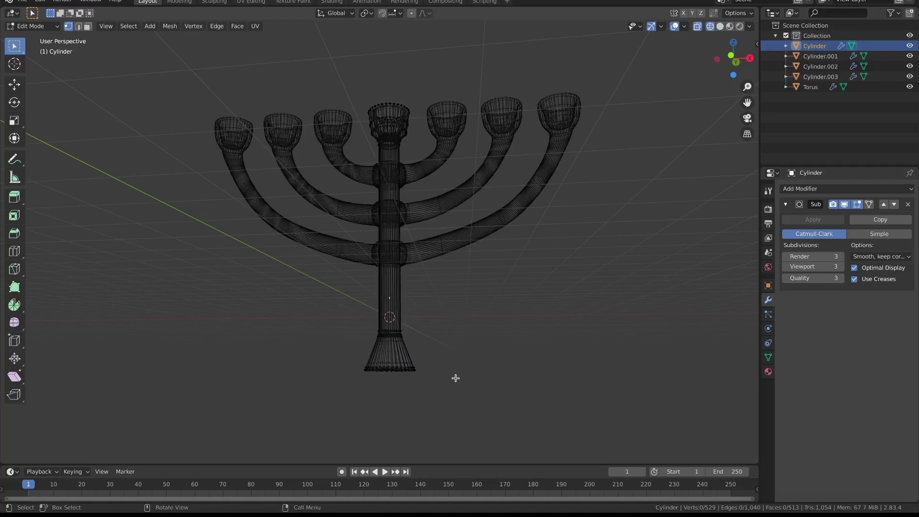
key("KP_1")
left_click_drag(353, 348, 417, 372)
key("s")
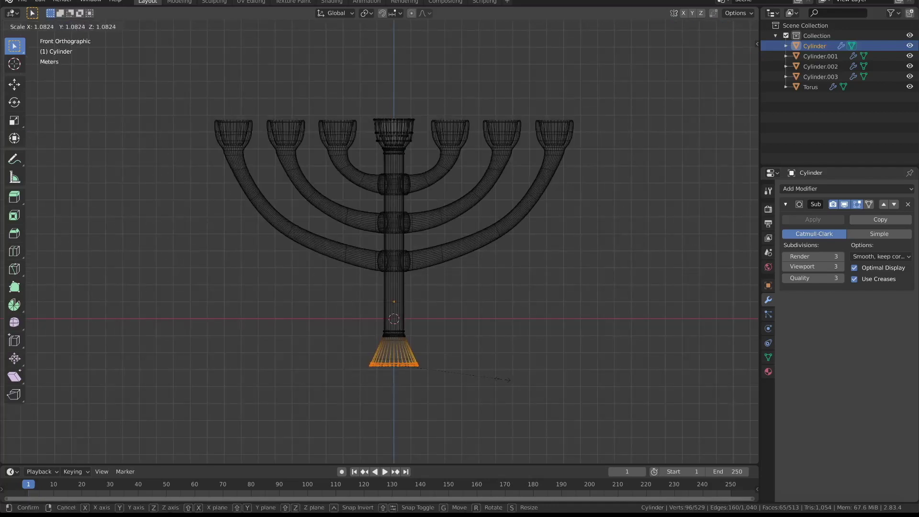
left_click(564, 384)
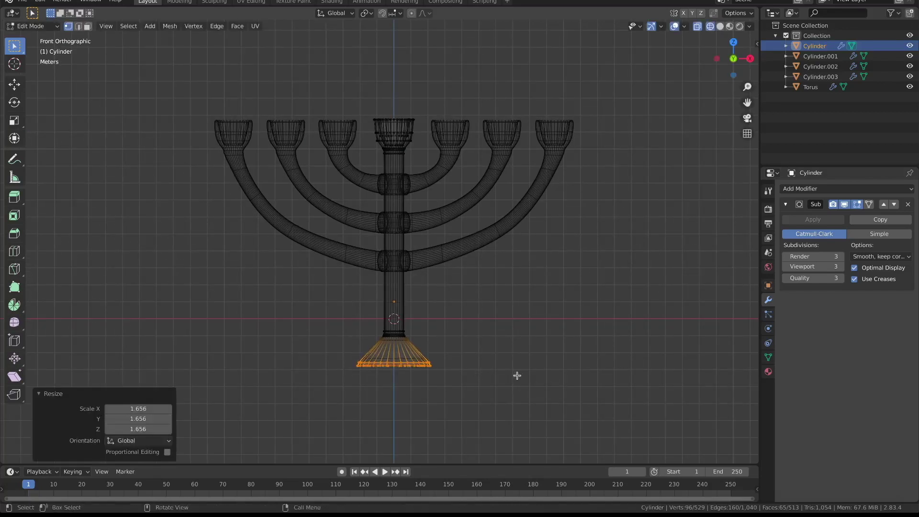
- Return to solid Object Mode, deselect the stem and orbit to a perspective view
key("shift+z")
key("Tab")
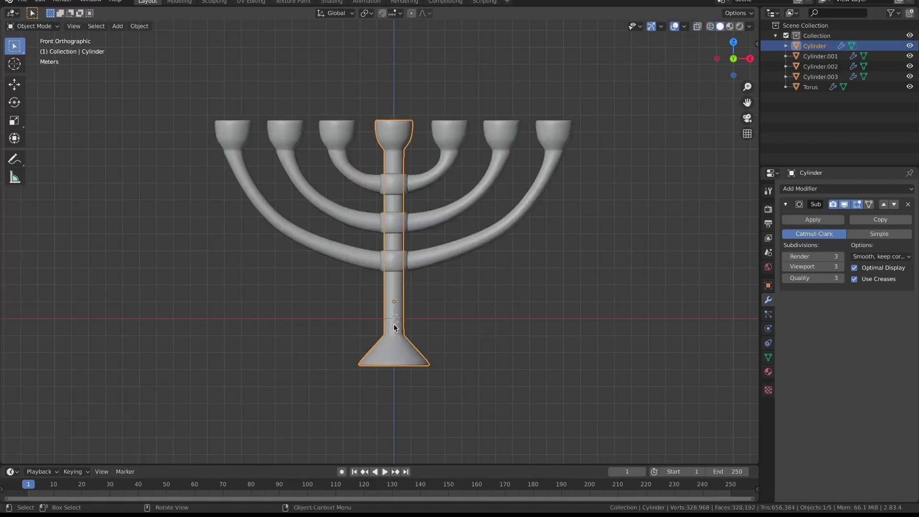
key("alt+a")
mouse_move(514, 300)
middle_mouse_down()
mouse_move(530, 315)
mouse_move(509, 338)
mouse_move(605, 314)
mouse_move(529, 309)
middle_mouse_up()
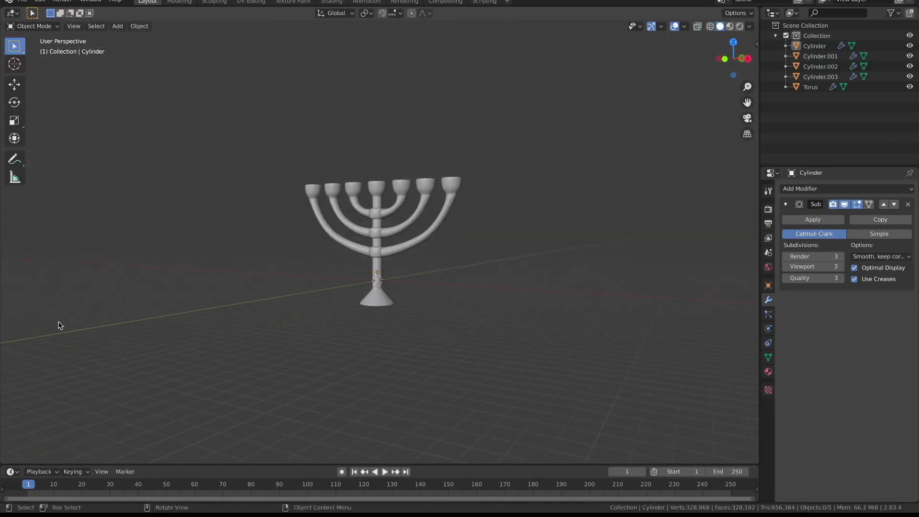